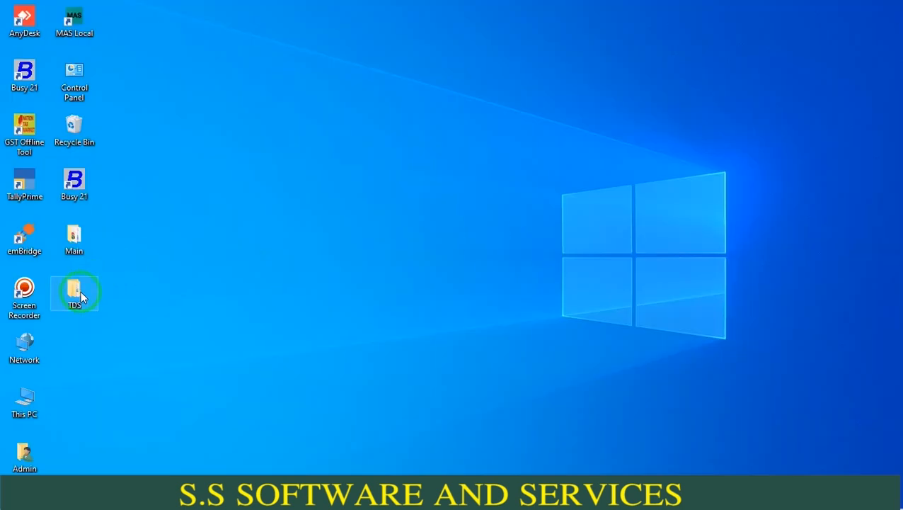
# - Open the desktop's TDS folder and go into the extracted TDS_RPU_5.4 folder and its inner folder of the same name
pyautogui.doubleClick(81, 295)
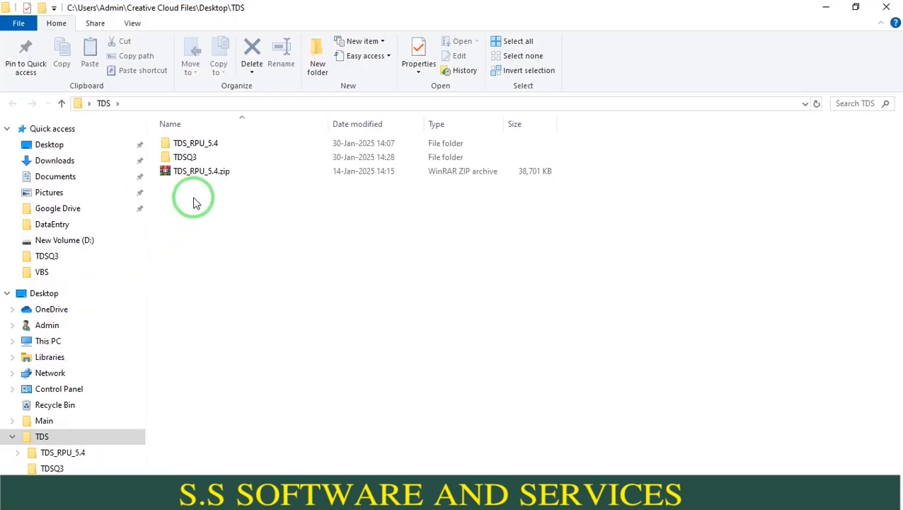
pyautogui.click(206, 171)
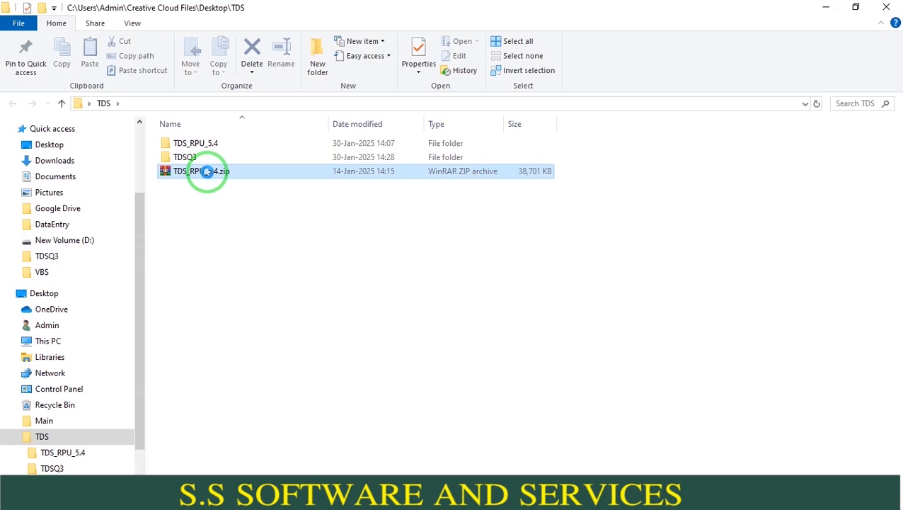
pyautogui.rightClick(205, 171)
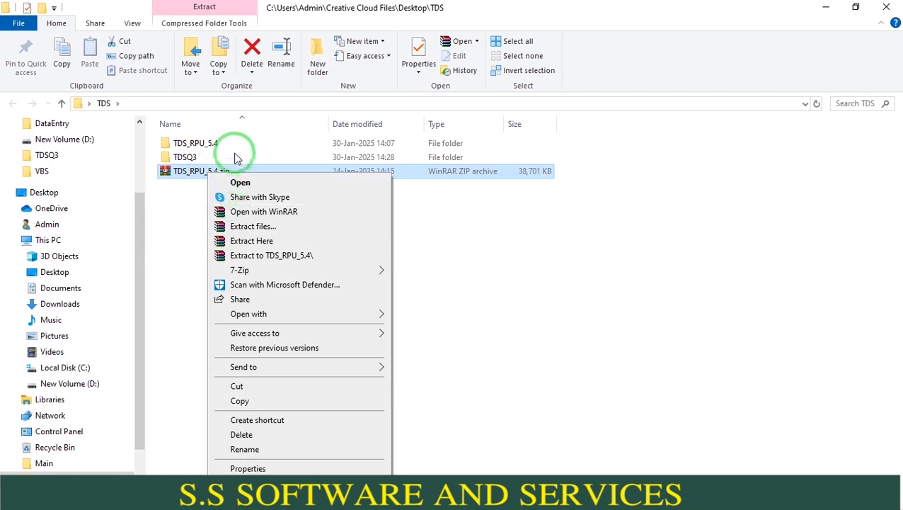
pyautogui.click(242, 147)
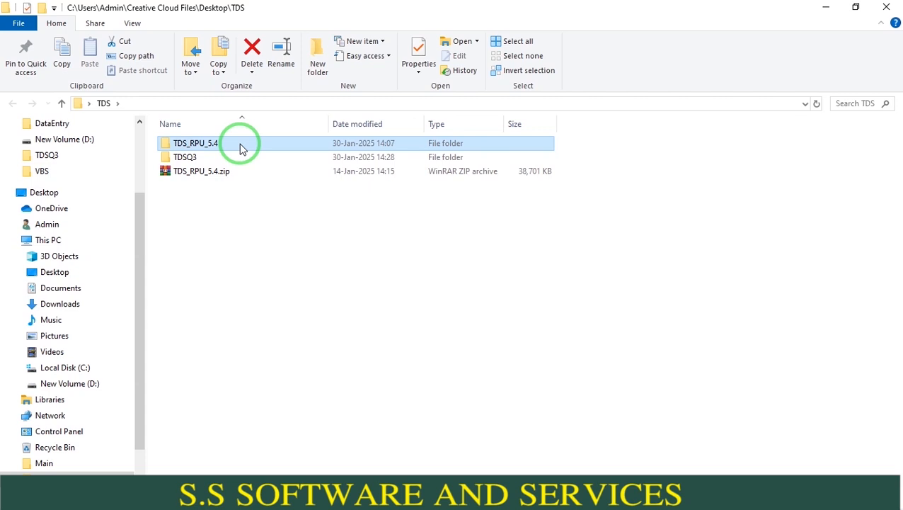
pyautogui.doubleClick(242, 147)
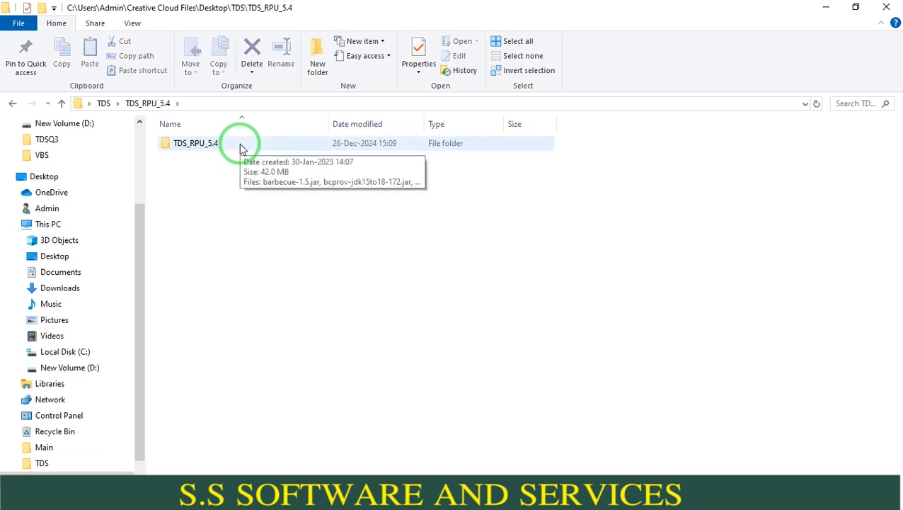
pyautogui.doubleClick(241, 144)
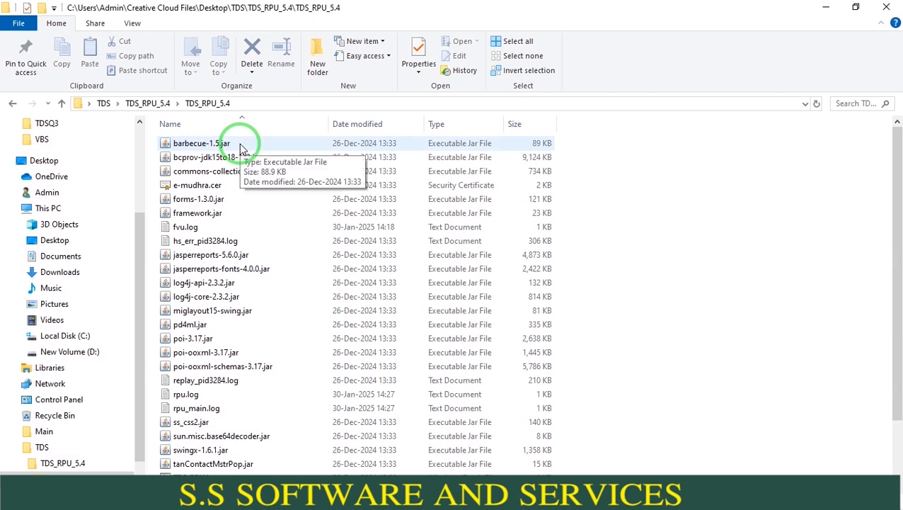
# - Launch TDS_RPU_5.4.jar and accept the Java RPU installation prerequisites message
pyautogui.moveTo(898, 318); pyautogui.dragTo(853, 359)
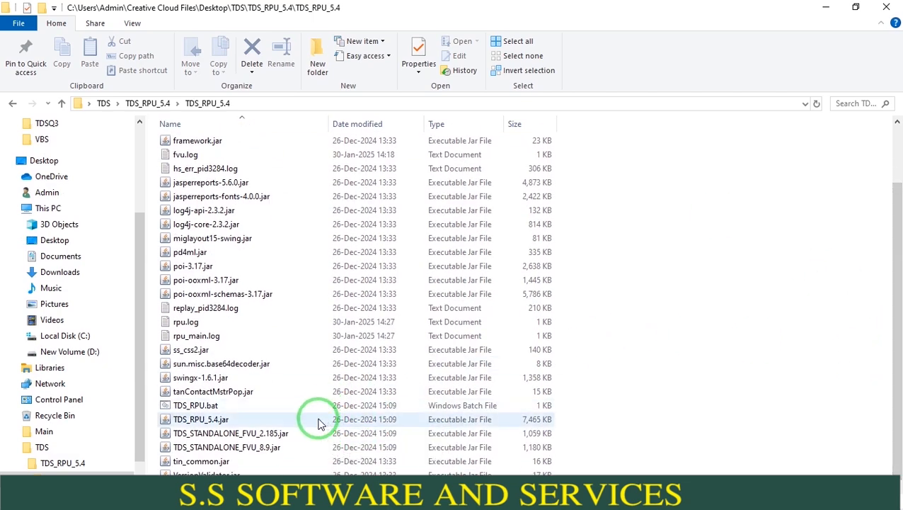
pyautogui.click(319, 421)
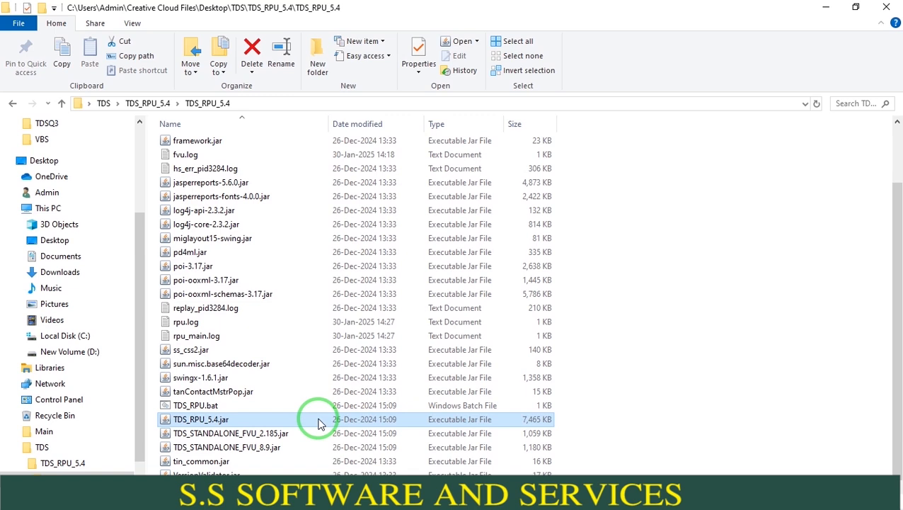
pyautogui.doubleClick(319, 420)
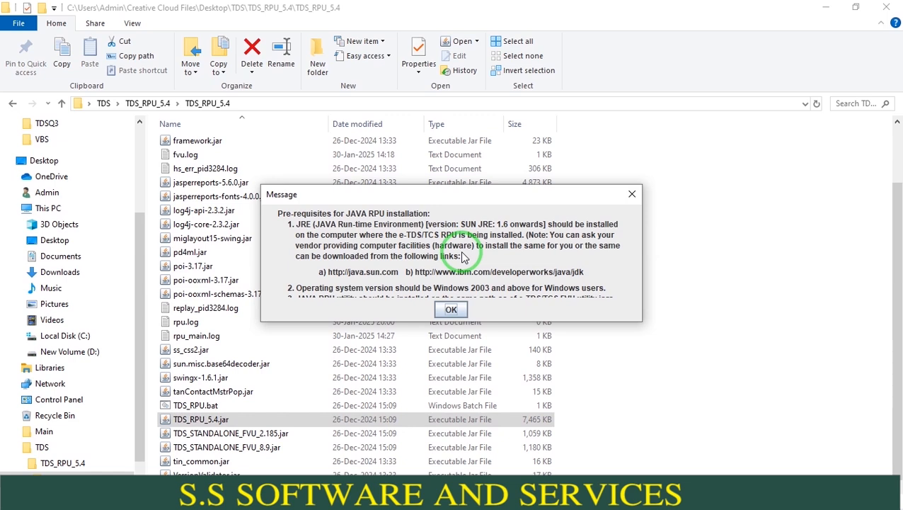
pyautogui.click(451, 309)
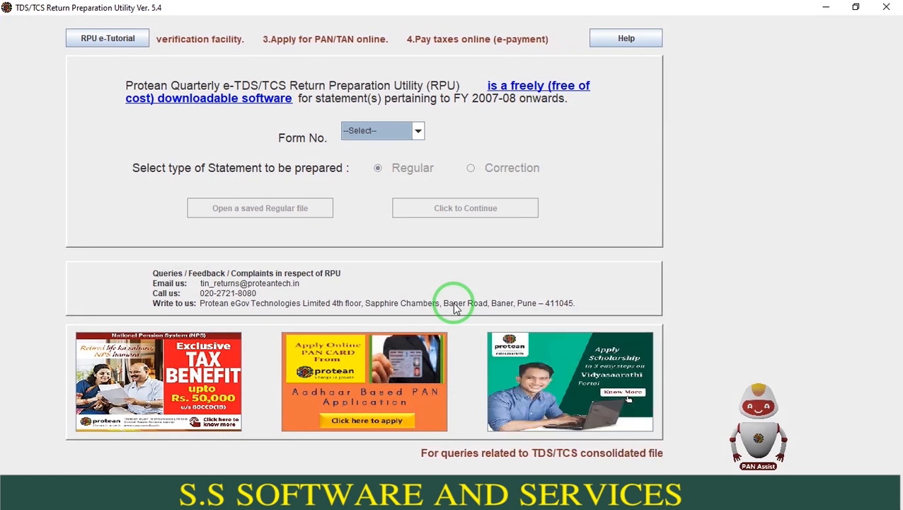
# - Choose Form 26Q with the Regular statement type and continue to the blank return form
pyautogui.click(418, 132)
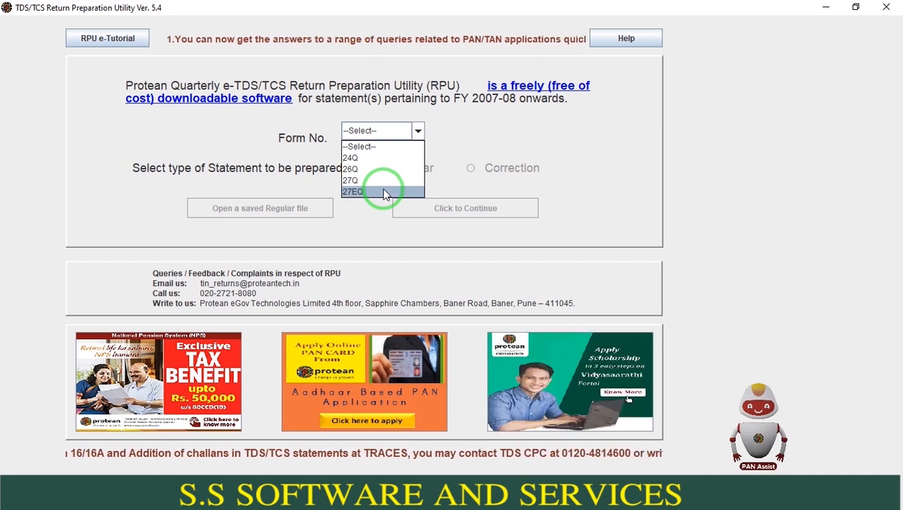
pyautogui.press('Up')
pyautogui.press('Up')
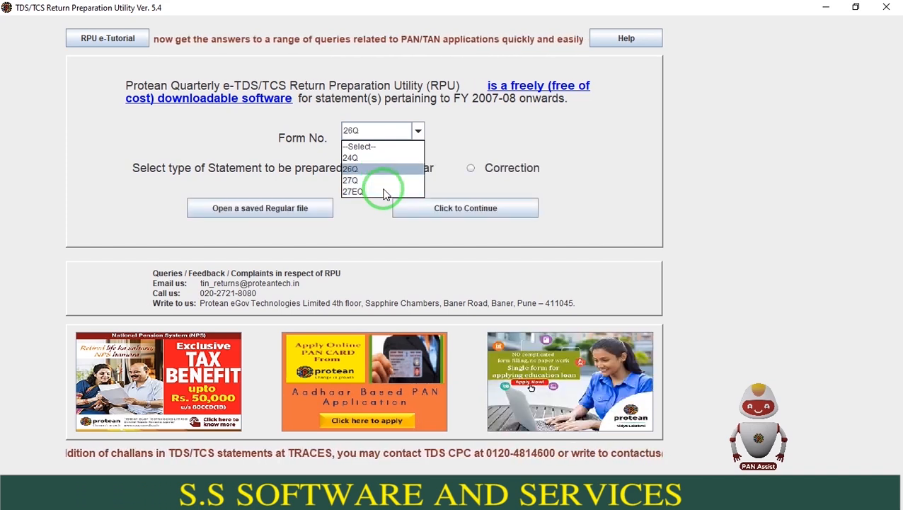
pyautogui.press('Return')
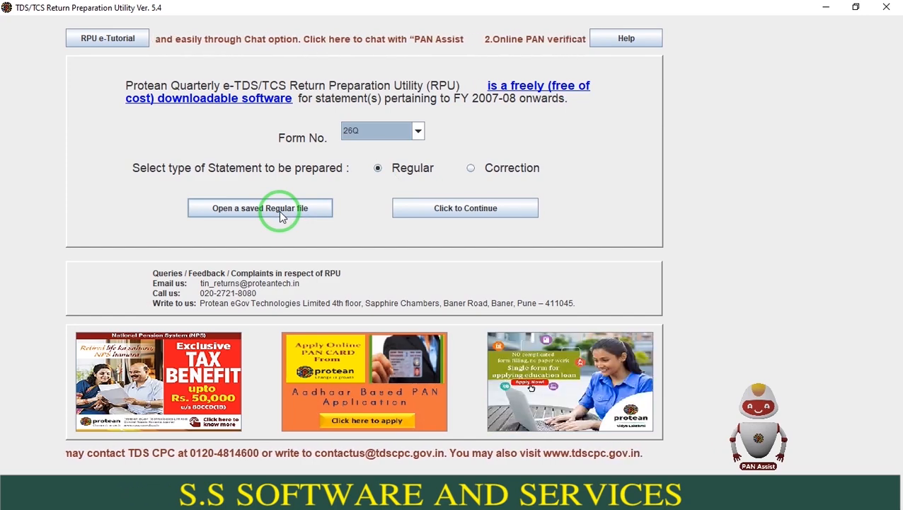
pyautogui.click(428, 216)
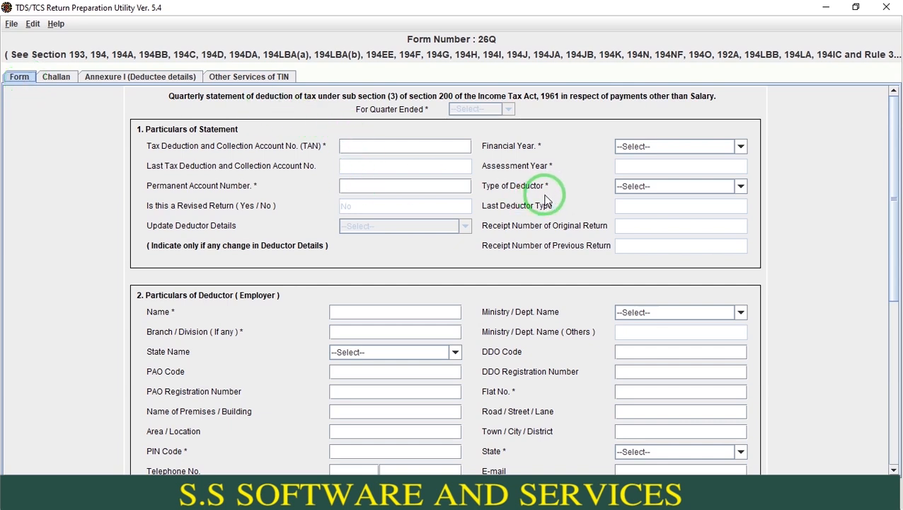
# - Look through the blank form's statement, deductor and responsible-person sections, including the deductor type options
pyautogui.click(630, 191)
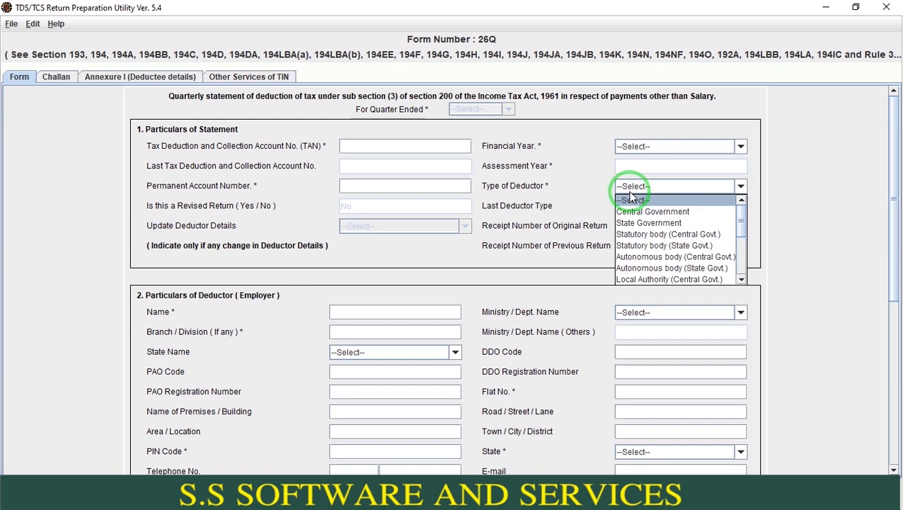
pyautogui.click(802, 186)
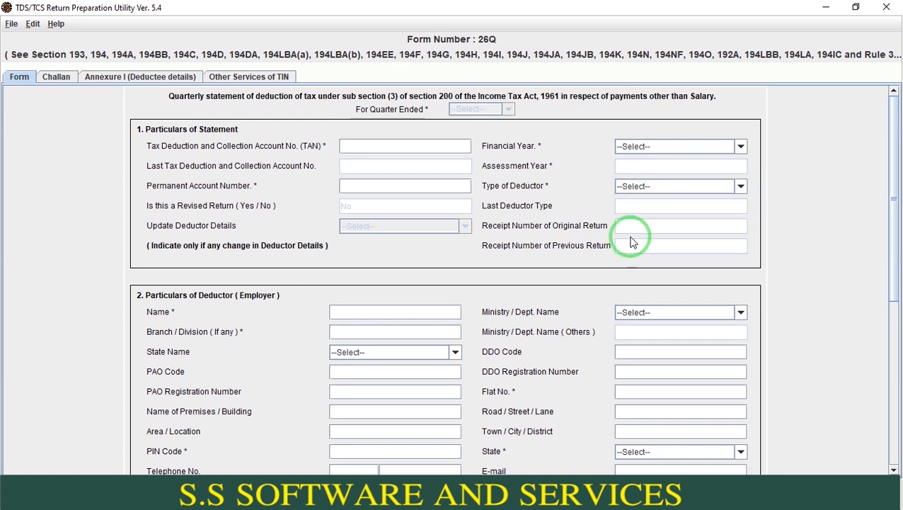
pyautogui.click(392, 314)
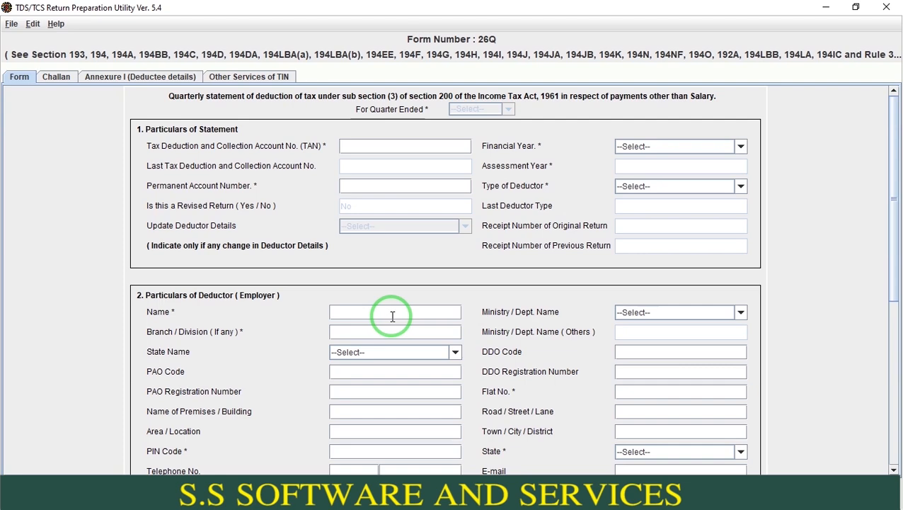
pyautogui.click(395, 334)
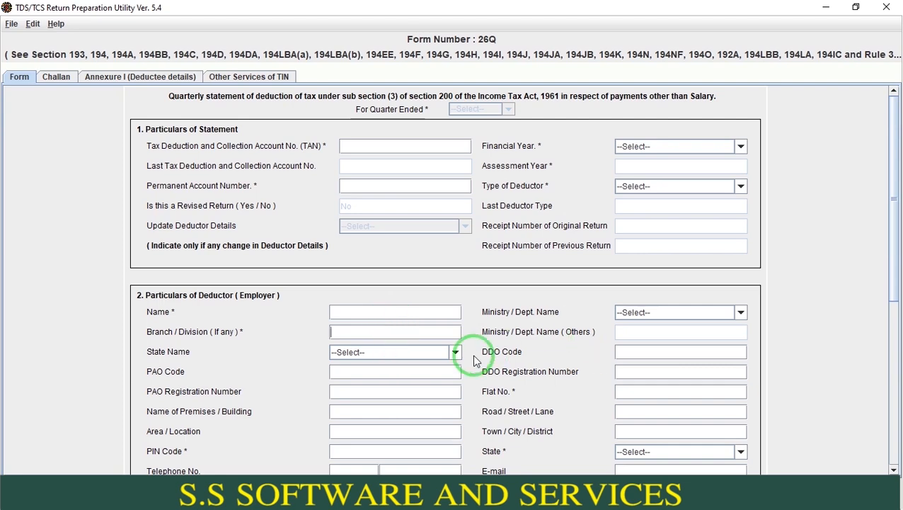
pyautogui.moveTo(893, 246); pyautogui.dragTo(886, 445)
pyautogui.click(632, 380)
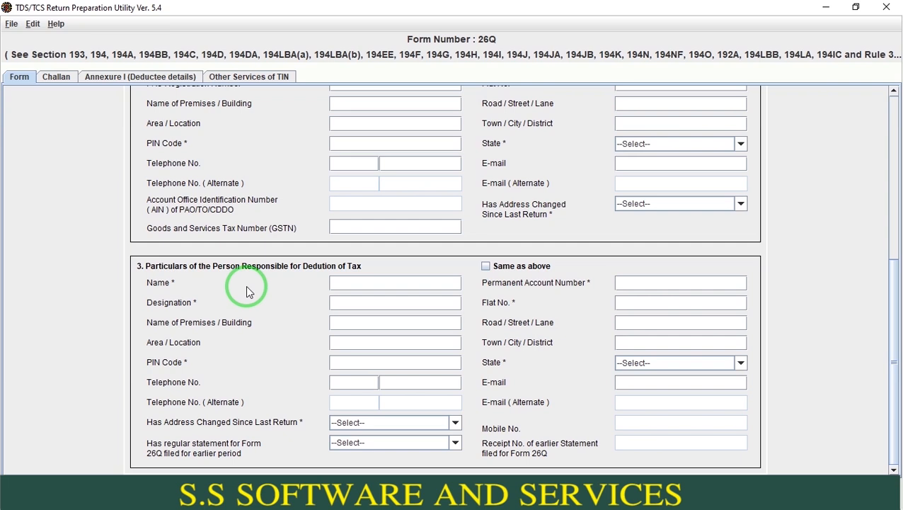
pyautogui.click(896, 125)
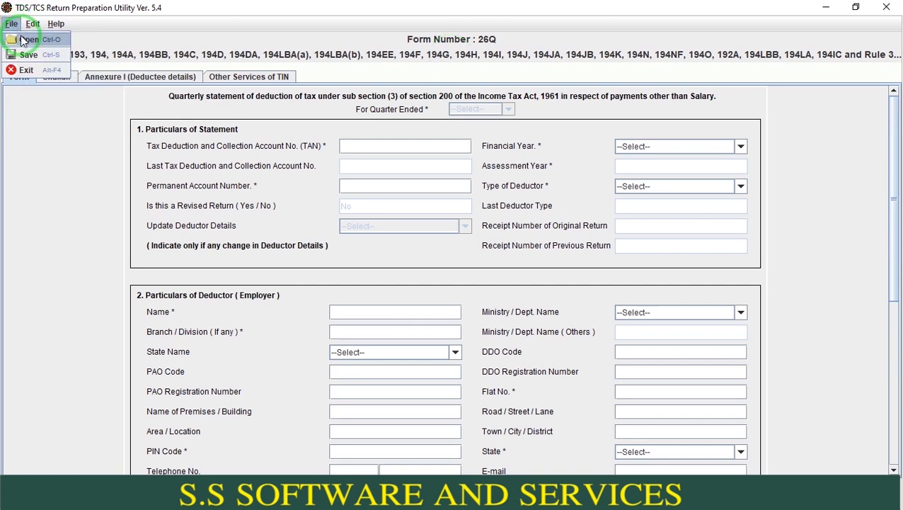
# - Open the saved 26Q return file for 2024-25 Q3 from the TDSQ3 folder inside the desktop's TDS folder
pyautogui.click(23, 40)
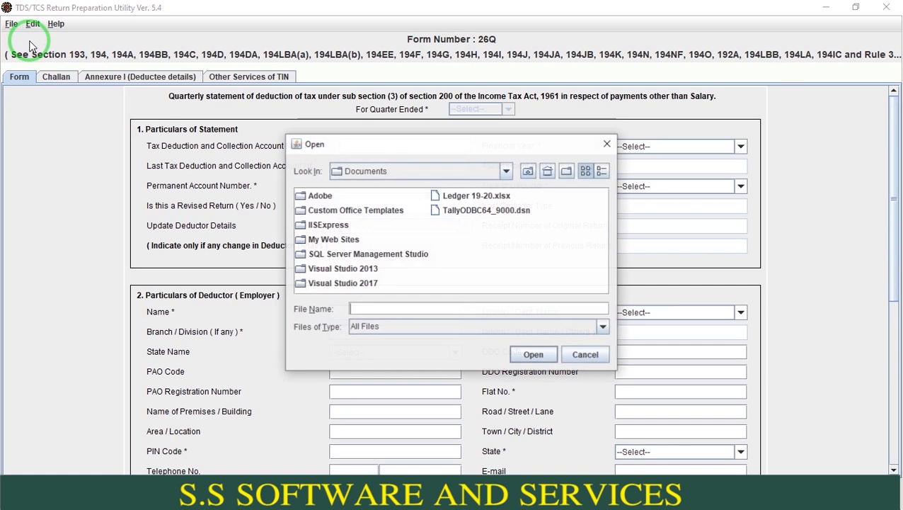
pyautogui.click(361, 173)
pyautogui.scroll(5, 501, 209)
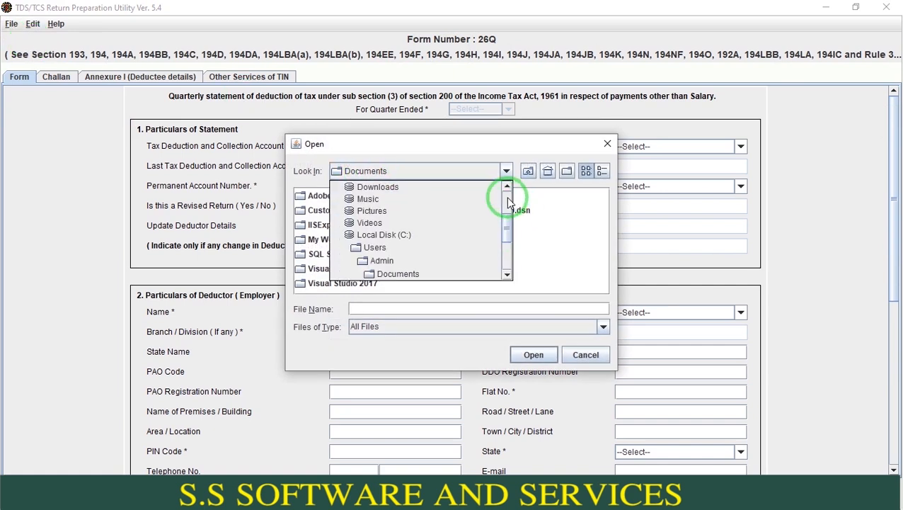
pyautogui.click(399, 237)
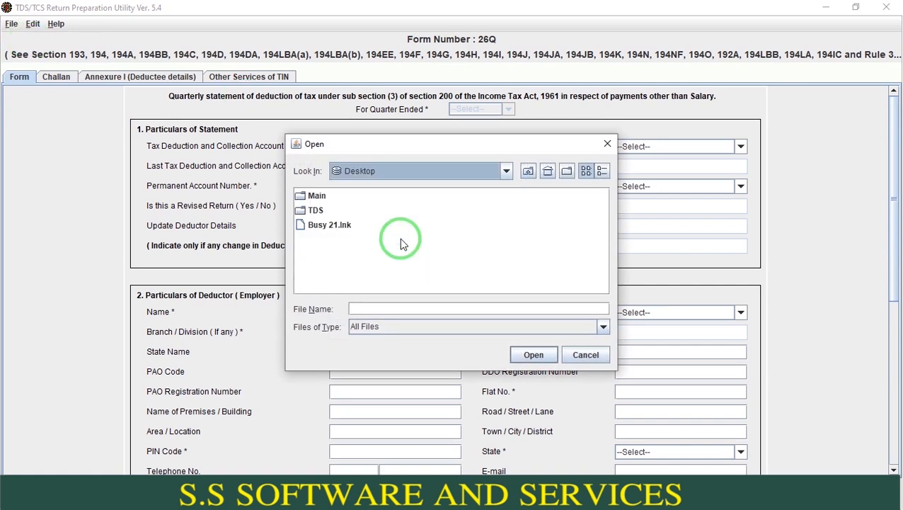
pyautogui.click(315, 213)
pyautogui.doubleClick(316, 212)
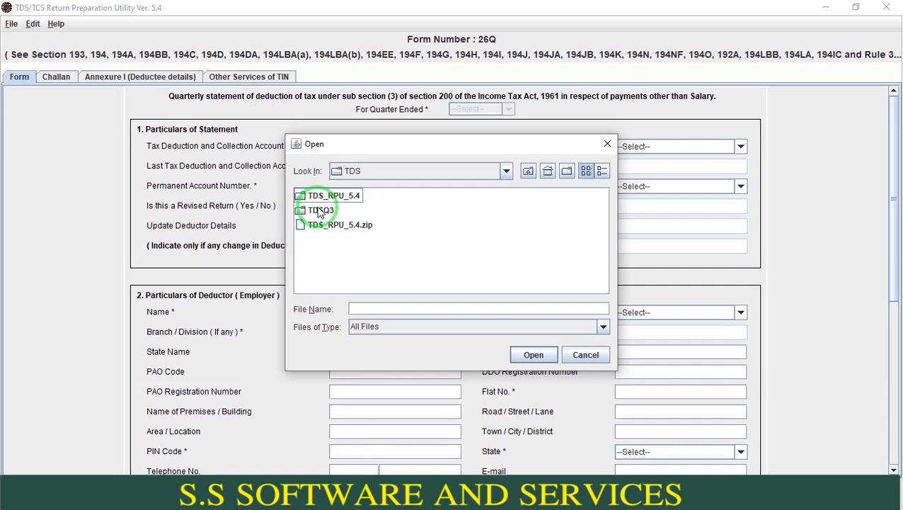
pyautogui.doubleClick(316, 210)
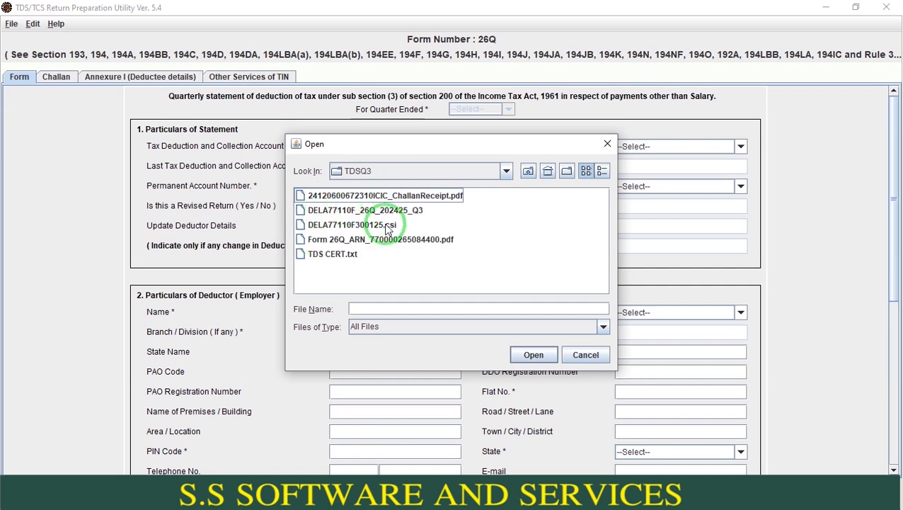
pyautogui.doubleClick(366, 213)
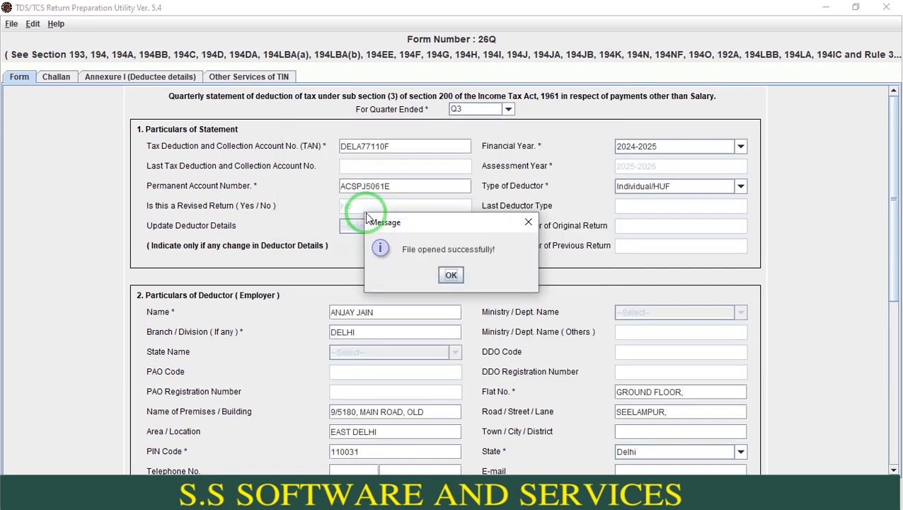
pyautogui.press('Return')
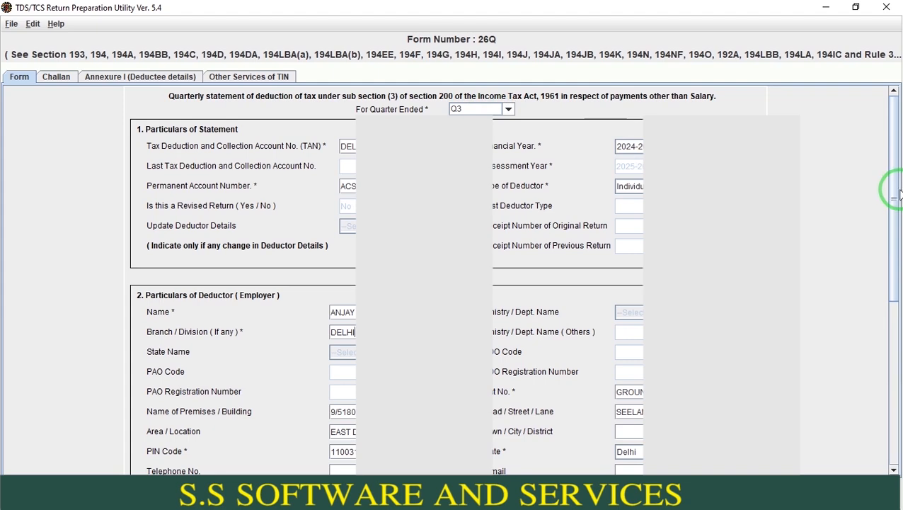
# - Review the loaded return's deductor and responsible-person particulars, through to the receipt number of the earlier Form 26Q statement
pyautogui.moveTo(894, 200); pyautogui.dragTo(893, 279)
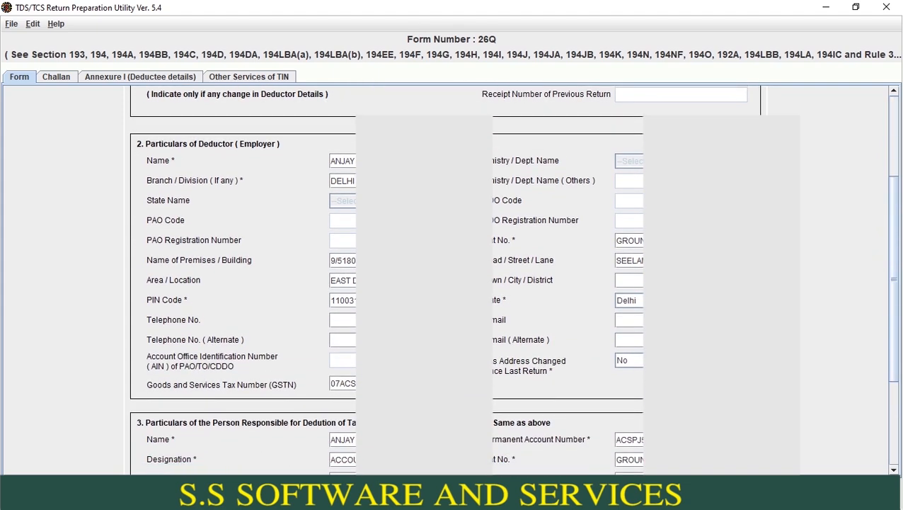
pyautogui.click(632, 241)
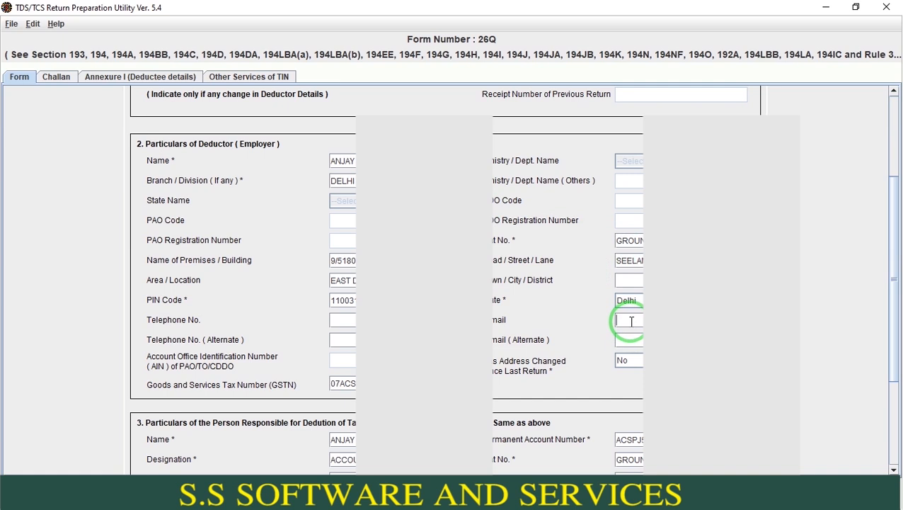
pyautogui.click(895, 309)
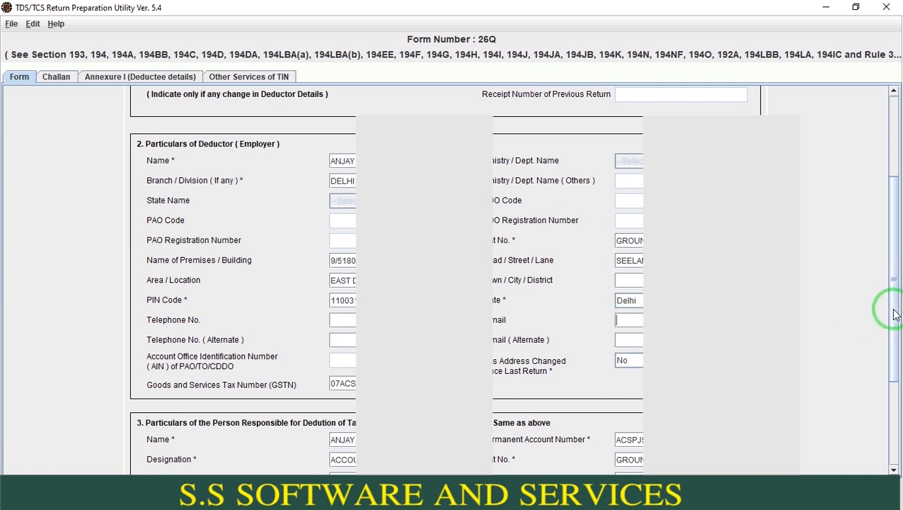
pyautogui.moveTo(894, 309); pyautogui.dragTo(891, 350)
pyautogui.click(521, 317)
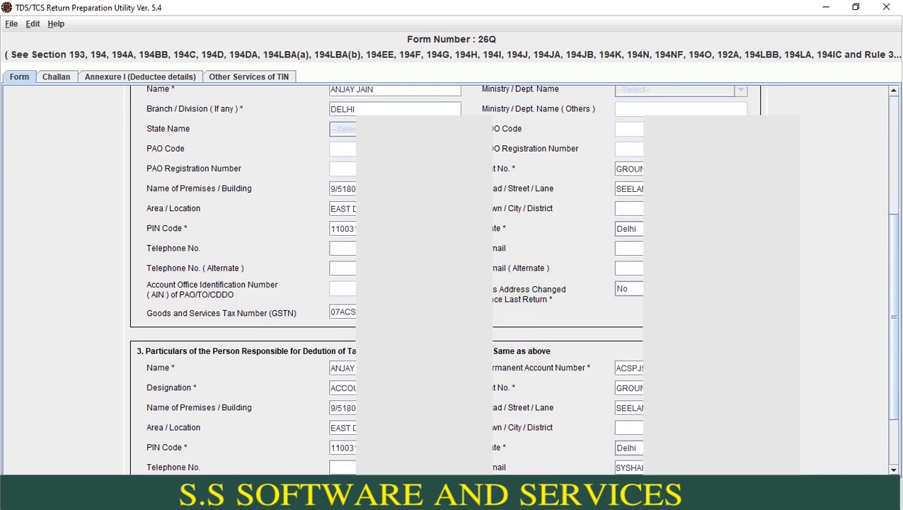
pyautogui.click(525, 299)
pyautogui.moveTo(894, 298); pyautogui.dragTo(893, 319)
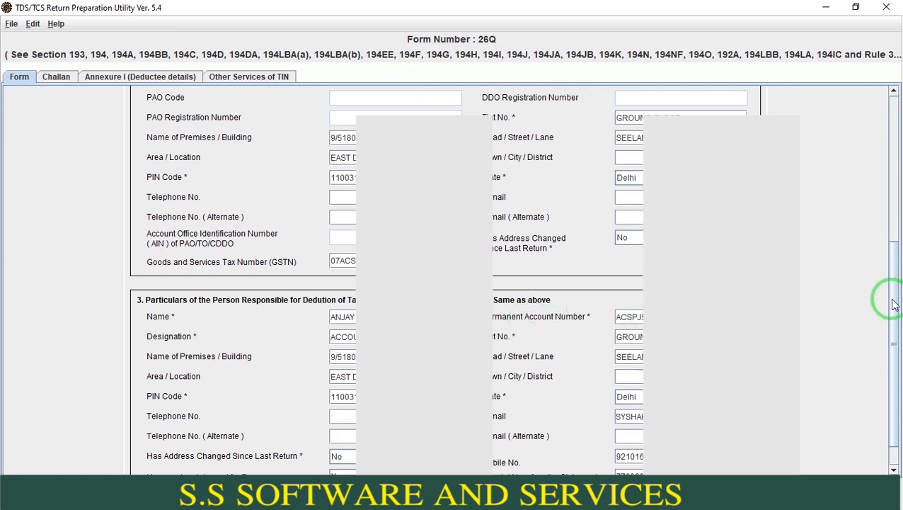
pyautogui.scroll(-1, 890, 303)
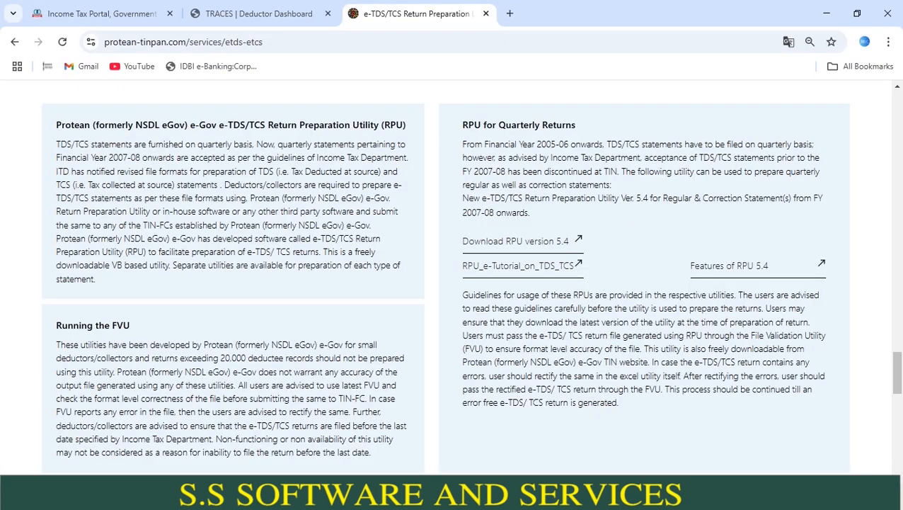
# - Switch to the income tax e-Filing portal's login page in the browser and submit the deductor's TAN as the user ID
pyautogui.click(119, 12)
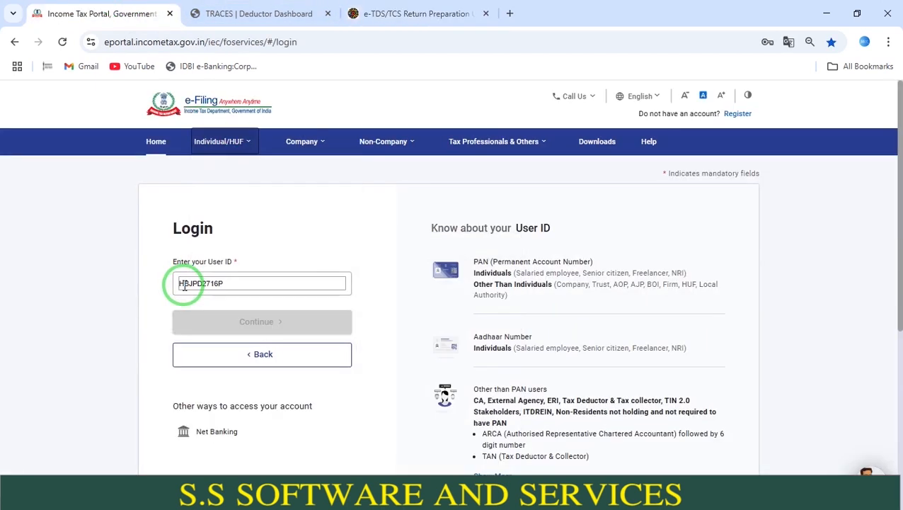
pyautogui.doubleClick(184, 285)
pyautogui.write('DELA')
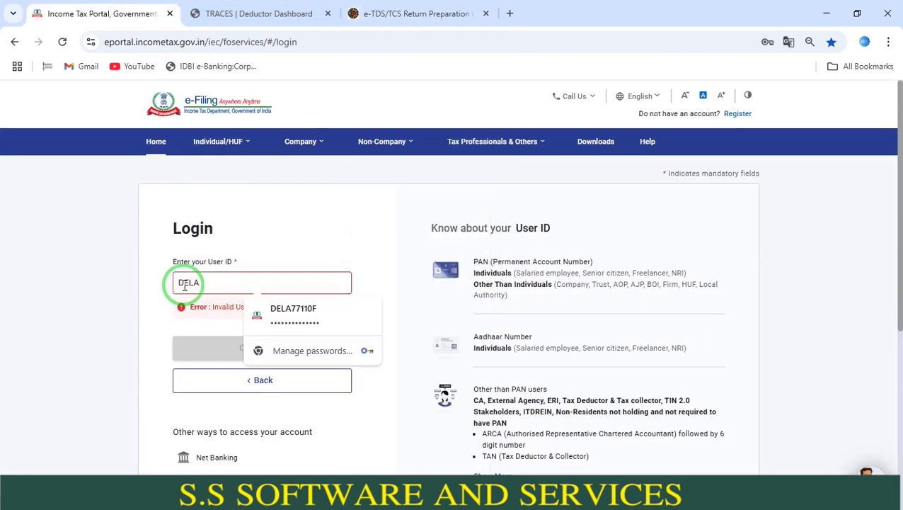
pyautogui.press('Down')
pyautogui.press('Return')
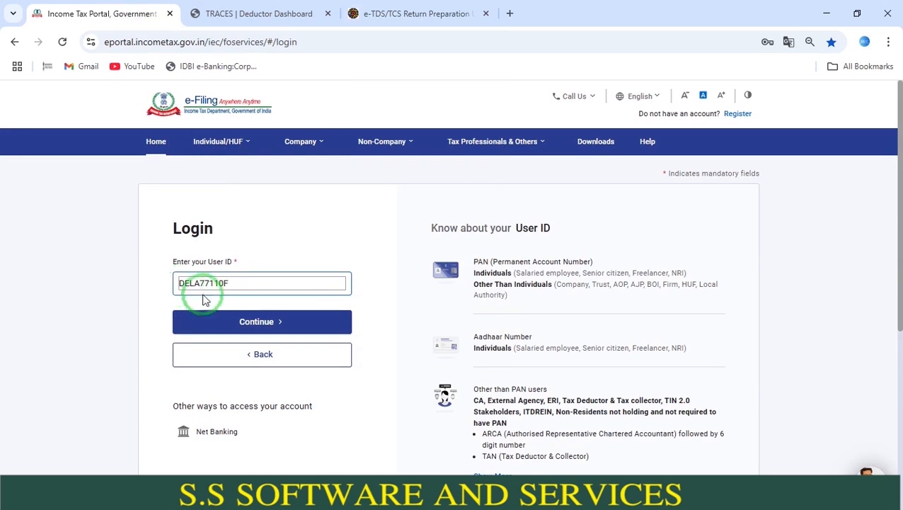
pyautogui.click(216, 320)
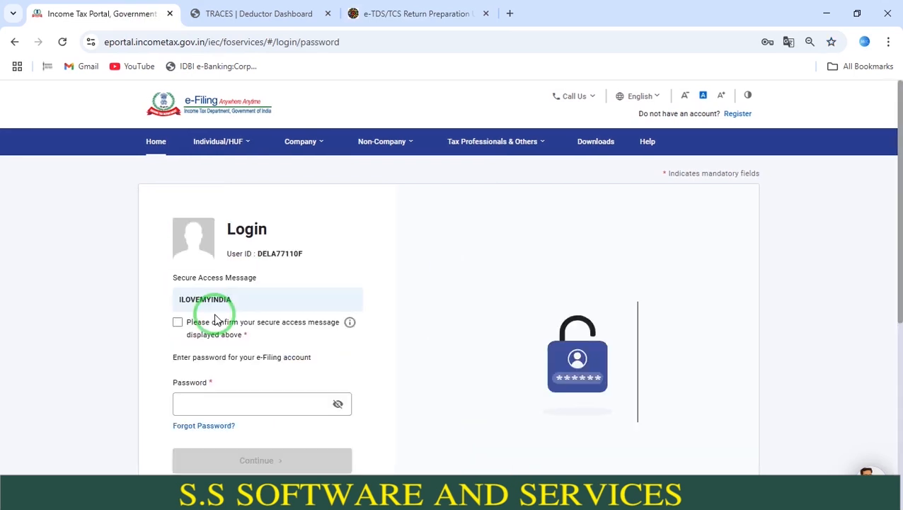
# - Confirm the secure access message, fill in the deductor account's saved password, and log in
pyautogui.click(215, 323)
pyautogui.click(218, 401)
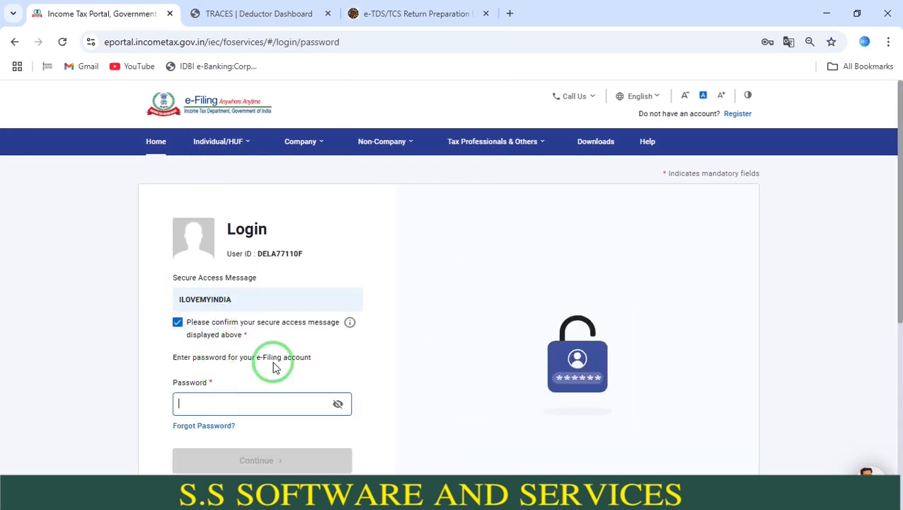
pyautogui.click(297, 400)
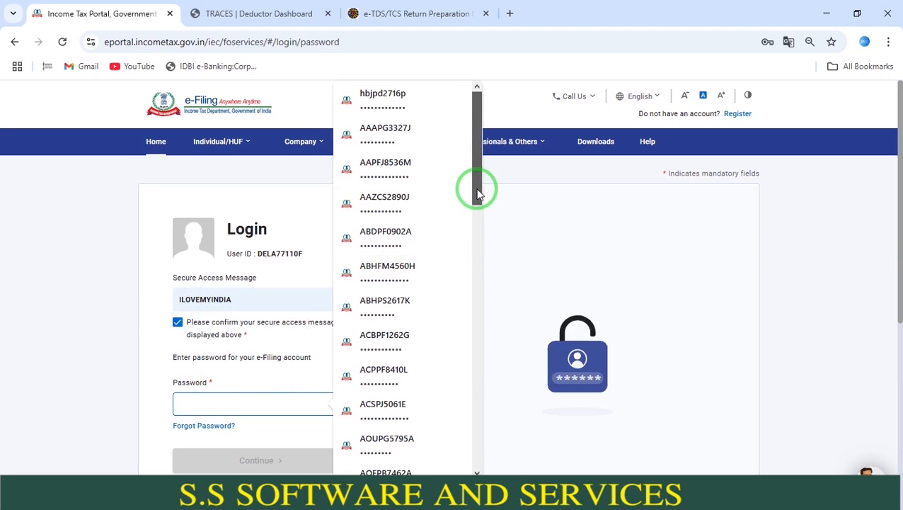
pyautogui.moveTo(477, 188); pyautogui.dragTo(478, 318)
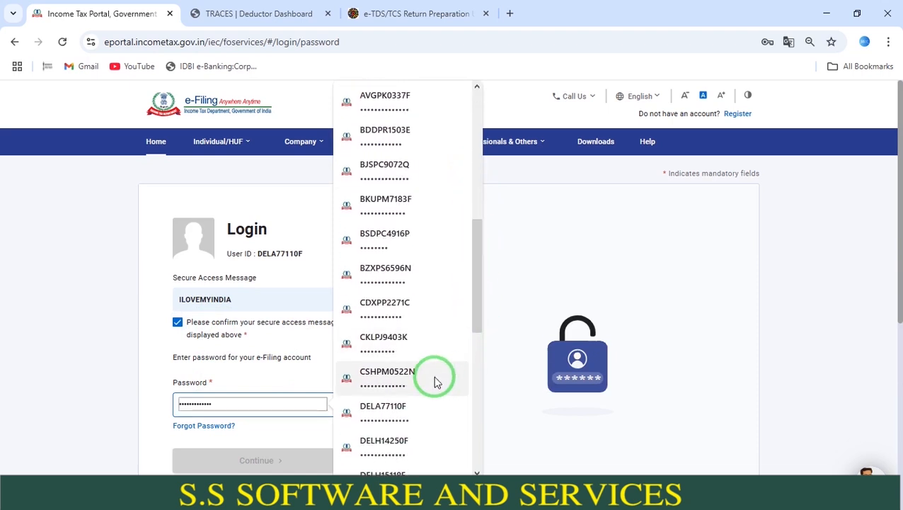
pyautogui.click(418, 419)
pyautogui.click(309, 459)
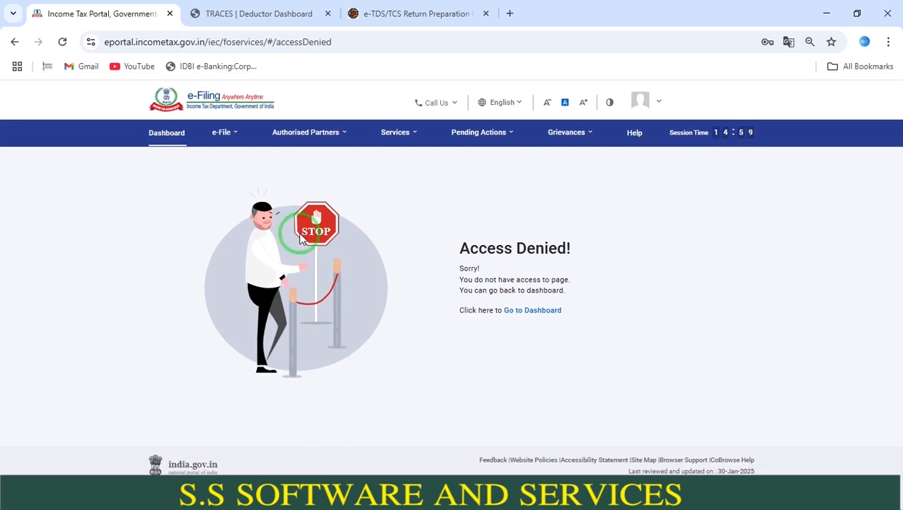
# - Try to view the filed income tax forms from the access-denied page, and return to the dashboard
pyautogui.click(223, 133)
pyautogui.moveTo(234, 160)
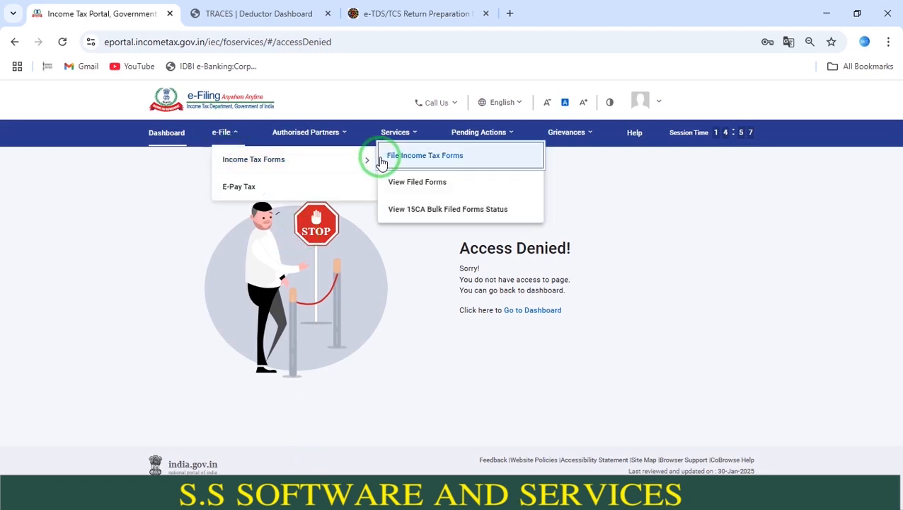
pyautogui.click(402, 184)
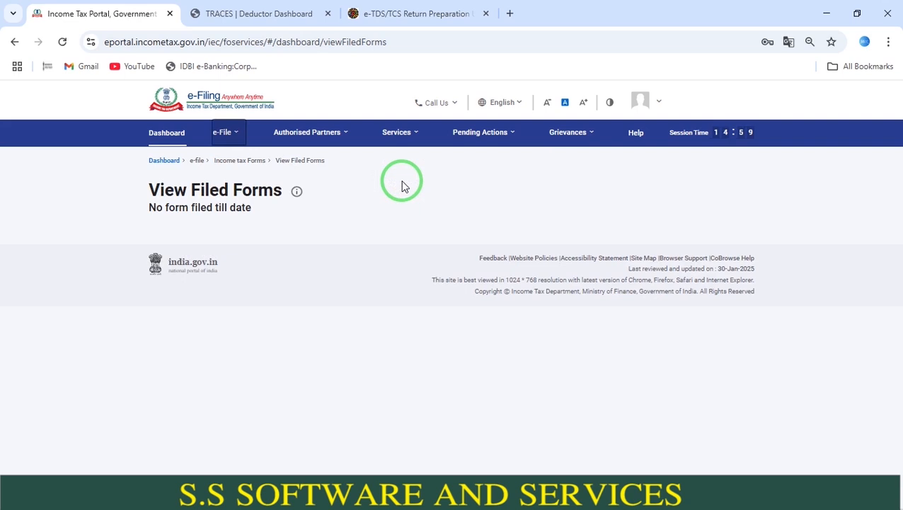
pyautogui.click(164, 160)
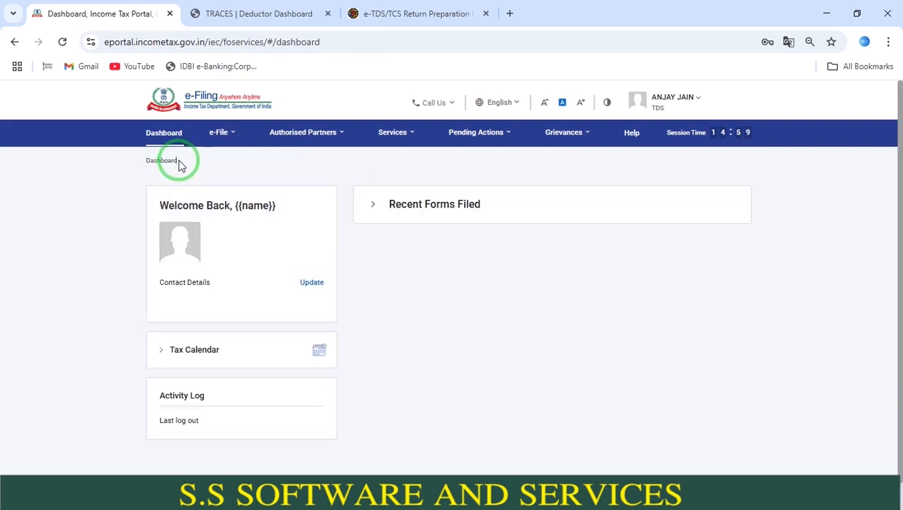
pyautogui.click(164, 138)
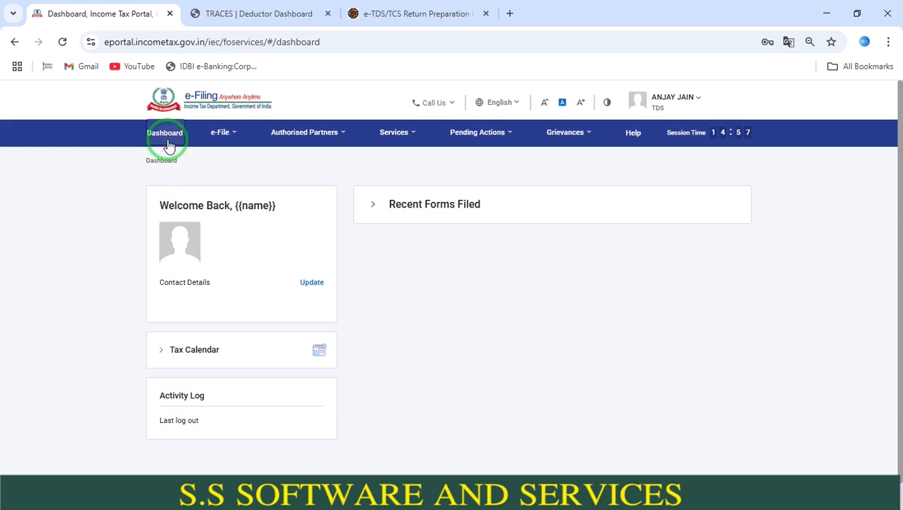
# - Open the filed income tax forms and list all Form 26Q filings
pyautogui.click(209, 138)
pyautogui.click(227, 159)
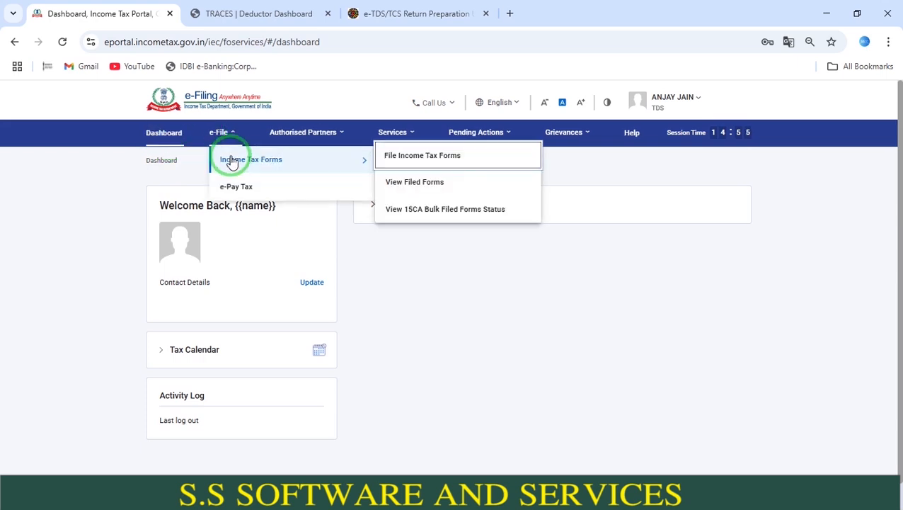
pyautogui.click(398, 180)
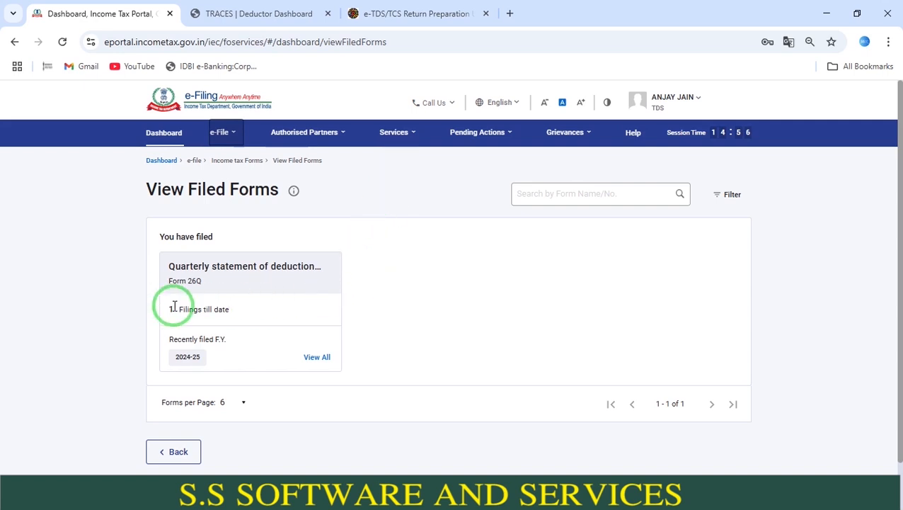
pyautogui.click(312, 359)
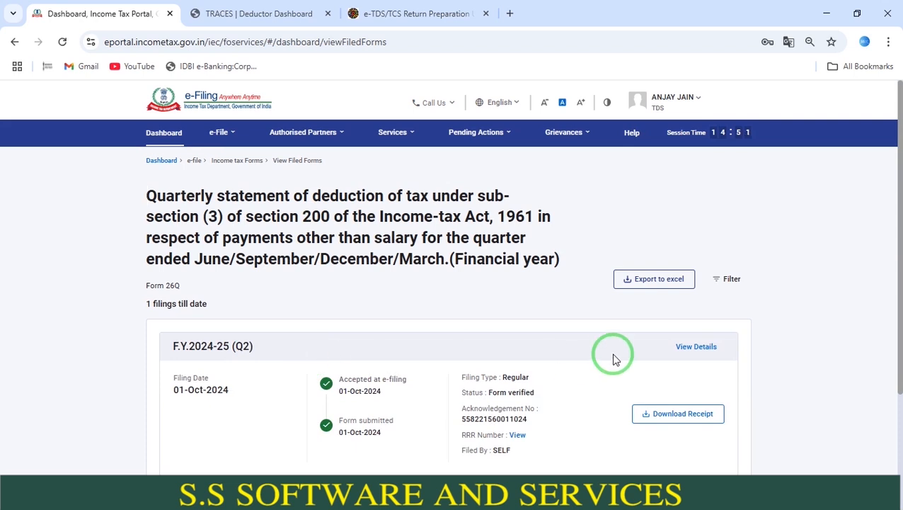
# - View the RRR number of the F.Y. 2024-25 Q2 Form 26Q filing, highlight it, and close the acknowledgement details
pyautogui.click(516, 435)
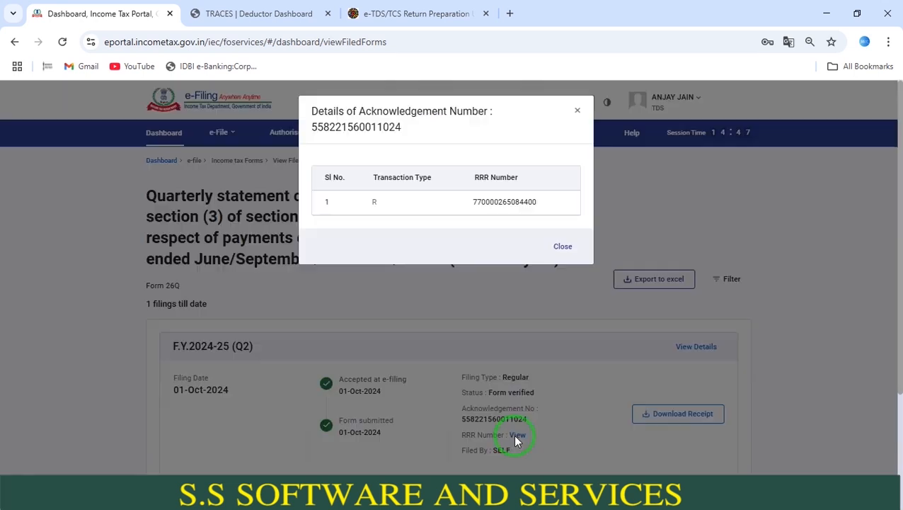
pyautogui.doubleClick(515, 203)
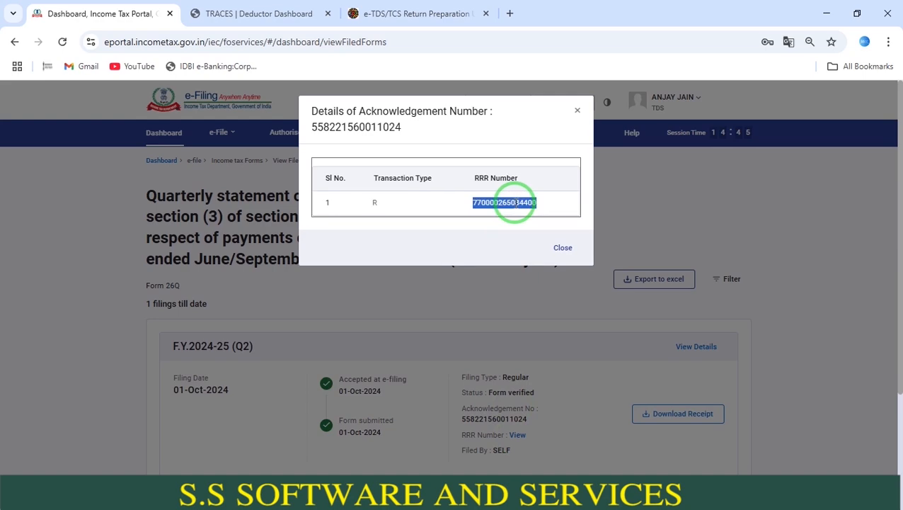
pyautogui.click(571, 247)
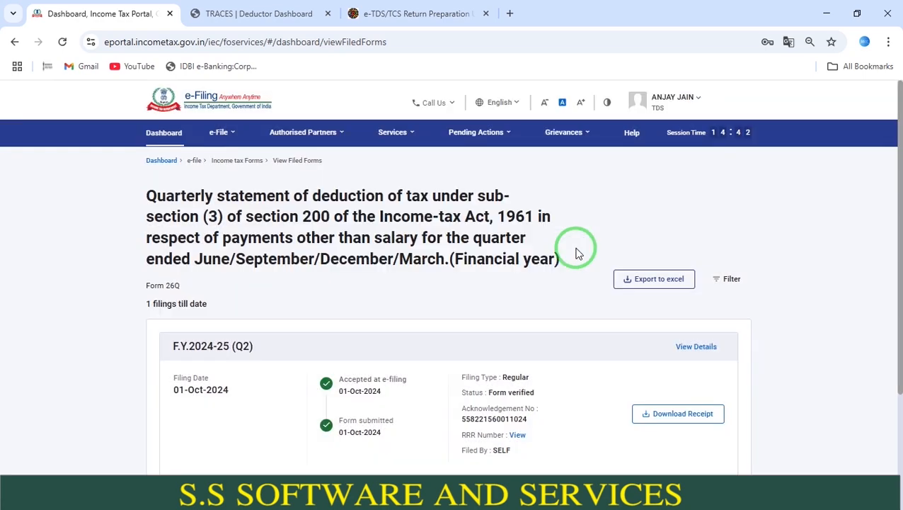
# - Switch back to the TDS/TCS Return Preparation Utility and open the return's challan details
pyautogui.hotkey('alt', 'Tab')
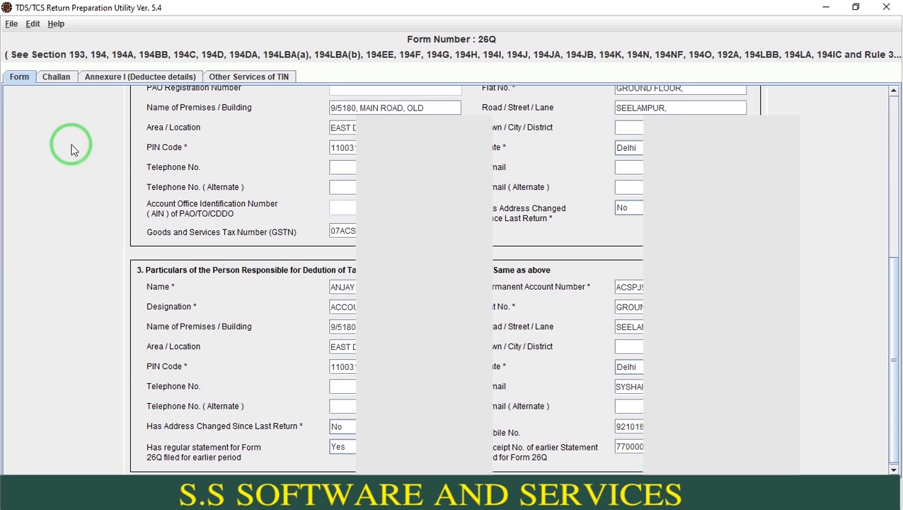
pyautogui.click(61, 78)
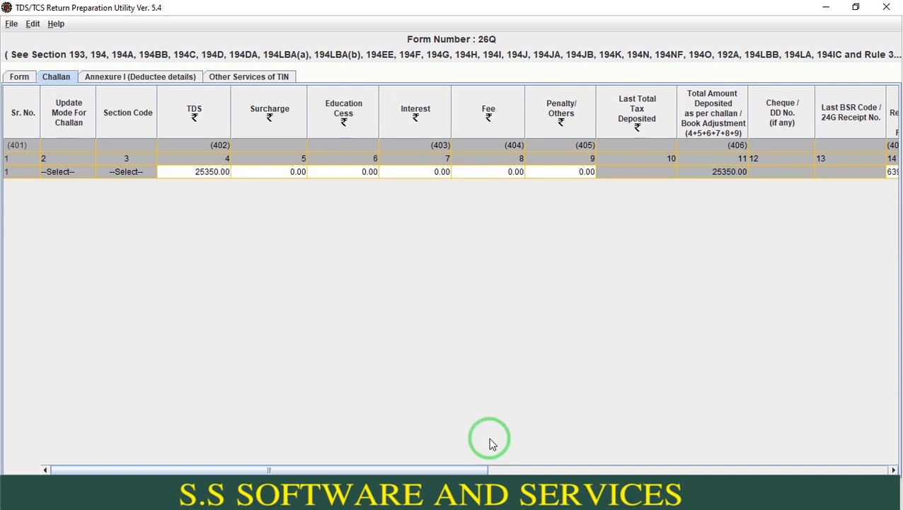
pyautogui.click(484, 485)
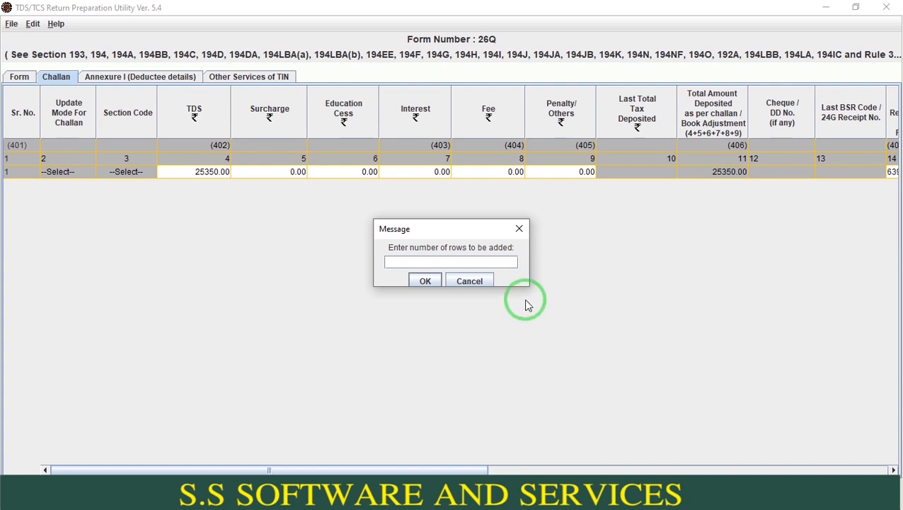
pyautogui.click(478, 280)
pyautogui.click(451, 276)
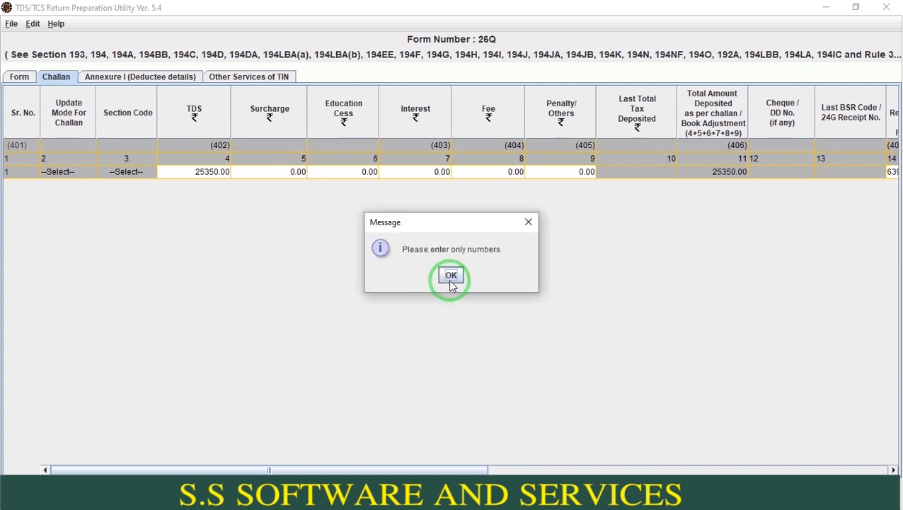
# - Review the challan row's amounts from TDS through surcharge, cess, interest, fee and penalty
pyautogui.click(208, 177)
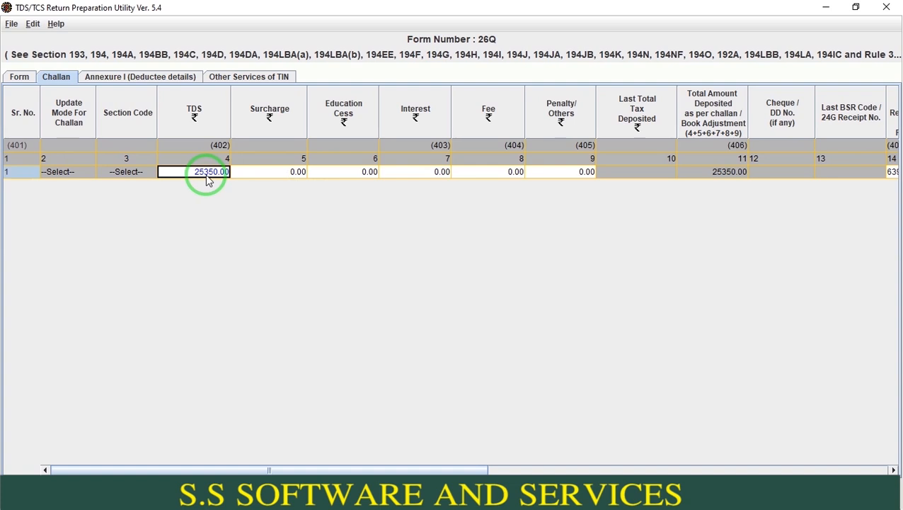
pyautogui.press('Tab')
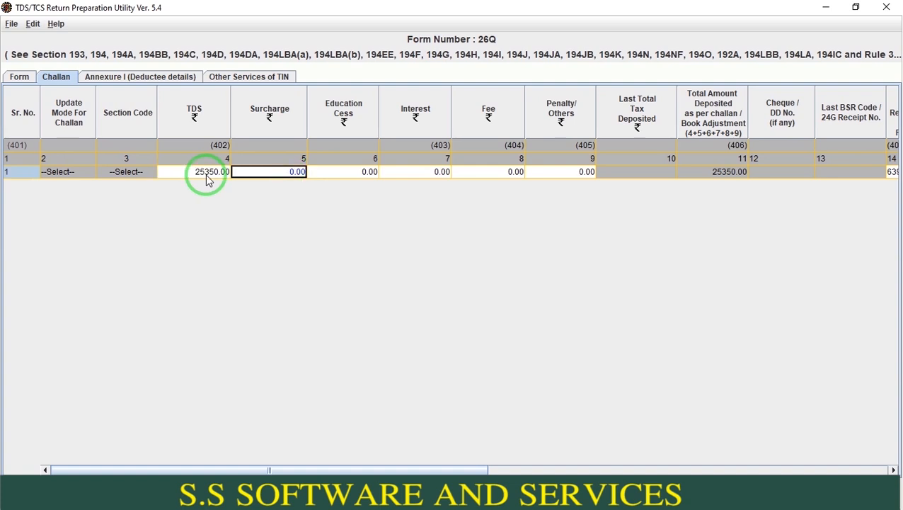
pyautogui.press('Tab')
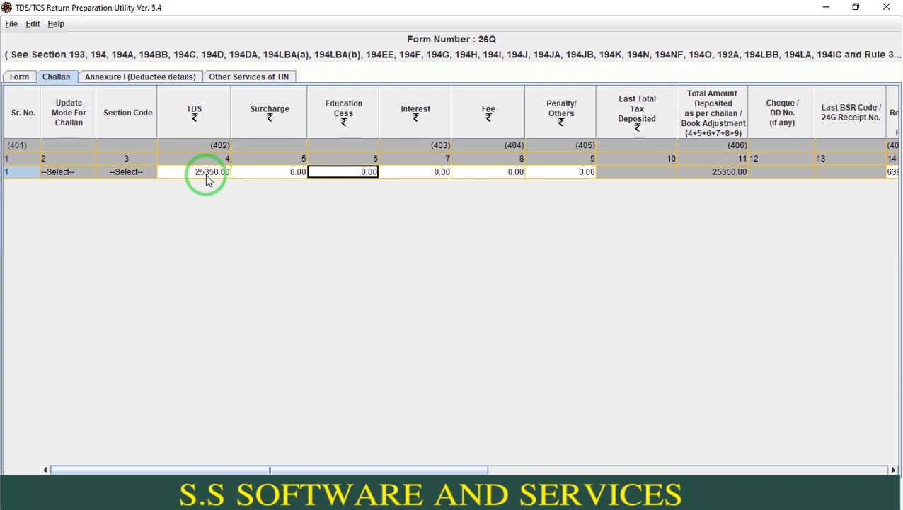
pyautogui.press('Tab')
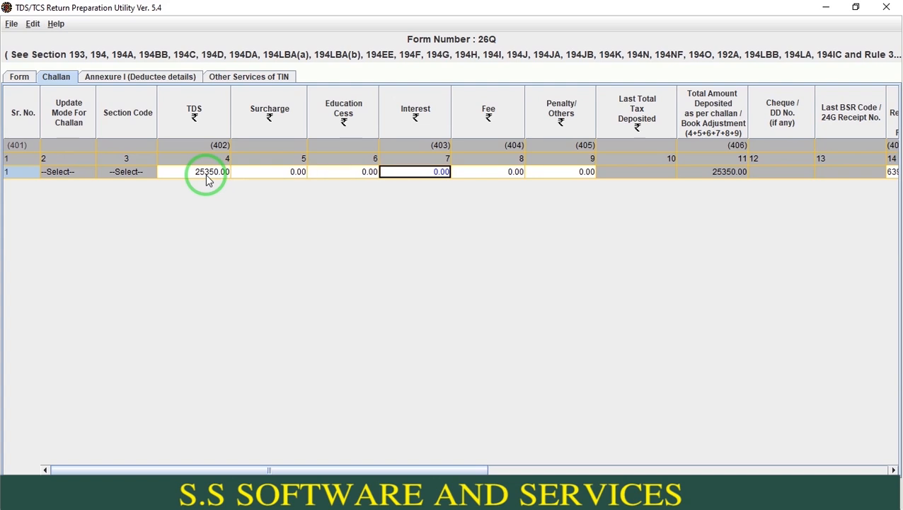
pyautogui.press('Tab')
pyautogui.press('Tab')
pyautogui.press('Tab')
pyautogui.press('Tab')
pyautogui.press('Tab')
pyautogui.press('Tab')
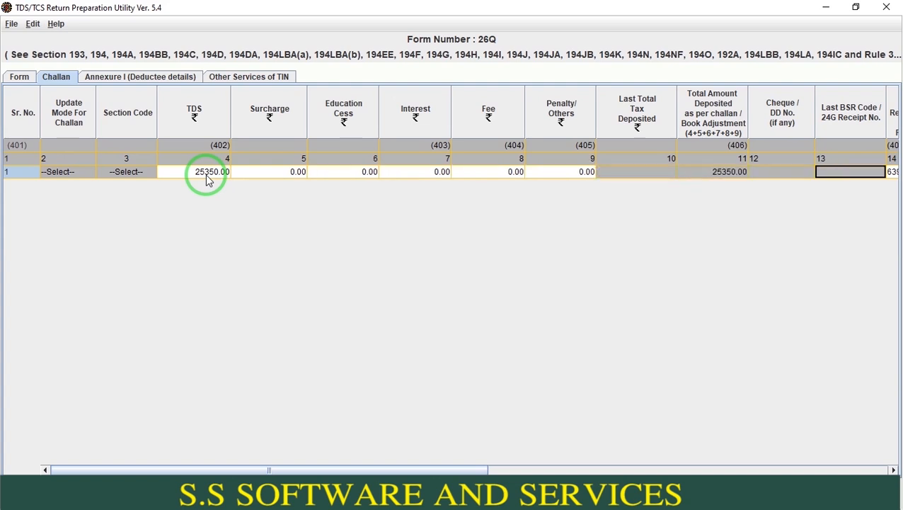
# - Check the challan's BSR code and the date on which the tax was deposited
pyautogui.press('Right')
pyautogui.press('Right')
pyautogui.press('Right')
pyautogui.press('Right')
pyautogui.press('Left')
pyautogui.press('Left')
pyautogui.press('Left')
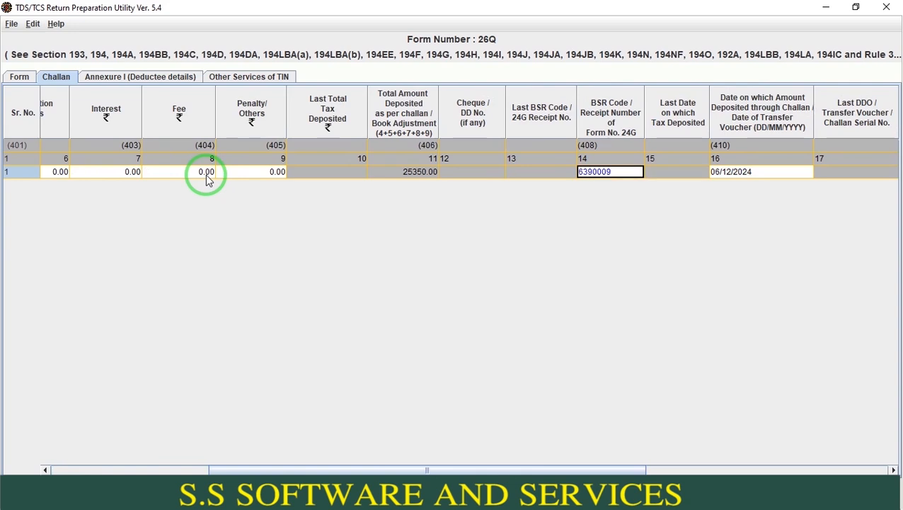
pyautogui.press('Right')
pyautogui.press('Right')
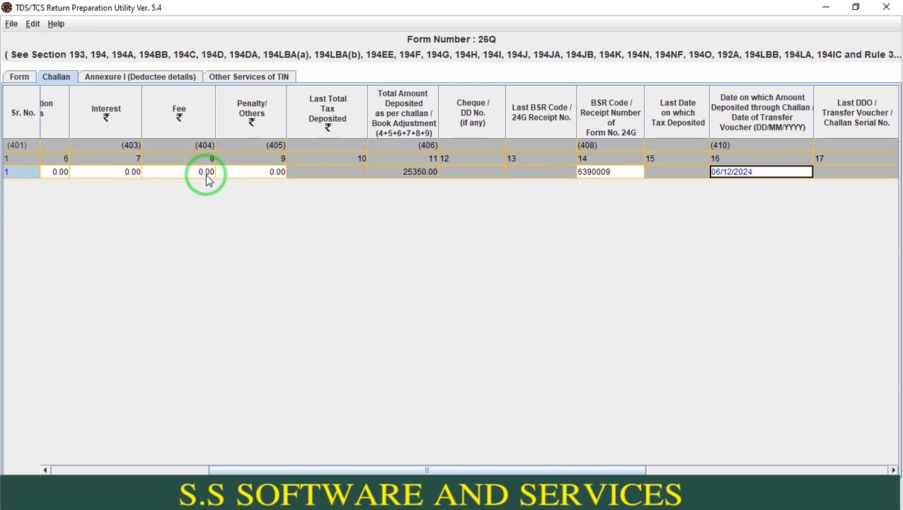
# - Check the challan's serial number, book adjustment mode, interest and other allocations, and minor head
pyautogui.press('Right')
pyautogui.press('Right')
pyautogui.press('Right')
pyautogui.press('Left')
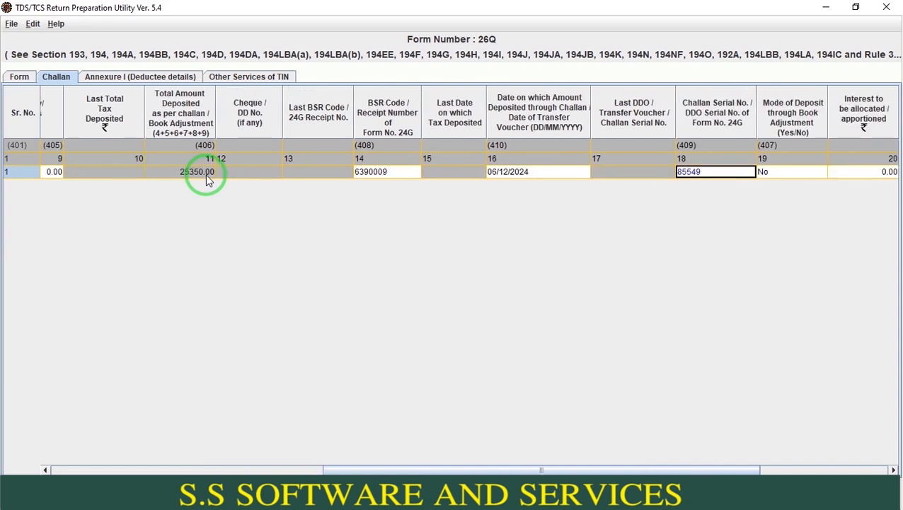
pyautogui.press('Right')
pyautogui.press('Right')
pyautogui.press('Right')
pyautogui.press('Right')
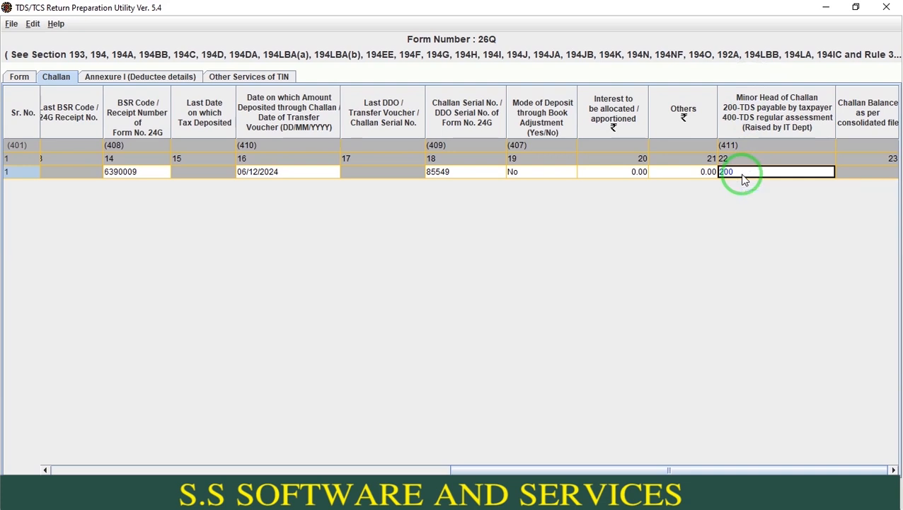
pyautogui.press('Tab')
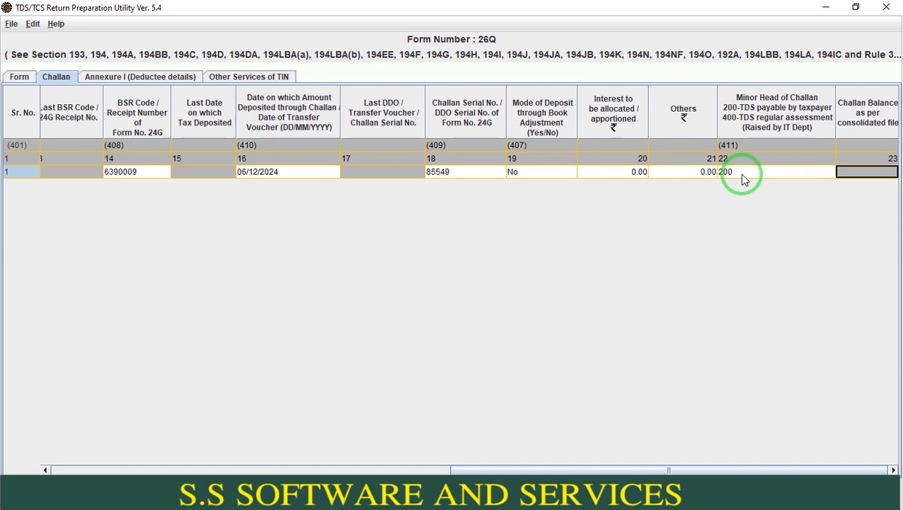
# - Open the return's Annexure I deductee details
pyautogui.click(183, 79)
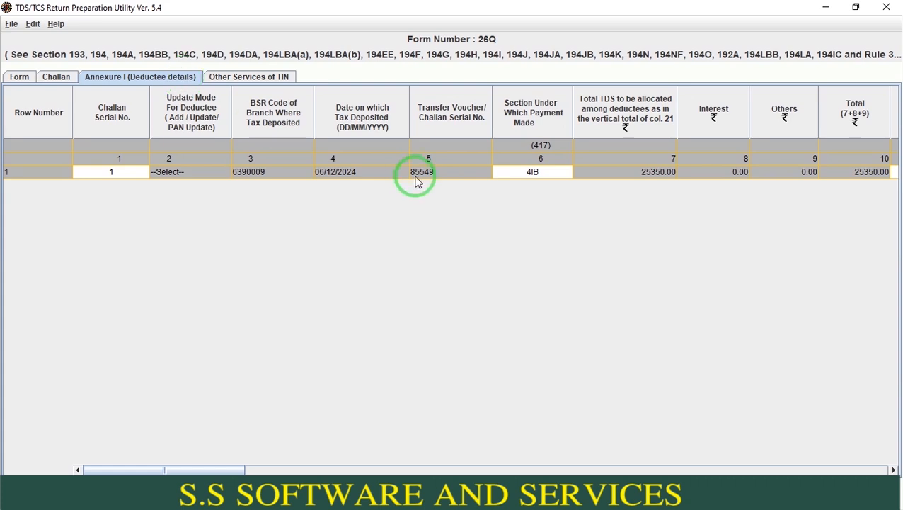
pyautogui.hotkey('ctrl', 'i')
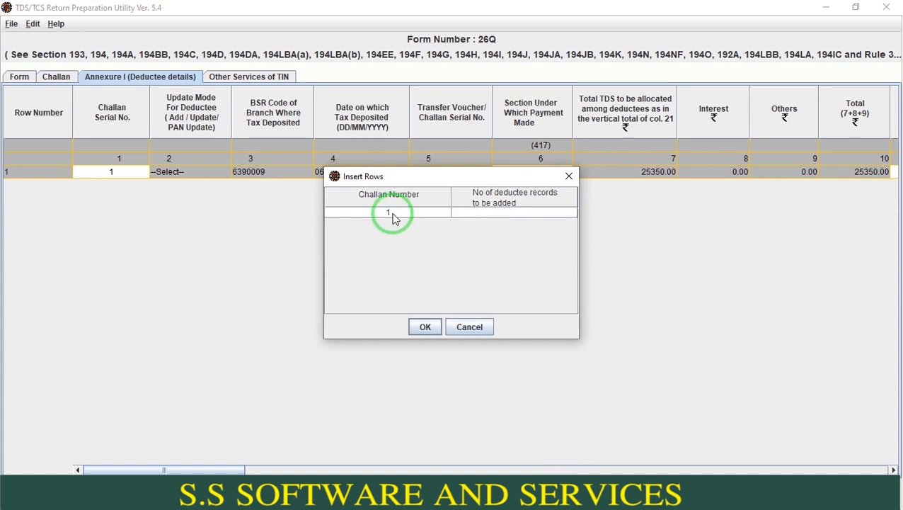
pyautogui.click(473, 211)
pyautogui.write('10')
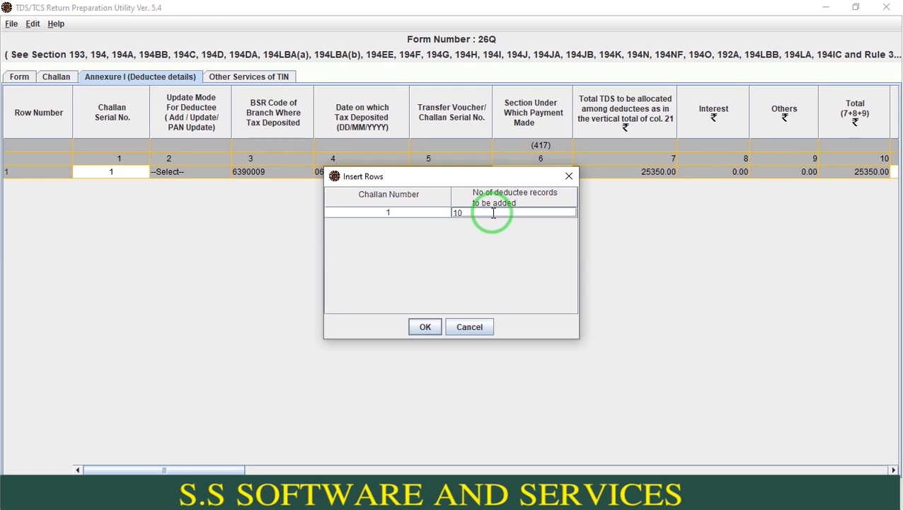
pyautogui.press('BackSpace')
pyautogui.press('BackSpace')
pyautogui.write('20')
pyautogui.press('BackSpace')
pyautogui.press('BackSpace')
pyautogui.click(471, 325)
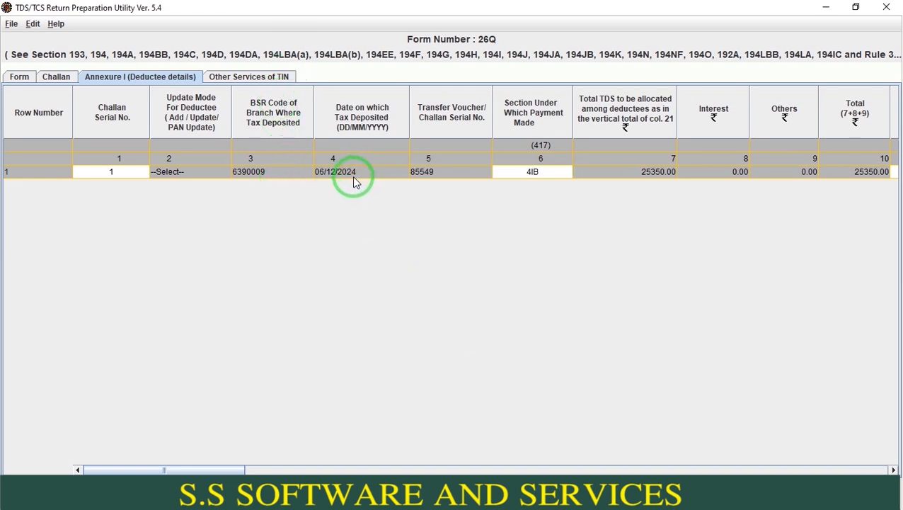
# - Select 4IB as the section under which the deductee row's payment was made
pyautogui.click(534, 177)
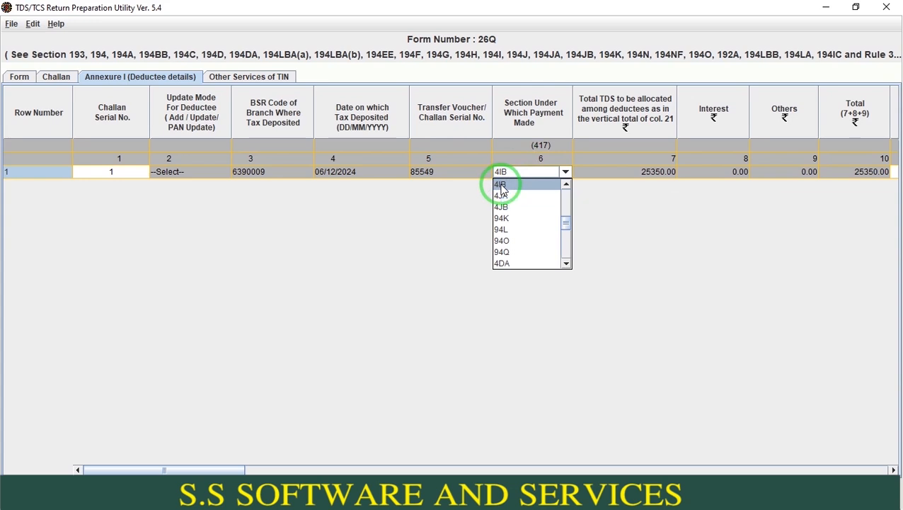
pyautogui.click(501, 185)
pyautogui.press('Tab')
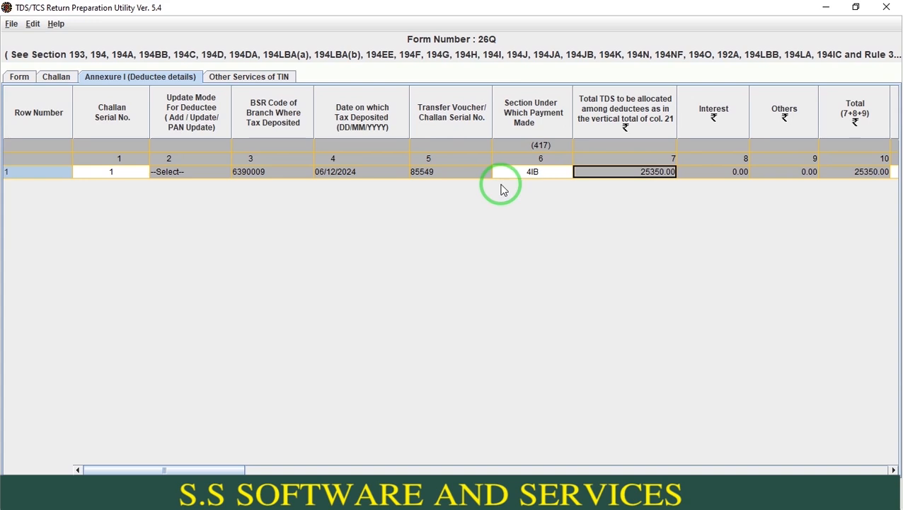
pyautogui.press('Tab')
pyautogui.press('Tab')
pyautogui.press('Tab')
pyautogui.press('Tab')
pyautogui.press('Tab')
pyautogui.press('Tab')
pyautogui.press('Tab')
pyautogui.press('Tab')
pyautogui.press('Tab')
pyautogui.press('Tab')
pyautogui.press('Tab')
pyautogui.press('Tab')
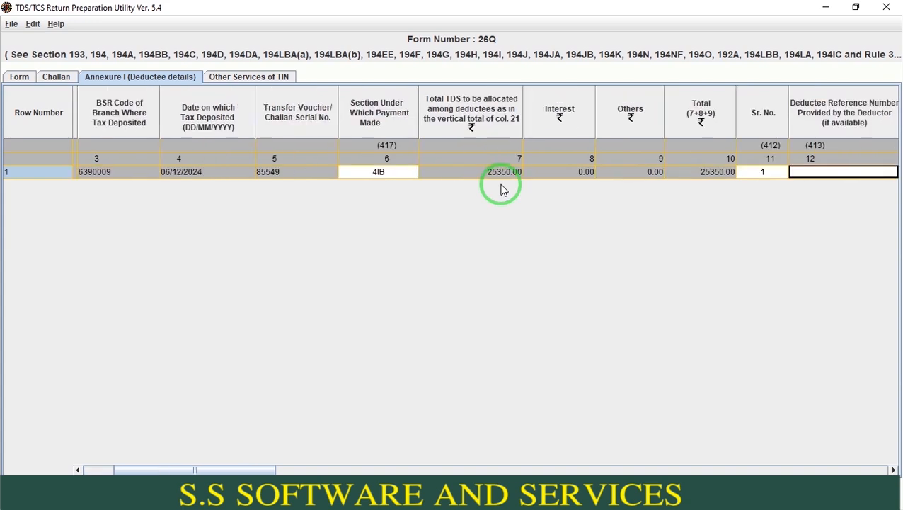
# - Review the deductee row's PAN, deductee name, date of payment and amount paid or credited
pyautogui.press('Right')
pyautogui.press('Right')
pyautogui.press('Right')
pyautogui.press('Left')
pyautogui.press('Left')
pyautogui.press('Left')
pyautogui.press('Left')
pyautogui.press('Left')
pyautogui.press('Left')
pyautogui.press('Left')
pyautogui.press('Left')
pyautogui.press('Left')
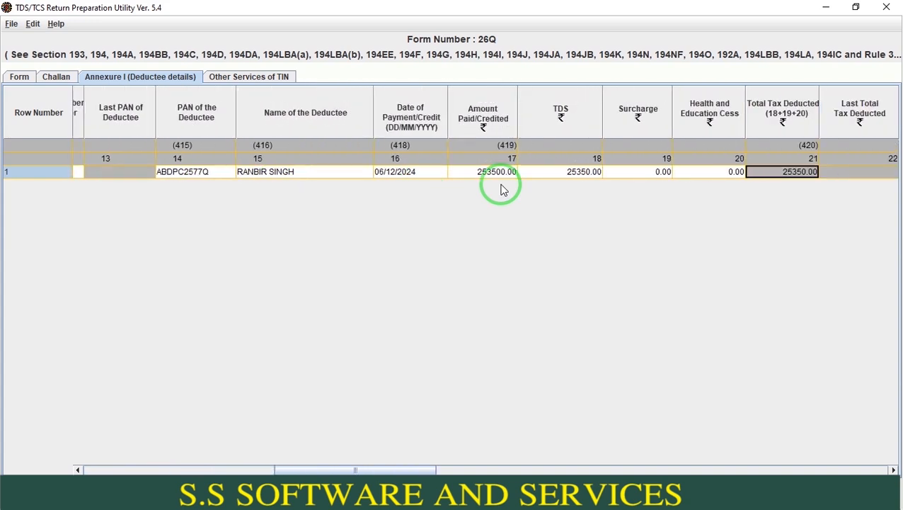
pyautogui.press('Right')
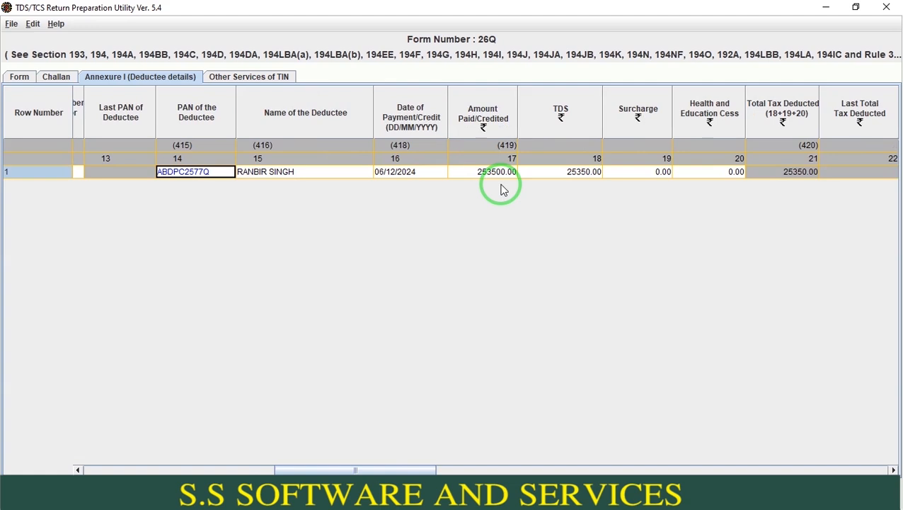
pyautogui.press('Right')
pyautogui.press('Right')
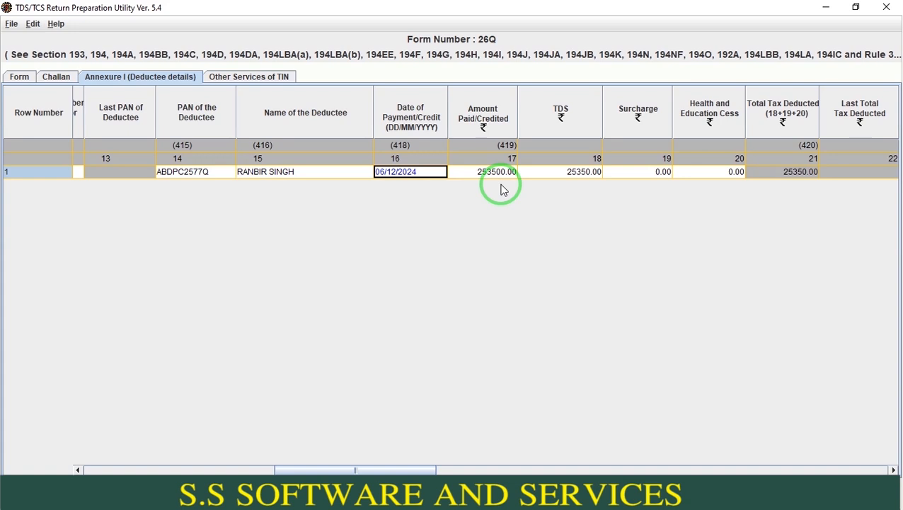
pyautogui.press('Right')
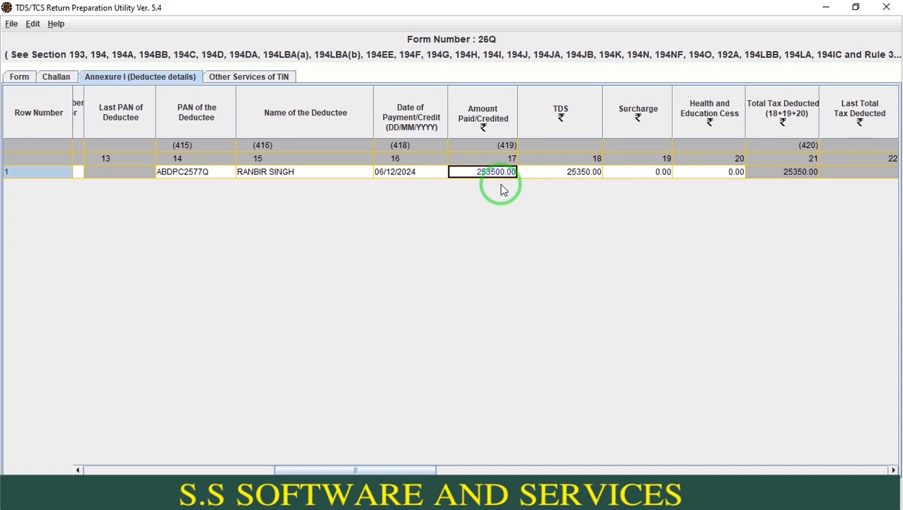
# - Check the deductee's TDS, surcharge, health and education cess, and total tax deducted
pyautogui.press('Right')
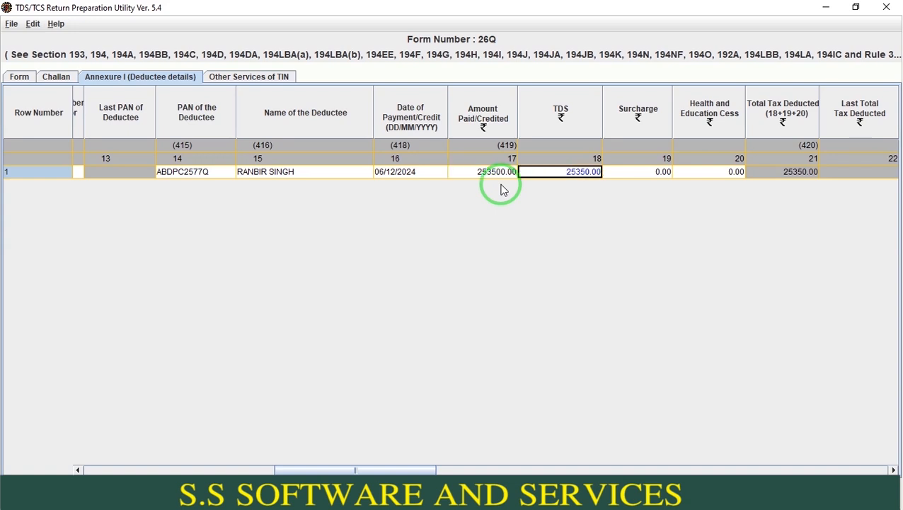
pyautogui.press('Right')
pyautogui.press('Right')
pyautogui.press('Right')
pyautogui.press('Right')
pyautogui.press('Right')
pyautogui.press('Right')
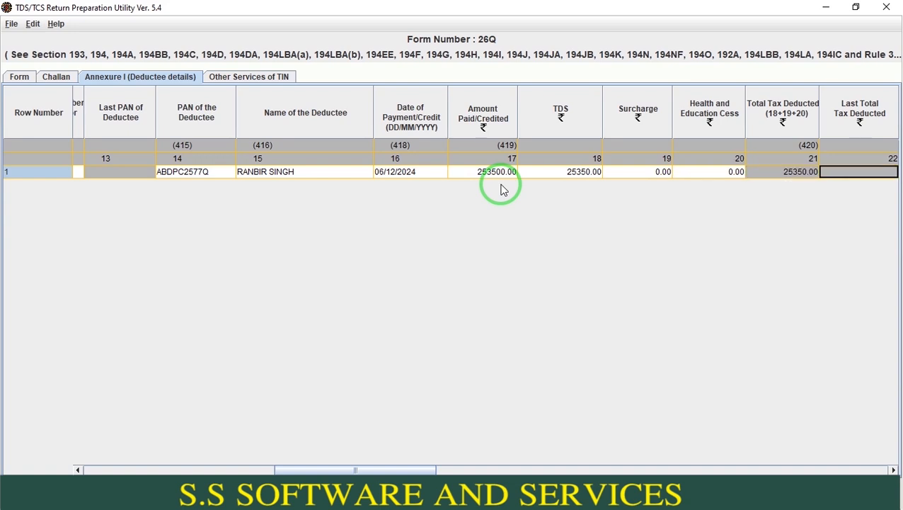
pyautogui.press('Left')
pyautogui.press('Left')
pyautogui.press('Left')
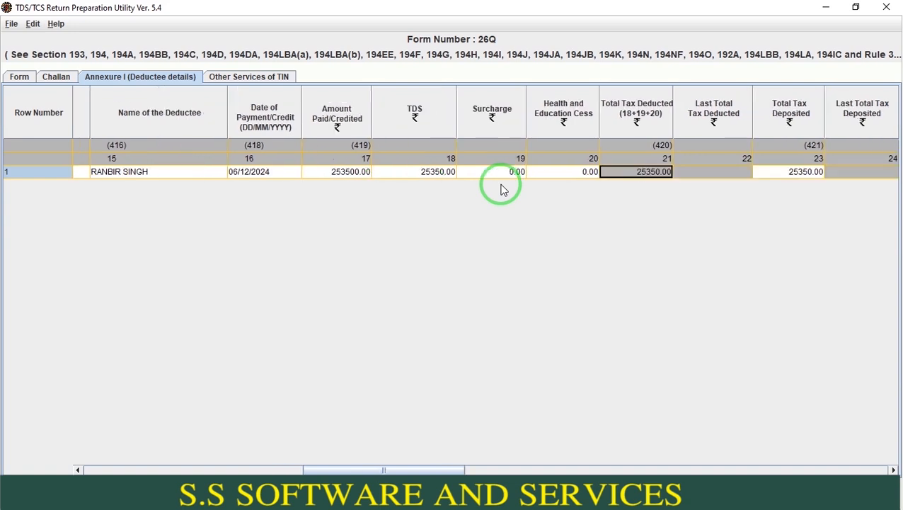
# - Check the total tax deposited and the date of deduction against the deductee's payment date and amount
pyautogui.press('Right')
pyautogui.press('Right')
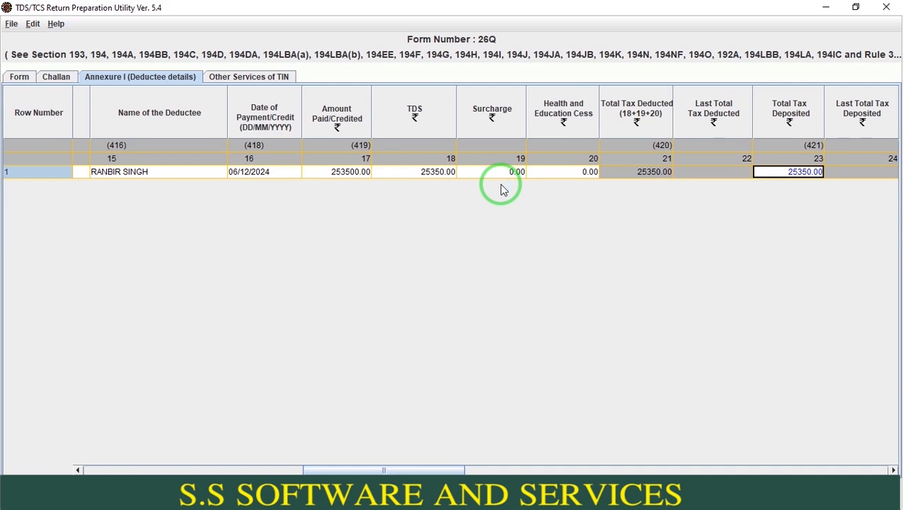
pyautogui.press('Right')
pyautogui.press('Right')
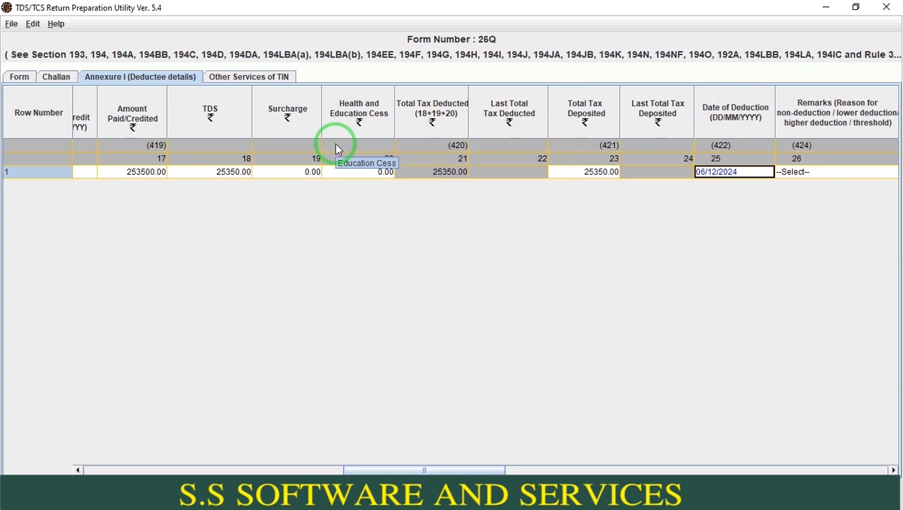
pyautogui.press('Left')
pyautogui.press('Left')
pyautogui.press('Left')
pyautogui.press('Left')
pyautogui.press('Left')
pyautogui.press('Left')
pyautogui.press('Left')
pyautogui.press('Left')
pyautogui.press('Left')
pyautogui.press('Left')
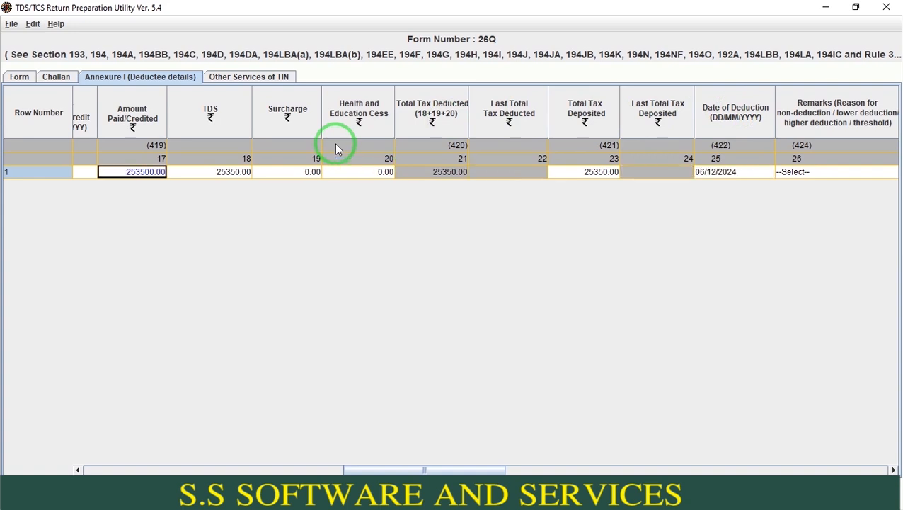
pyautogui.press('Right')
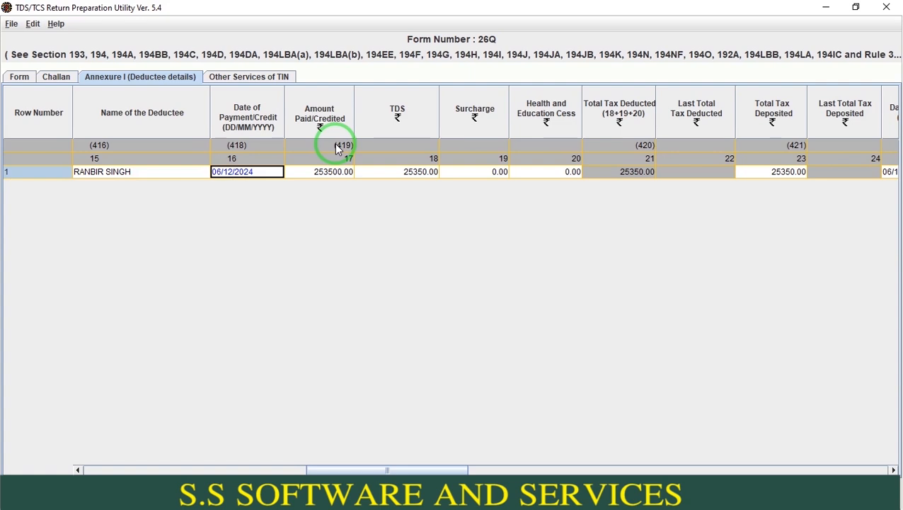
# - Check the deductee row's remarks, deductee code and rate at which tax was deducted
pyautogui.press('Tab')
pyautogui.press('Tab')
pyautogui.press('Tab')
pyautogui.press('Tab')
pyautogui.press('Tab')
pyautogui.press('Tab')
pyautogui.press('Tab')
pyautogui.press('Tab')
pyautogui.press('Tab')
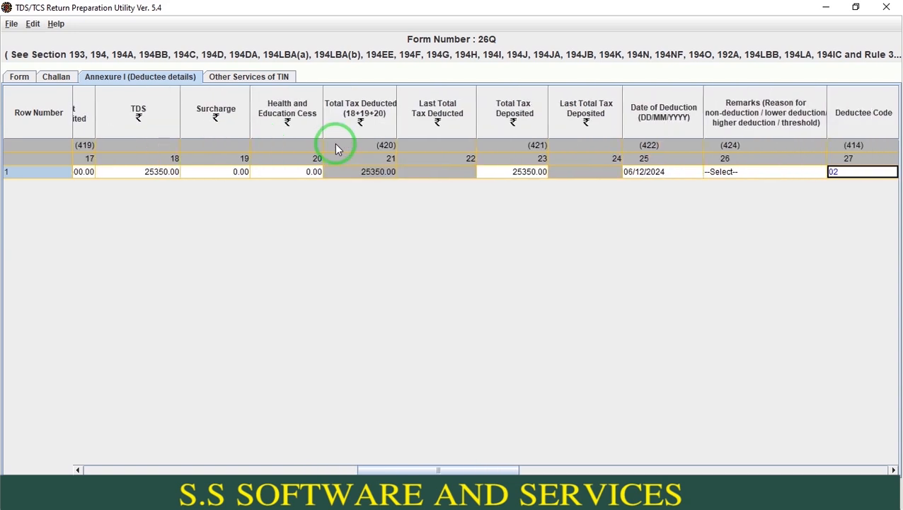
pyautogui.press('Right')
pyautogui.press('Right')
pyautogui.press('Left')
pyautogui.press('Left')
pyautogui.press('Left')
pyautogui.press('Left')
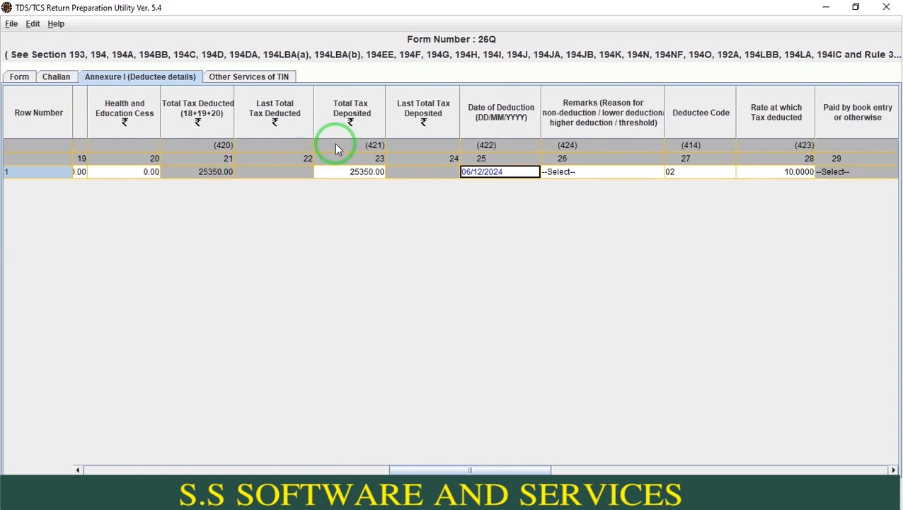
pyautogui.press('Right')
pyautogui.press('Right')
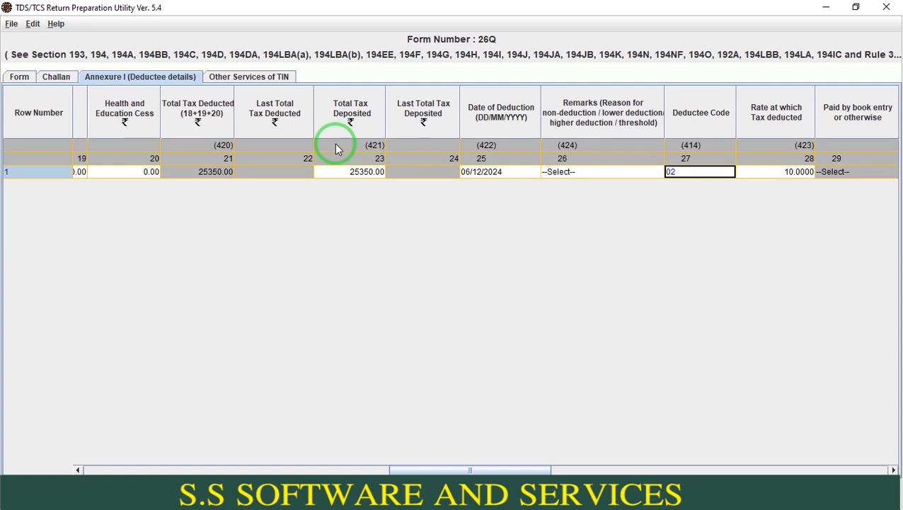
pyautogui.press('Right')
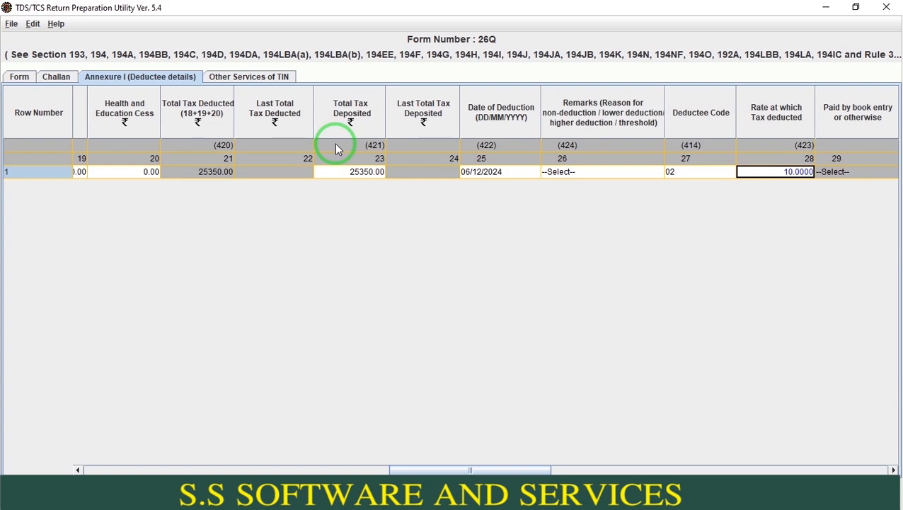
# - Switch to the browser, search for "incomtax.gov.in login" and open the Income Tax Department's Verify PAN Status service
pyautogui.hotkey('alt', 'Tab')
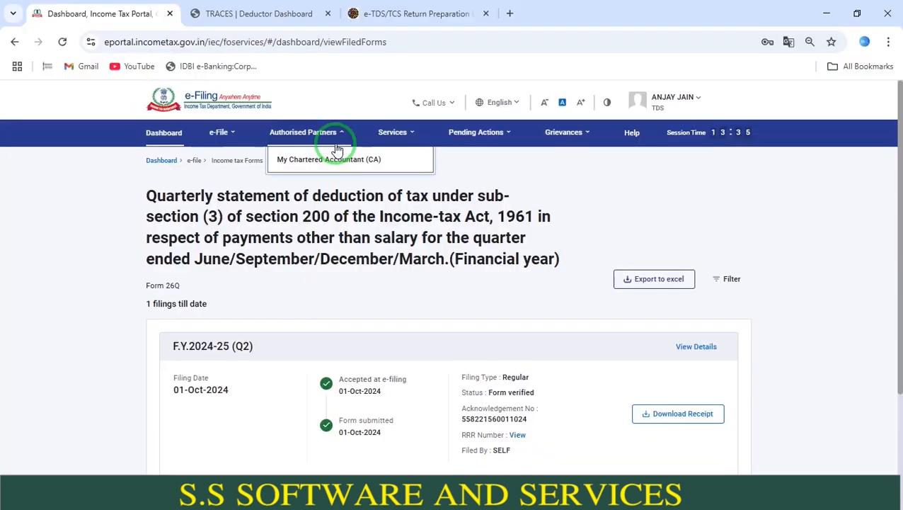
pyautogui.click(510, 13)
pyautogui.write('INCO')
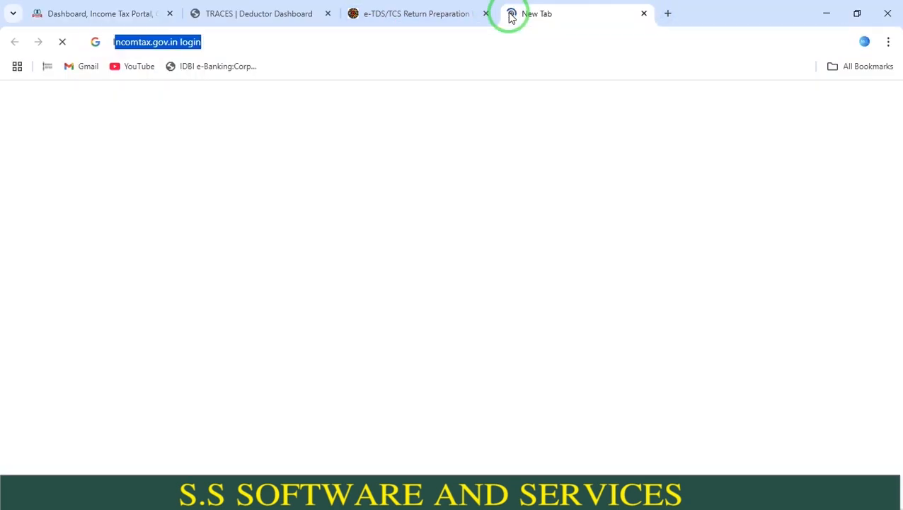
pyautogui.write('M')
pyautogui.press('Return')
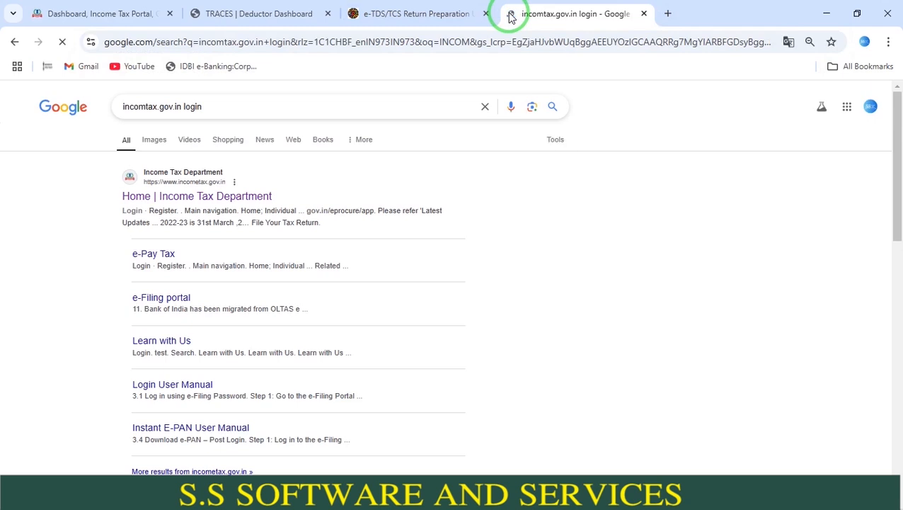
pyautogui.click(230, 190)
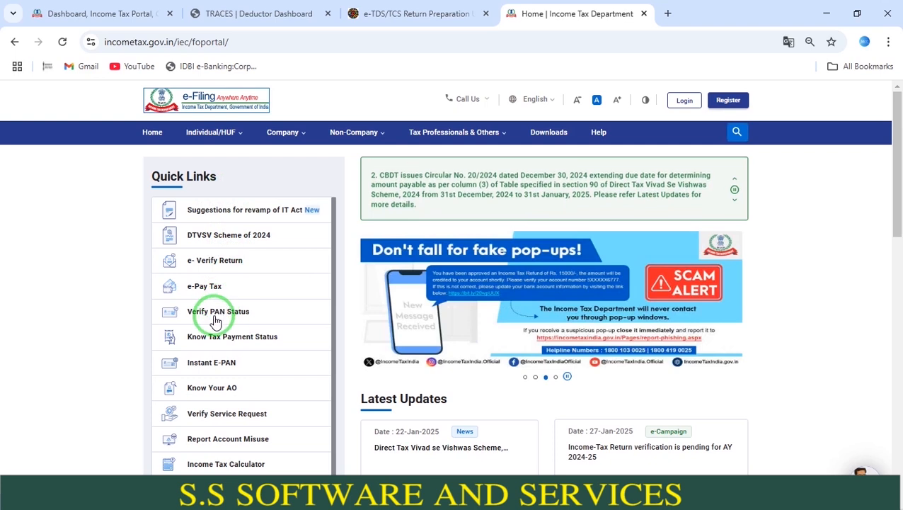
pyautogui.click(215, 318)
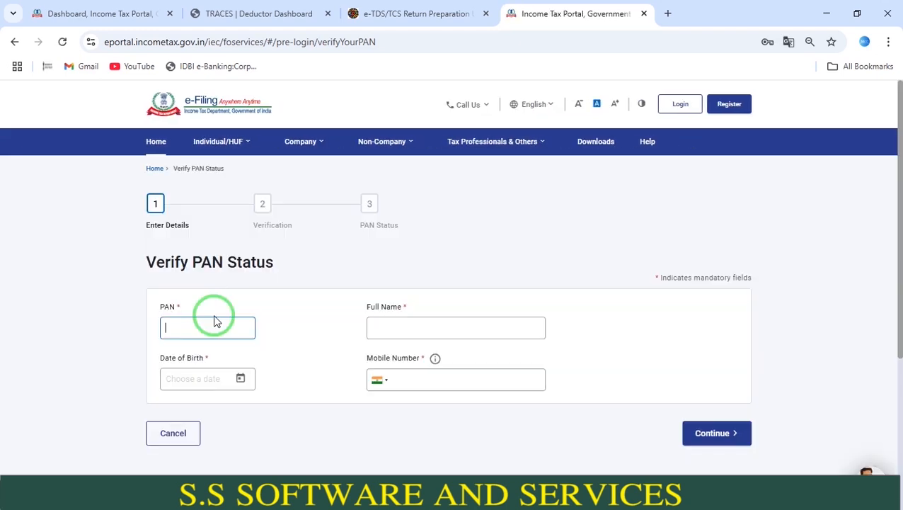
# - Enter the PAN and the holder's full name in the Verify PAN Status form
pyautogui.press('Tab')
pyautogui.write('SHAHRUKH')
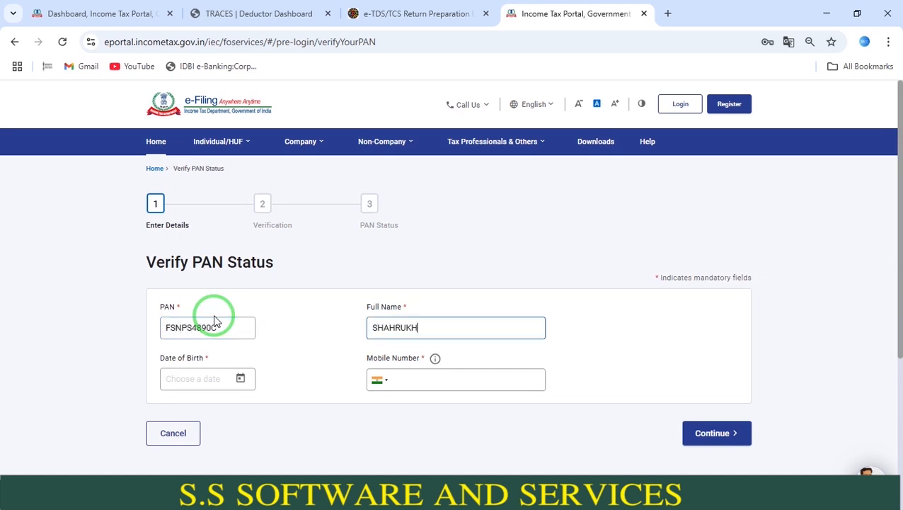
pyautogui.press('Tab')
# - Fill in the PAN holder's date of birth
pyautogui.click(240, 379)
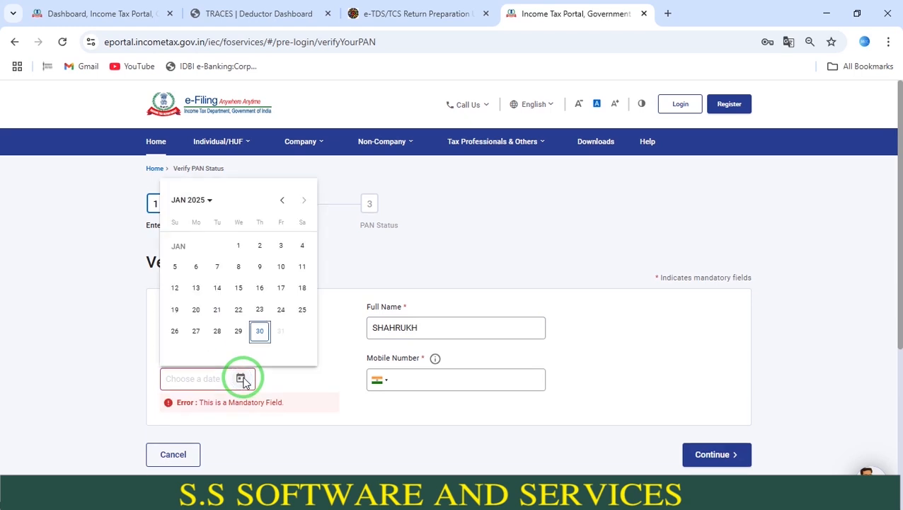
pyautogui.click(194, 380)
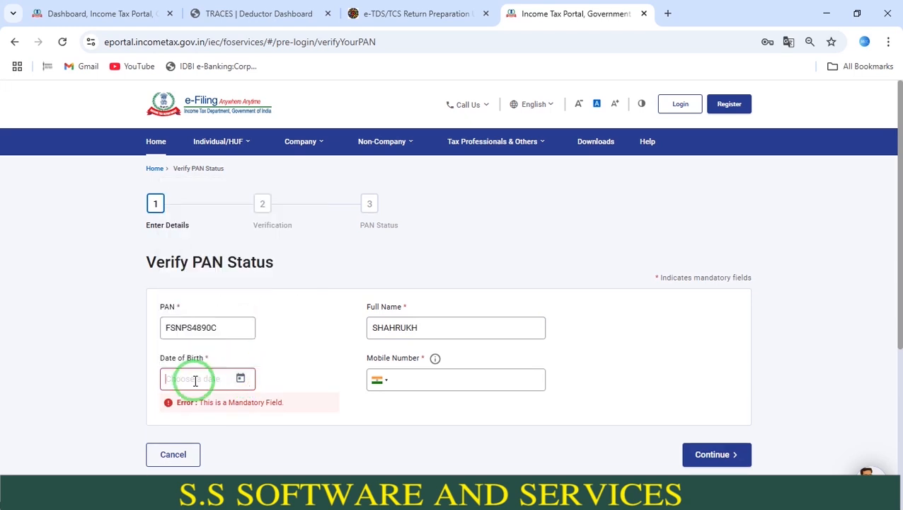
pyautogui.click(241, 379)
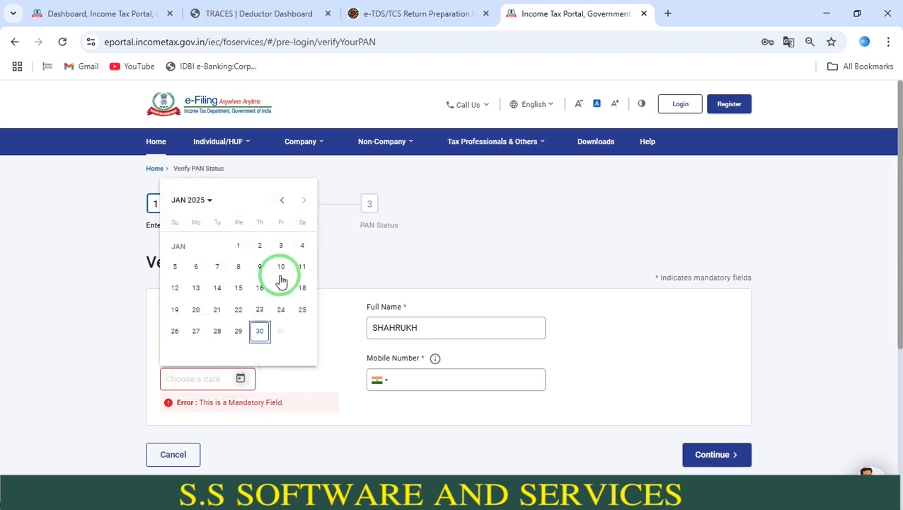
pyautogui.click(282, 201)
pyautogui.click(282, 201)
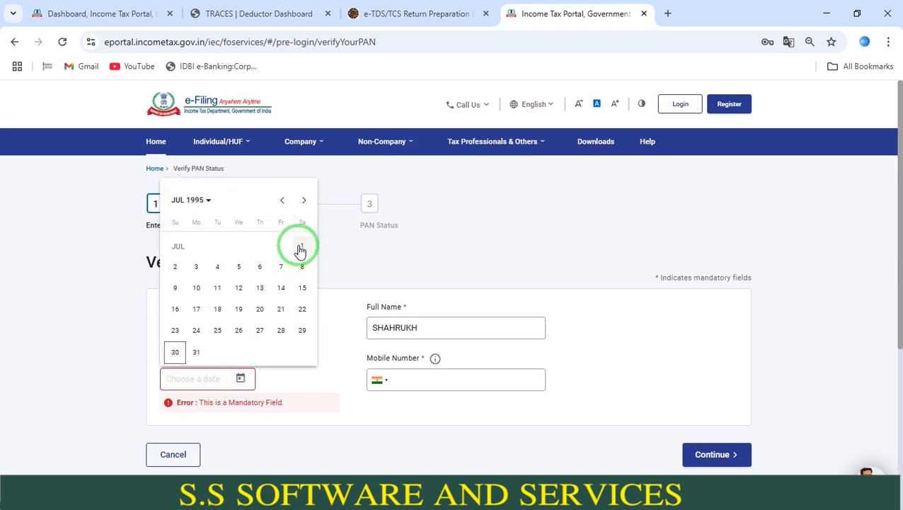
pyautogui.click(300, 243)
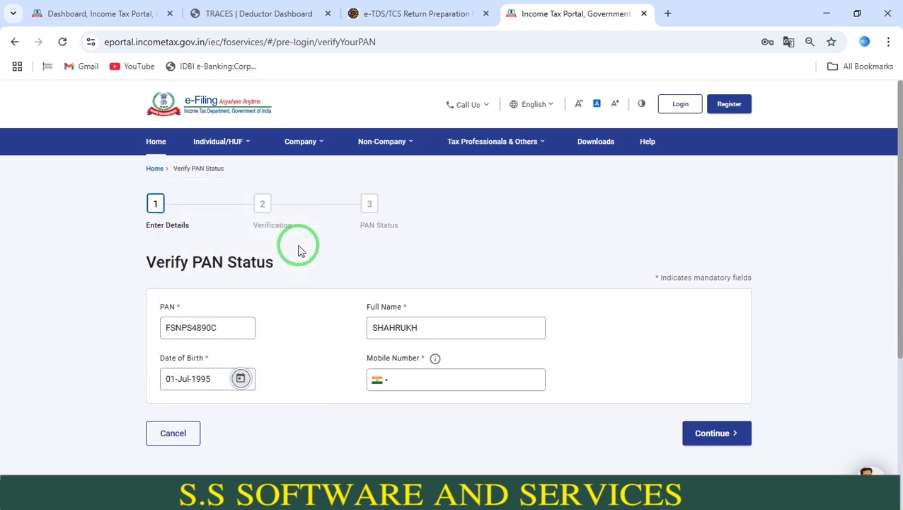
# - Enter the mobile number and continue to the verification stage of the PAN status check
pyautogui.click(434, 382)
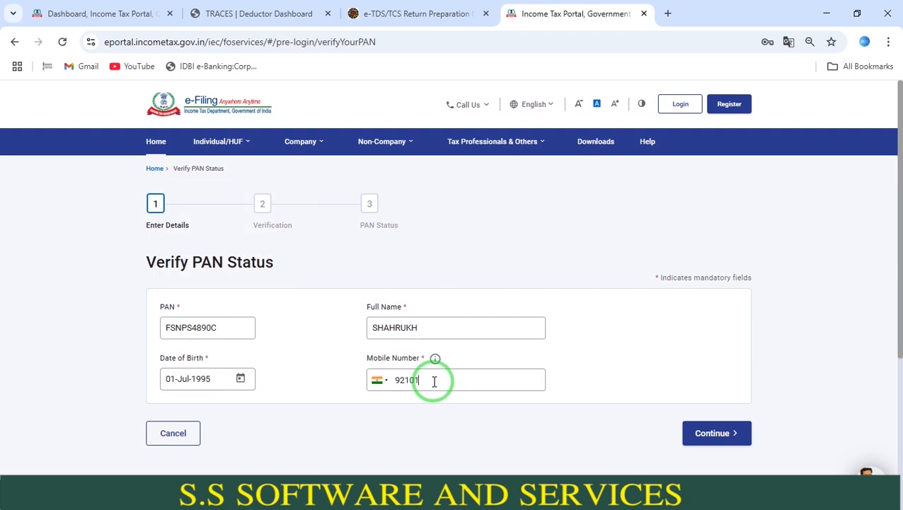
pyautogui.click(719, 431)
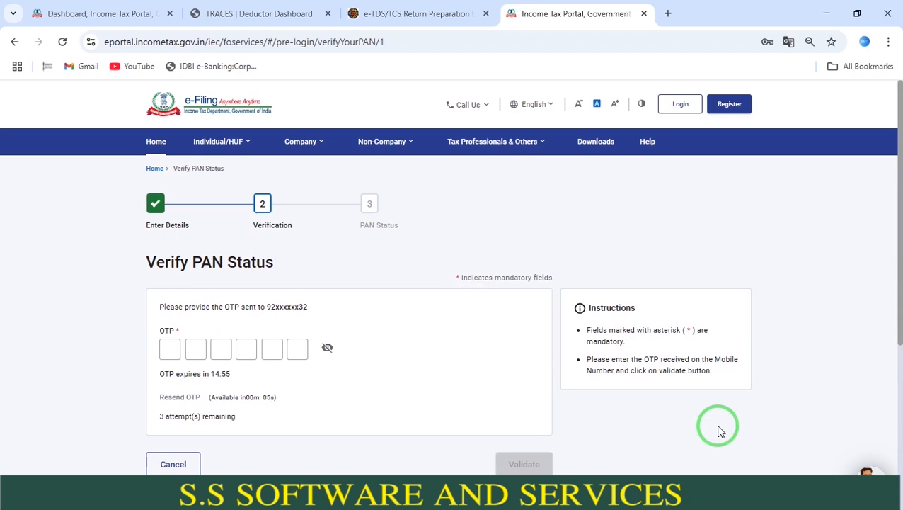
# - Enter the OTP sent to the mobile number, validate it and check the PAN status result
pyautogui.click(169, 347)
pyautogui.write('******')
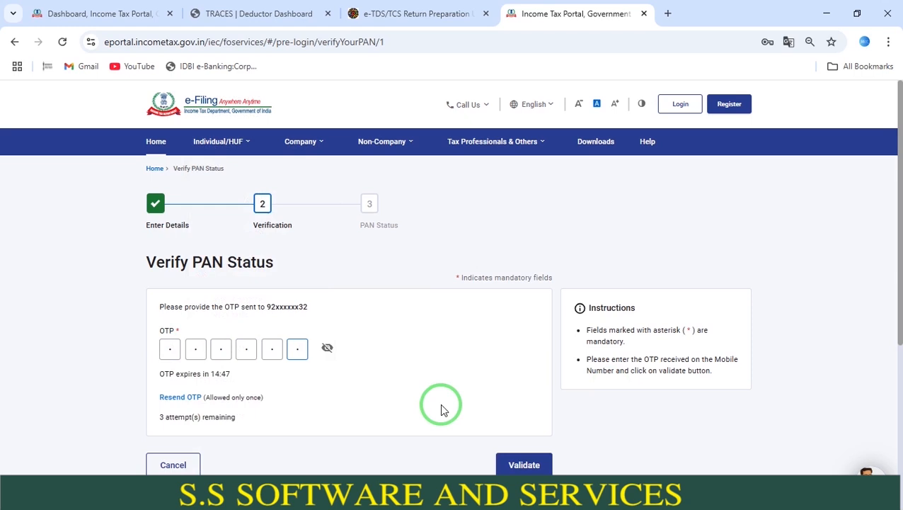
pyautogui.click(536, 463)
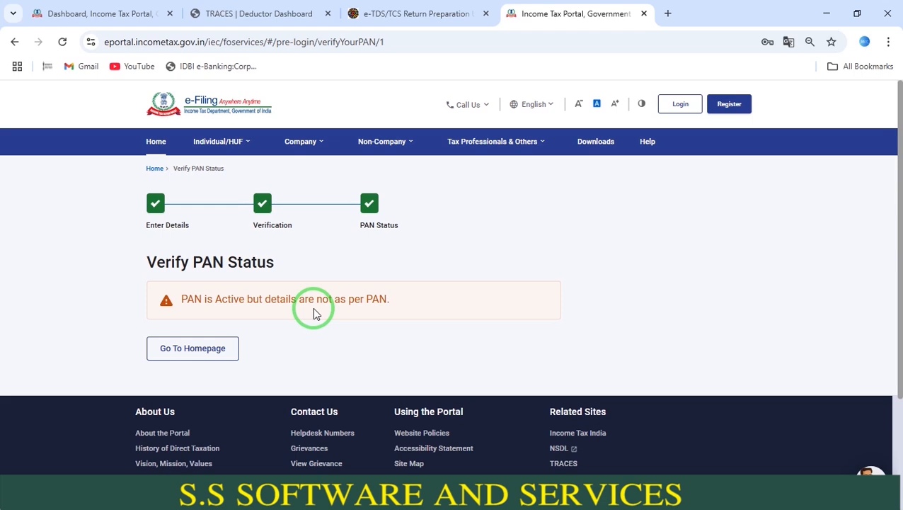
pyautogui.doubleClick(227, 300)
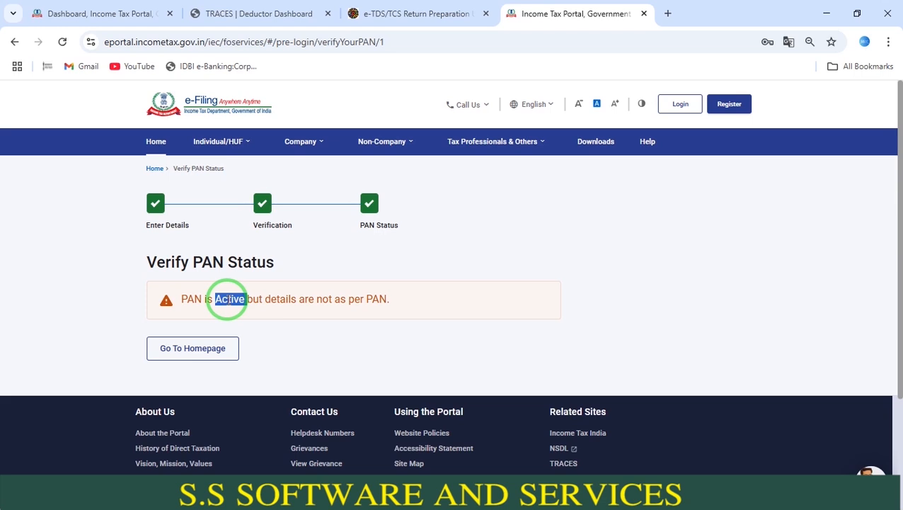
# - Switch to the TDS/TCS Return Preparation Utility, pass through the remaining deductee columns and start creating the text/FVU file
pyautogui.hotkey('alt', 'Tab')
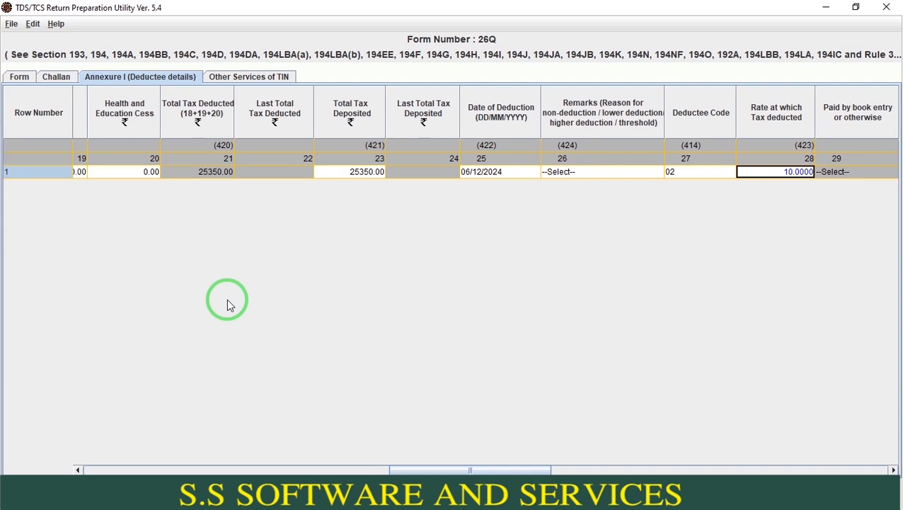
pyautogui.press('Tab')
pyautogui.press('Tab')
pyautogui.press('Tab')
pyautogui.press('Tab')
pyautogui.press('Tab')
pyautogui.press('Tab')
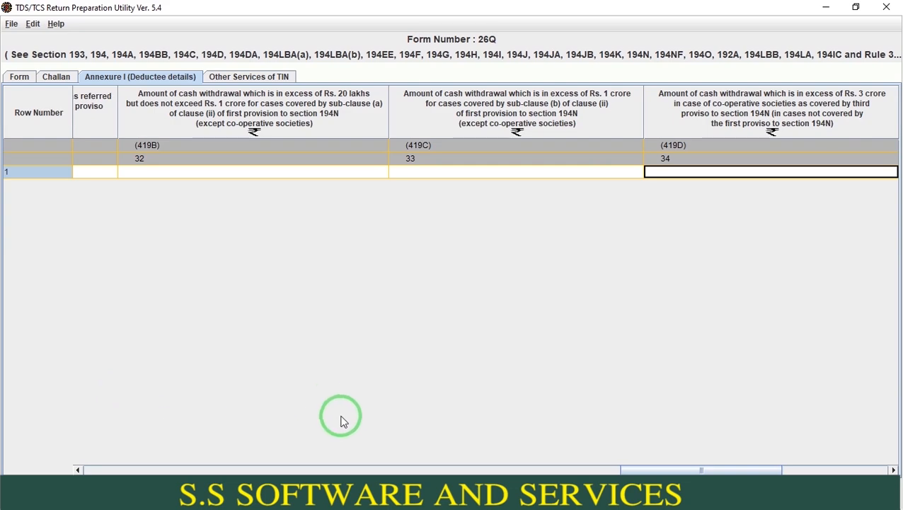
pyautogui.click(351, 486)
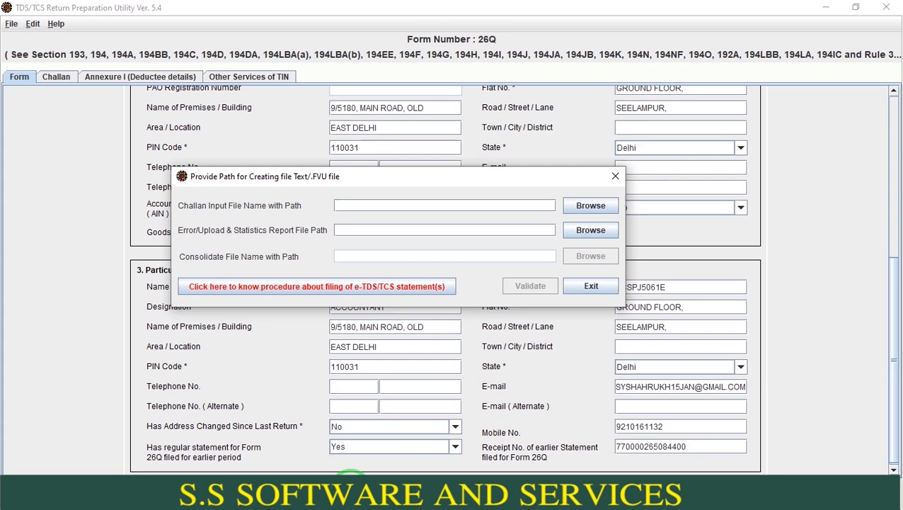
# - Switch to the browser and open the Challan Status Inquiry (CSI) File section of e-Pay Tax in the logged-in e-filing account
pyautogui.hotkey('alt', 'Tab')
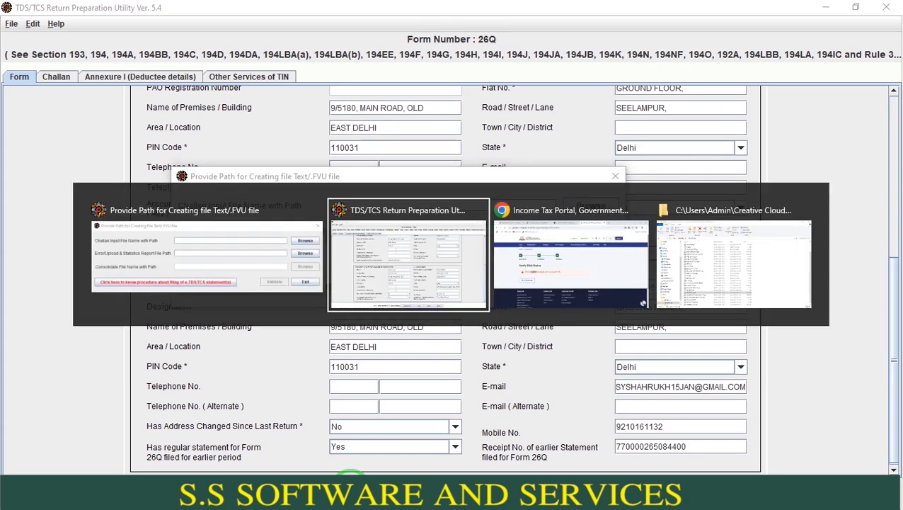
pyautogui.hotkey('alt', 'Tab')
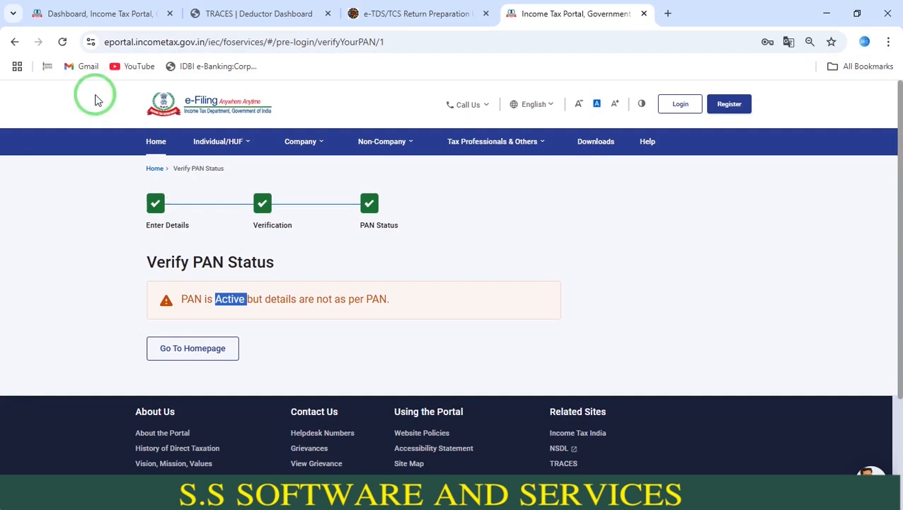
pyautogui.click(91, 8)
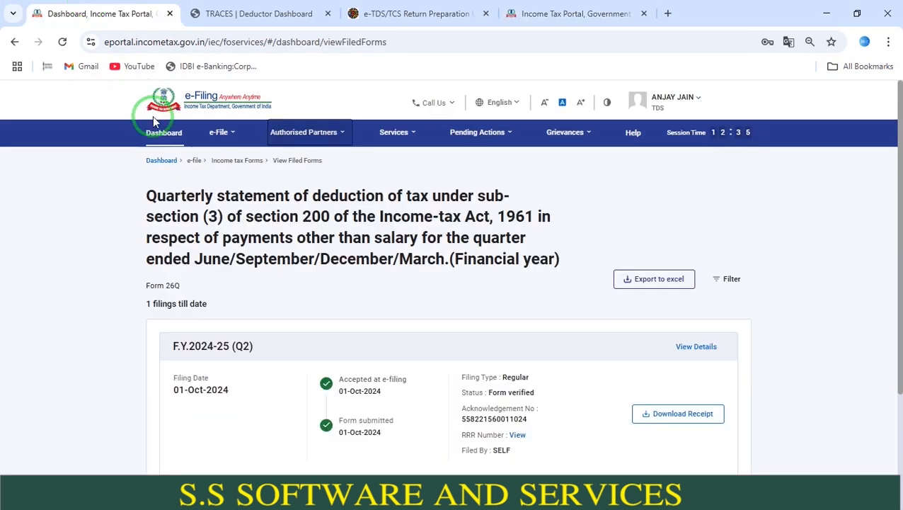
pyautogui.click(164, 161)
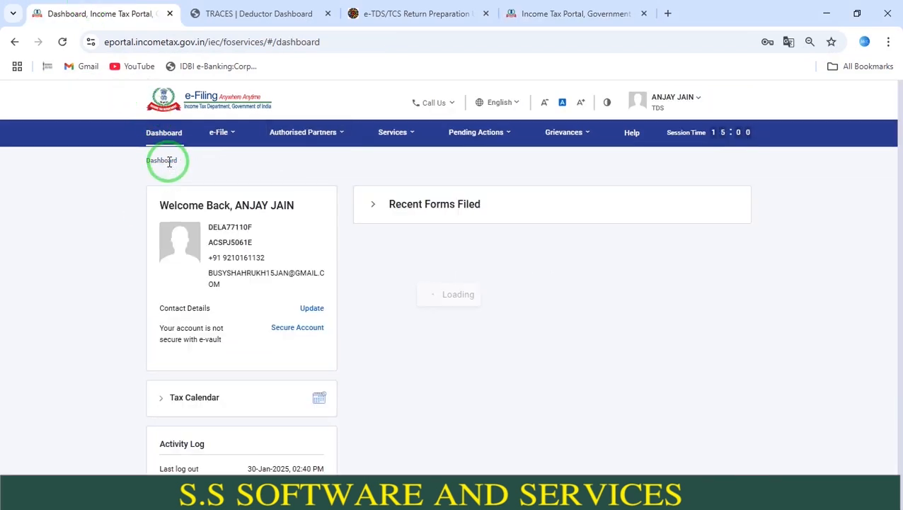
pyautogui.click(221, 133)
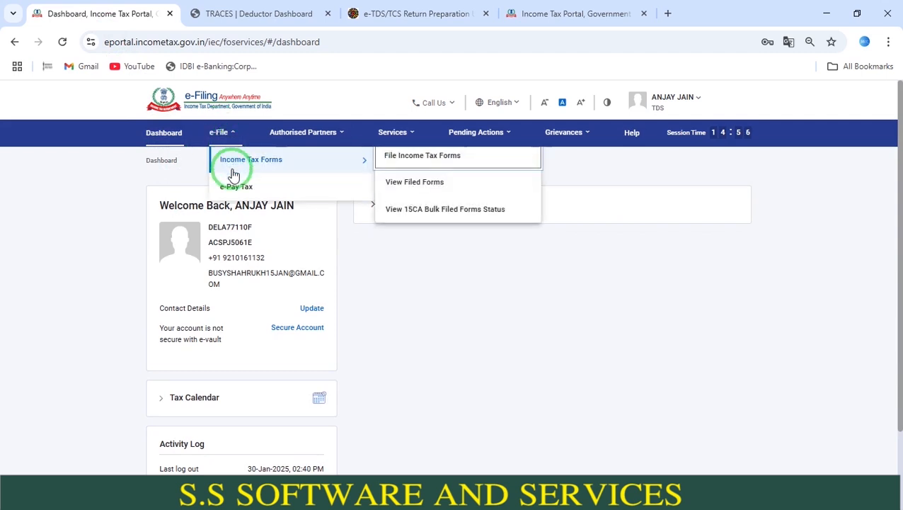
pyautogui.click(234, 190)
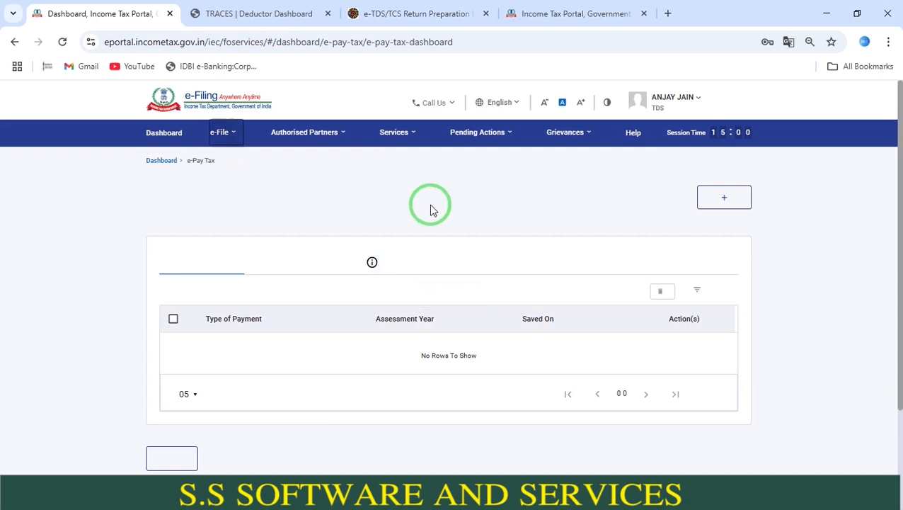
pyautogui.click(495, 301)
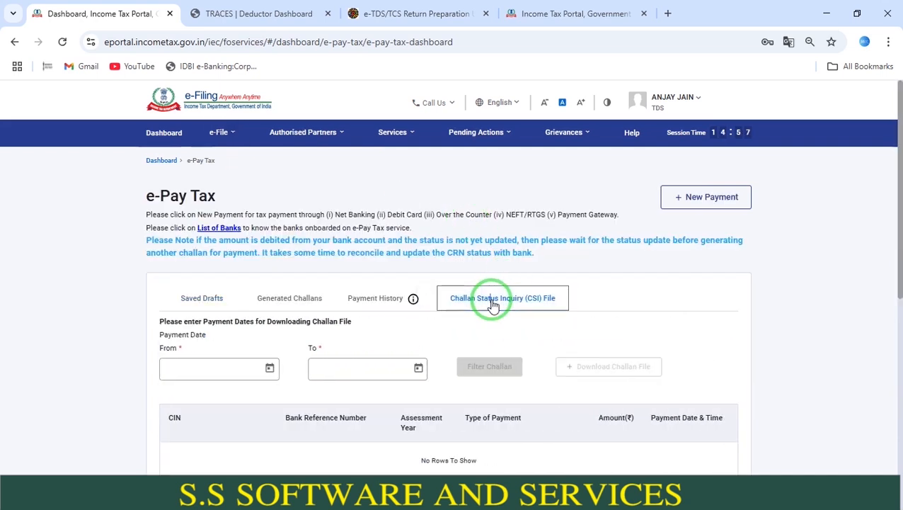
# - Set the challan payment date range from 01-Oct-2024 to 30-Jan-2025
pyautogui.click(270, 367)
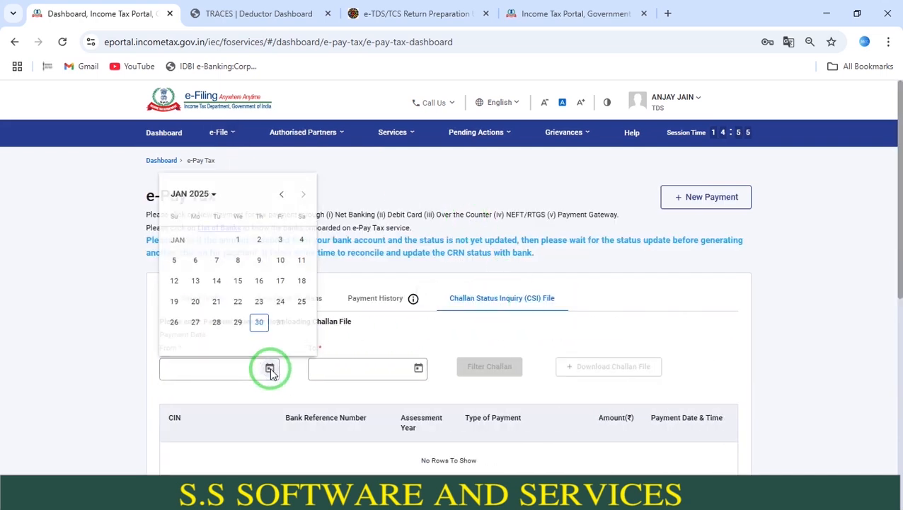
pyautogui.click(281, 190)
pyautogui.click(281, 191)
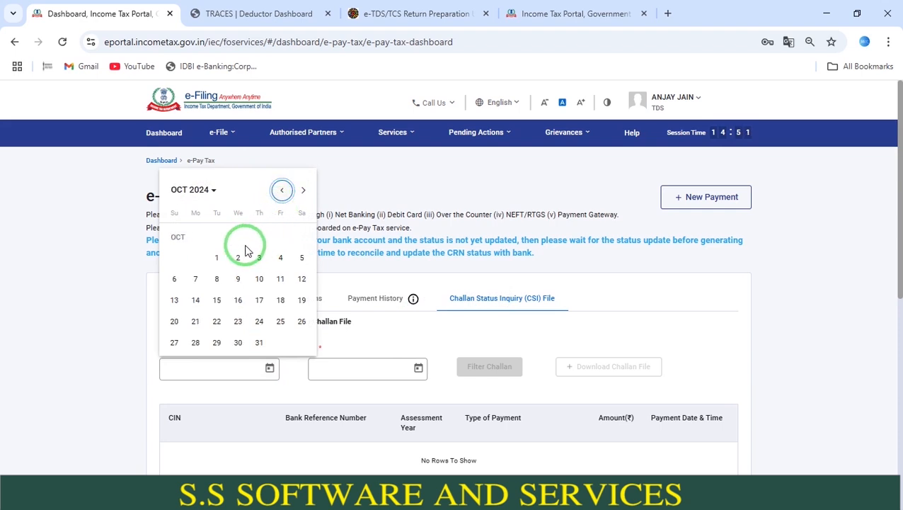
pyautogui.click(217, 257)
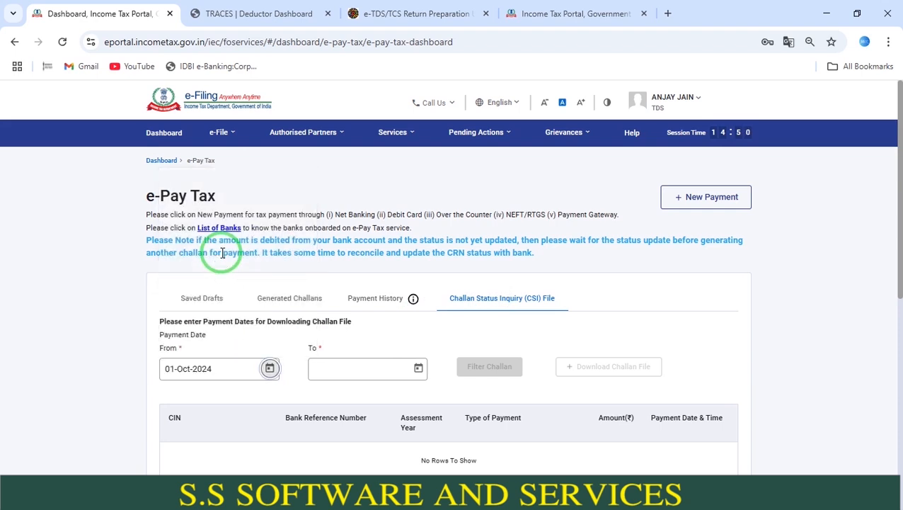
pyautogui.click(418, 367)
pyautogui.click(410, 323)
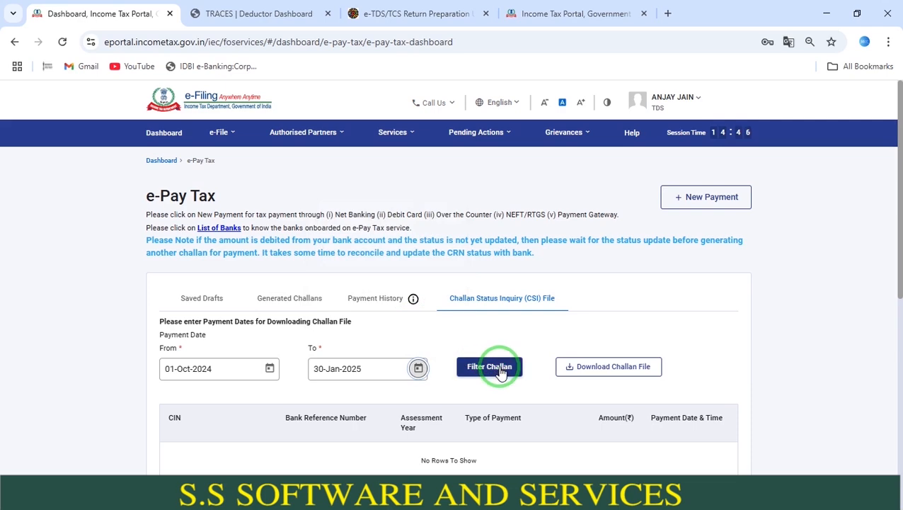
# - Filter the challans for the chosen period and download the challan file
pyautogui.click(499, 367)
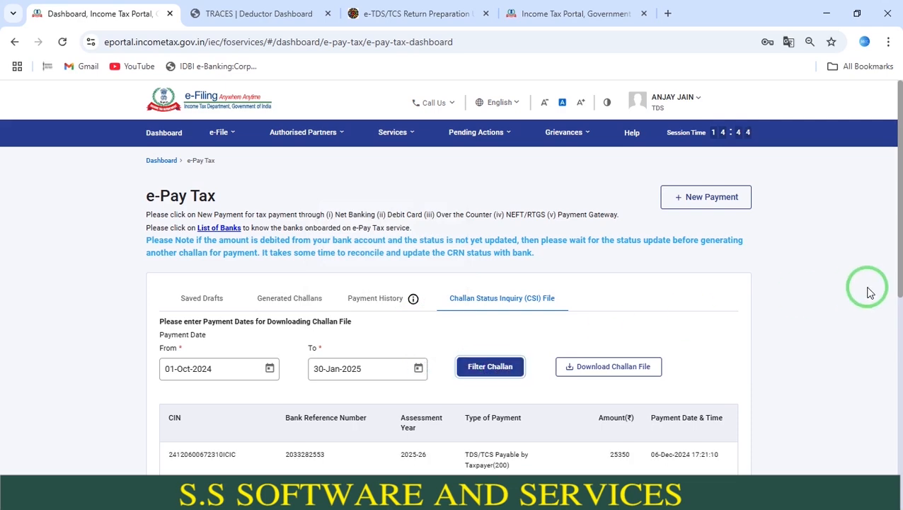
pyautogui.scroll(-2, 892, 241)
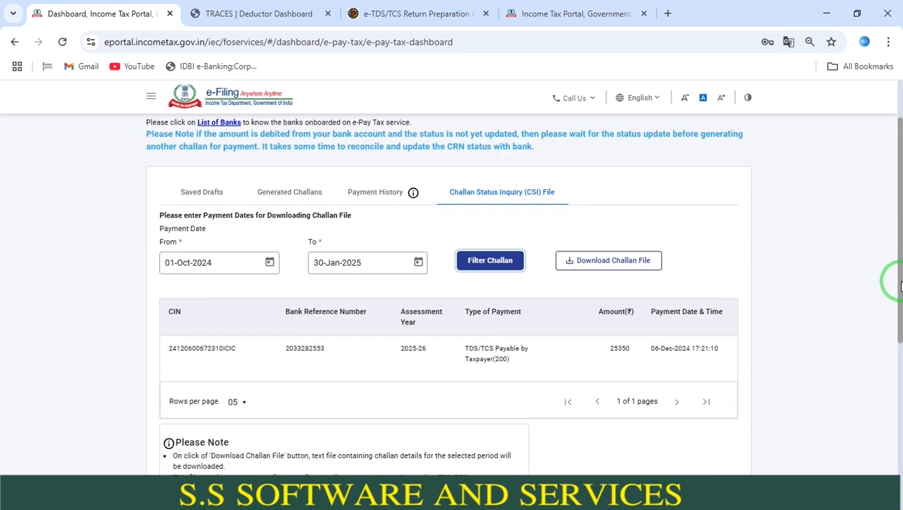
pyautogui.click(645, 270)
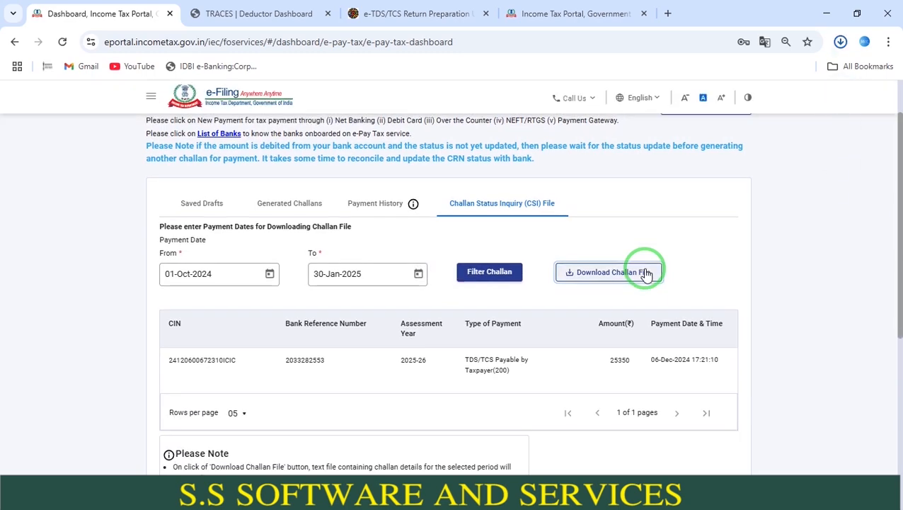
# - Go to the desktop, open the TDSQ3 folder inside TDS and locate the CSI file
pyautogui.hotkey('alt', 'Tab')
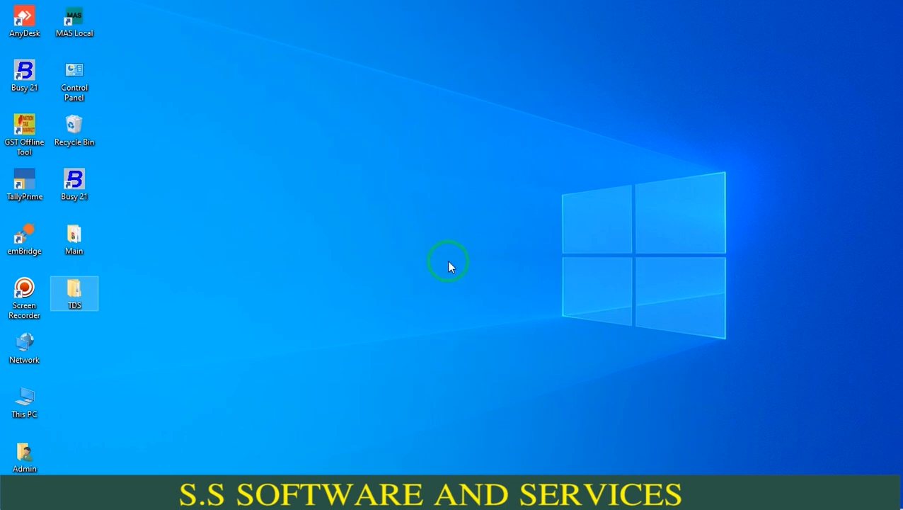
pyautogui.doubleClick(87, 297)
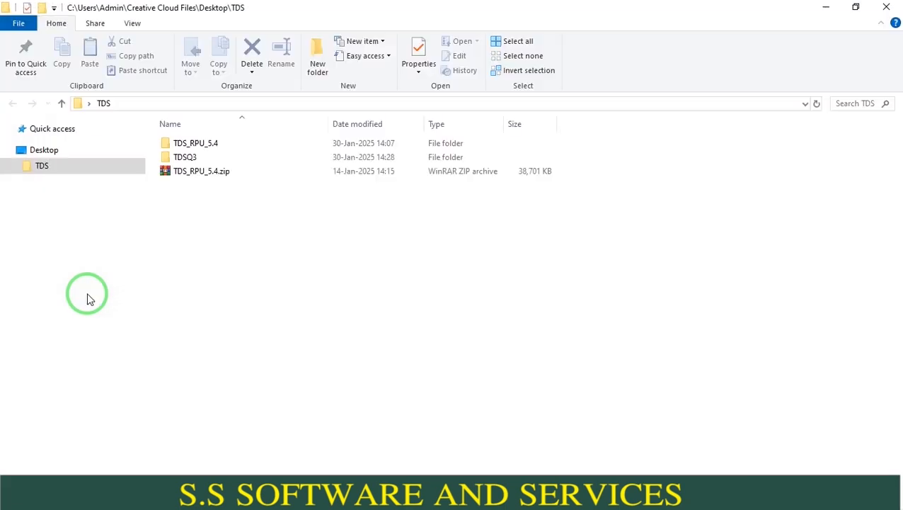
pyautogui.doubleClick(241, 159)
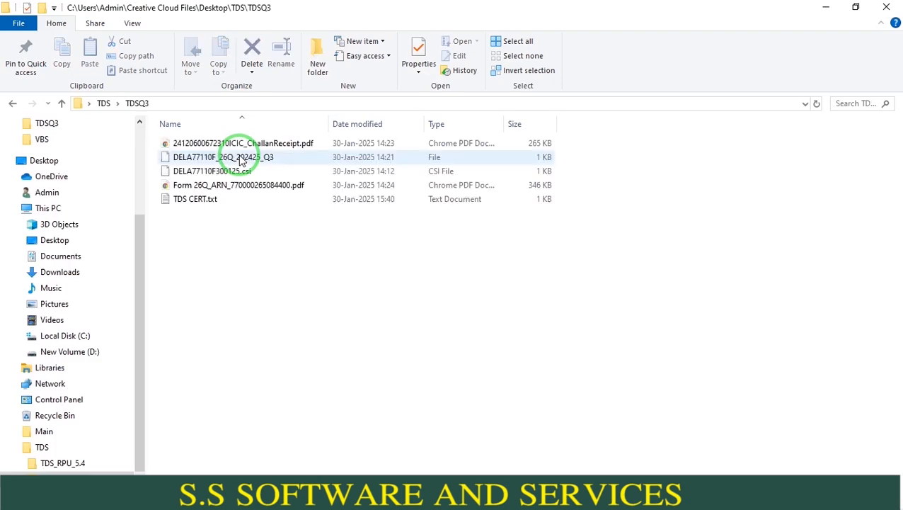
pyautogui.click(244, 173)
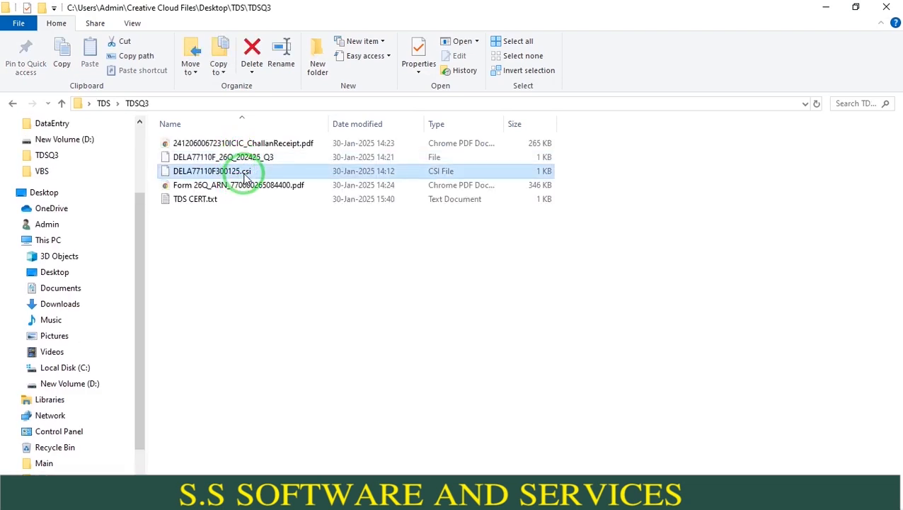
# - Return to the file-creation dialog and choose the CSI file from Desktop\TDS\TDSQ3 as the challan input file
pyautogui.hotkey('alt', 'Tab')
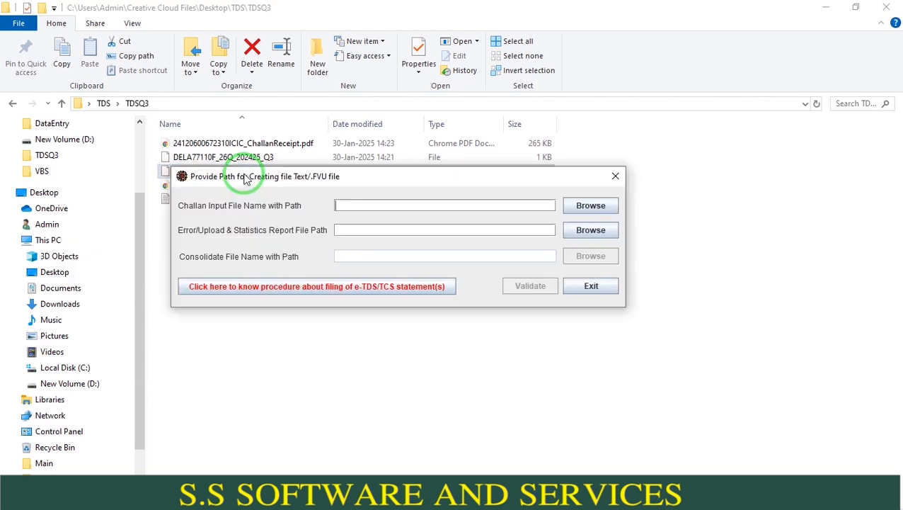
pyautogui.click(590, 206)
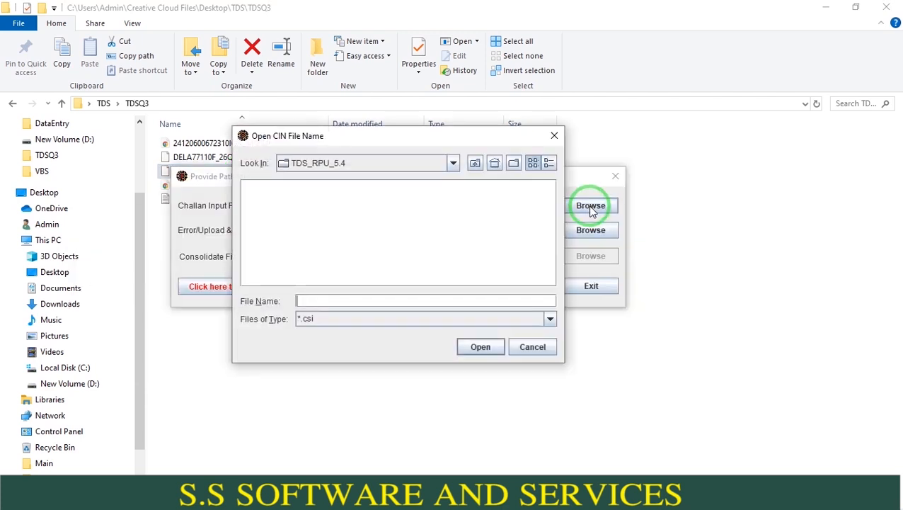
pyautogui.click(401, 164)
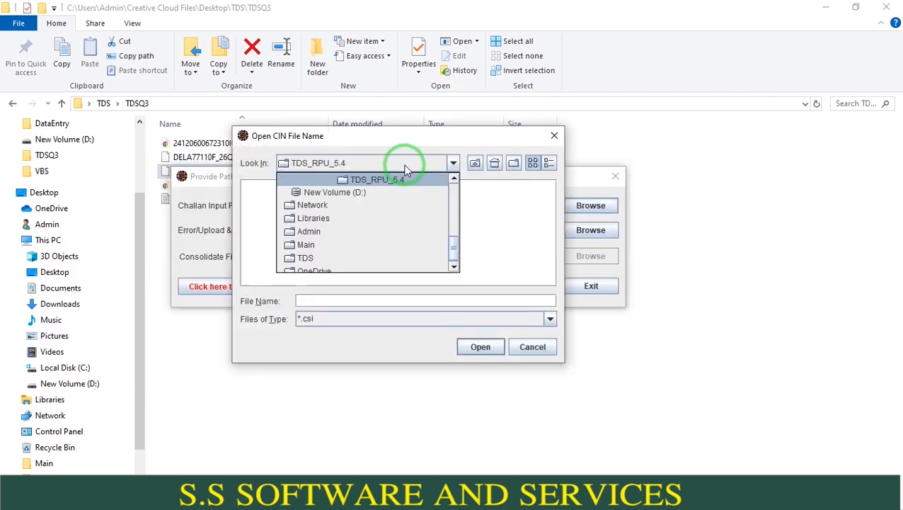
pyautogui.click(453, 191)
pyautogui.click(345, 231)
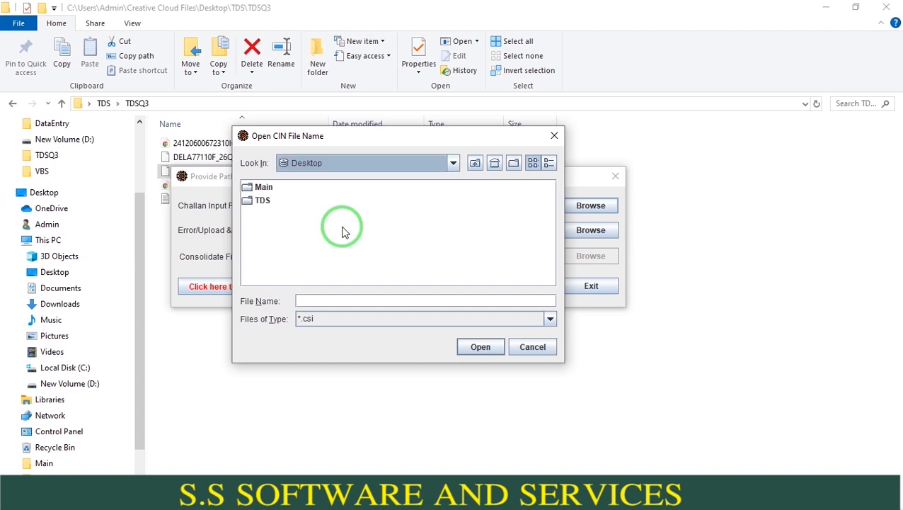
pyautogui.click(257, 201)
pyautogui.doubleClick(256, 202)
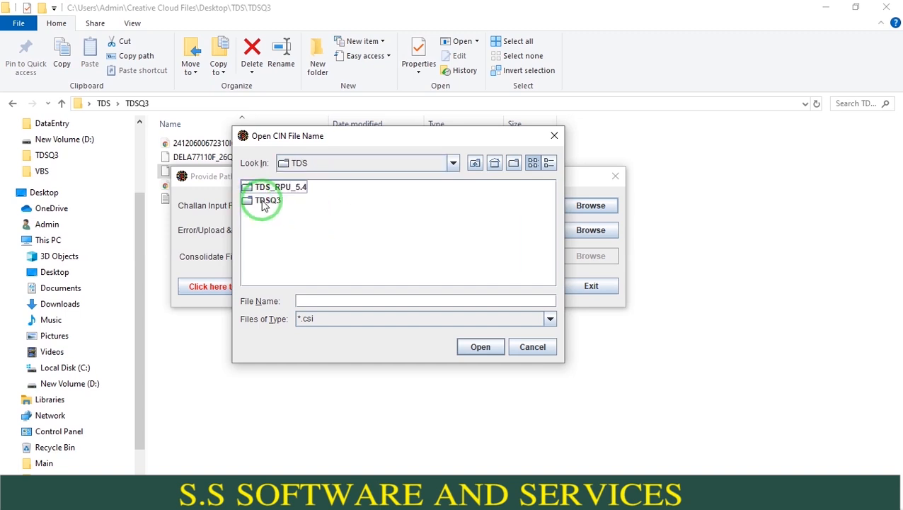
pyautogui.click(257, 200)
pyautogui.doubleClick(257, 201)
pyautogui.doubleClick(276, 193)
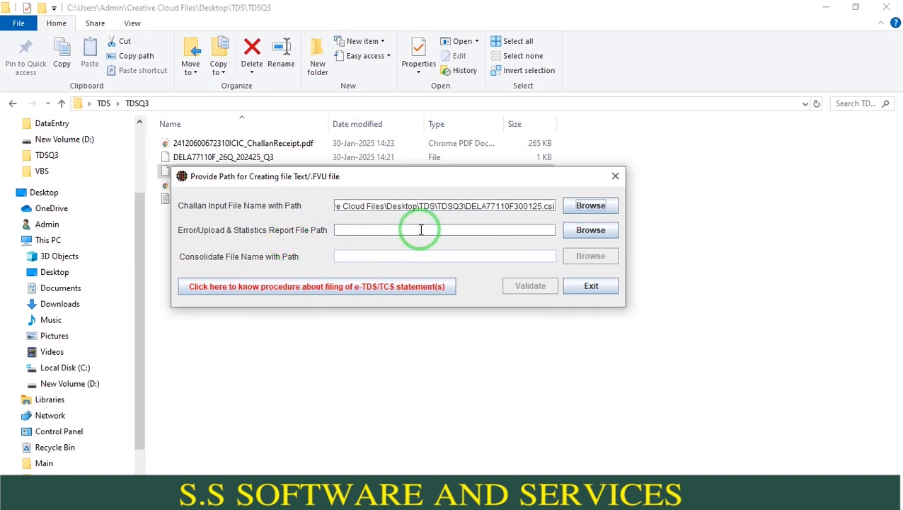
# - Set the error/upload and statistics report path to the file name 26QRQ3 in Desktop\TDS\TDSQ3
pyautogui.click(613, 238)
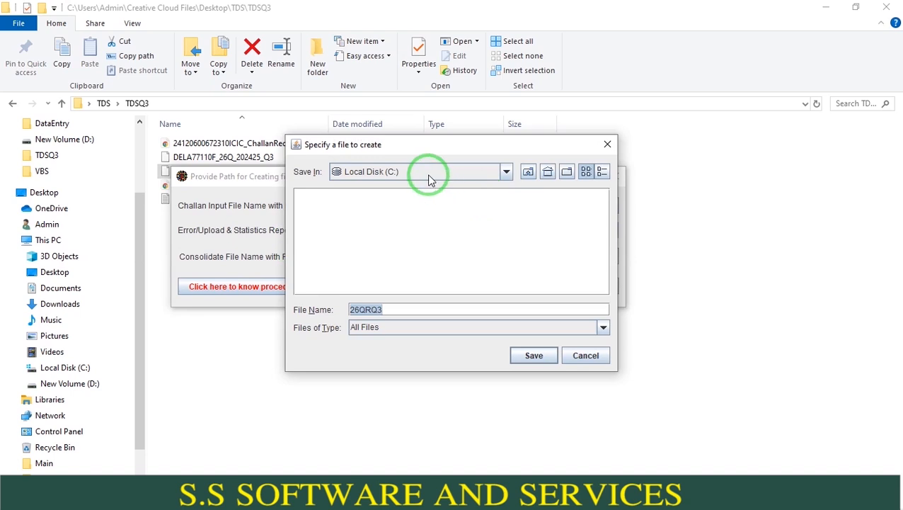
pyautogui.click(484, 175)
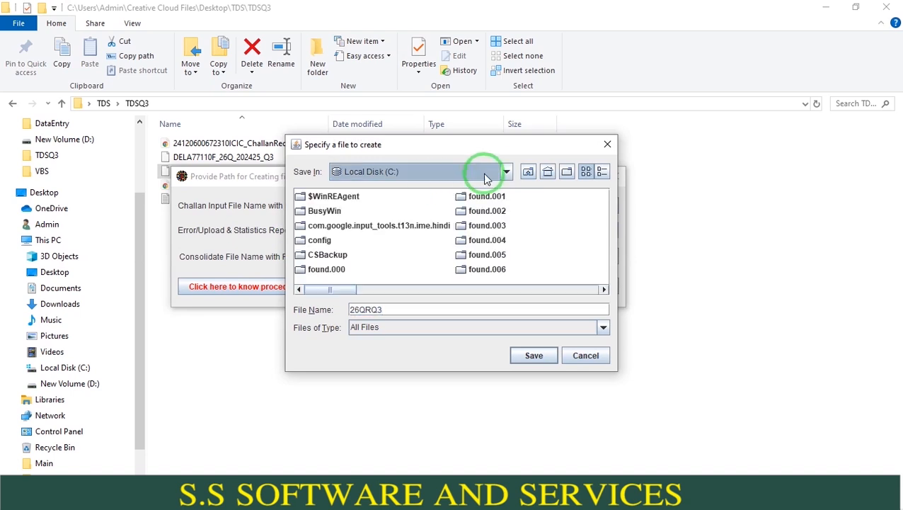
pyautogui.click(505, 174)
pyautogui.scroll(3, 504, 197)
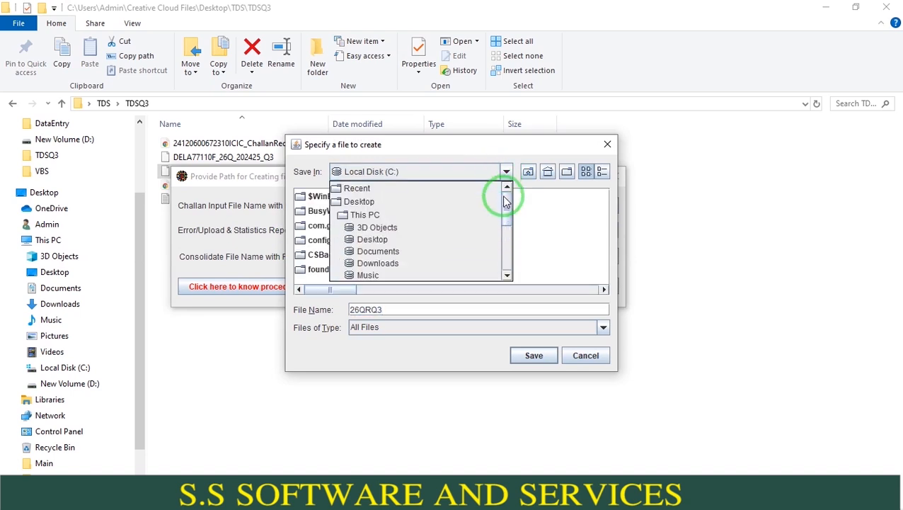
pyautogui.click(375, 238)
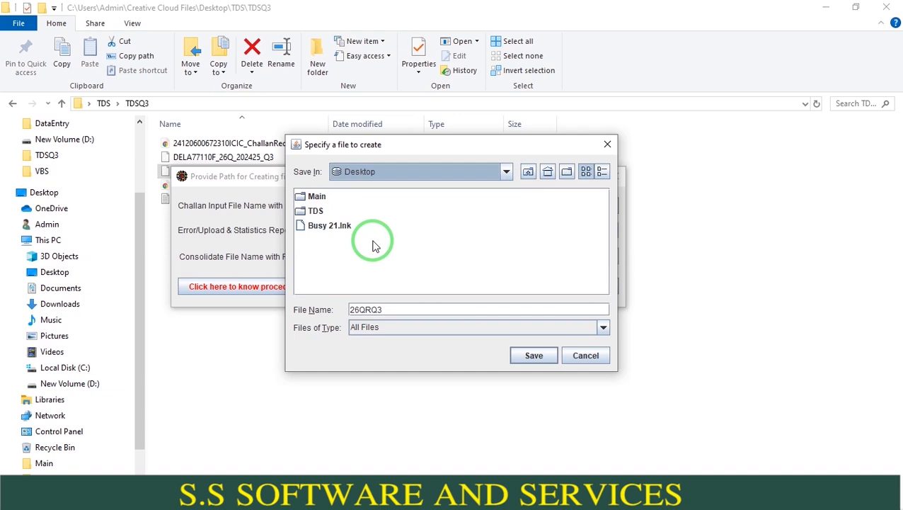
pyautogui.click(316, 214)
pyautogui.doubleClick(317, 212)
pyautogui.doubleClick(313, 210)
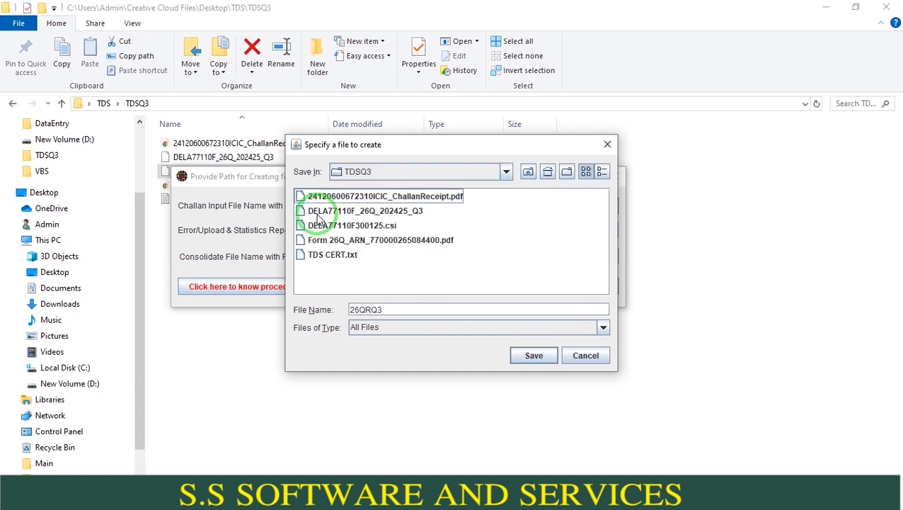
pyautogui.click(418, 310)
pyautogui.click(534, 355)
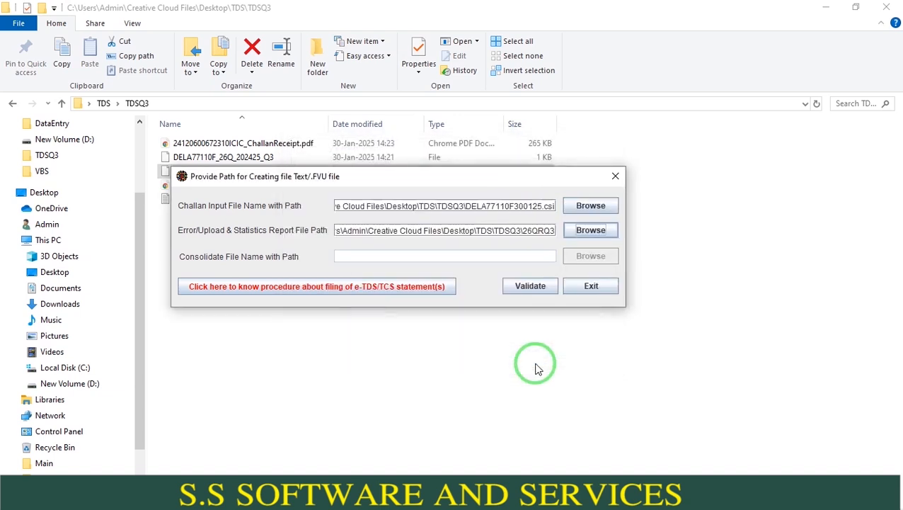
# - Validate the return file, acknowledge the messages and decline the feedback request
pyautogui.click(524, 290)
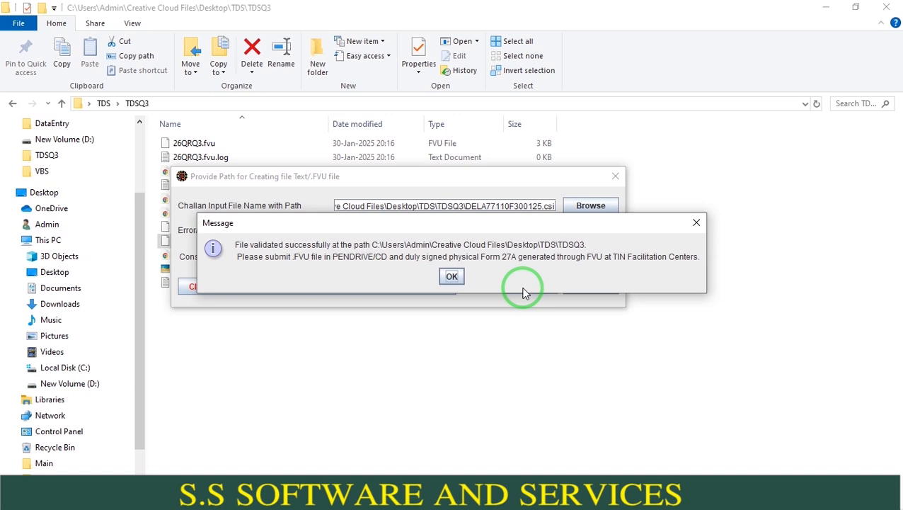
pyautogui.click(452, 276)
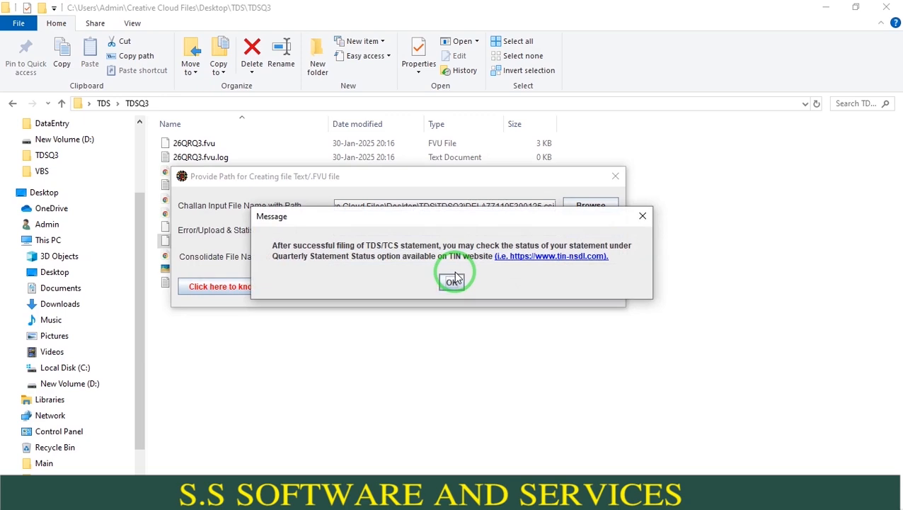
pyautogui.click(455, 277)
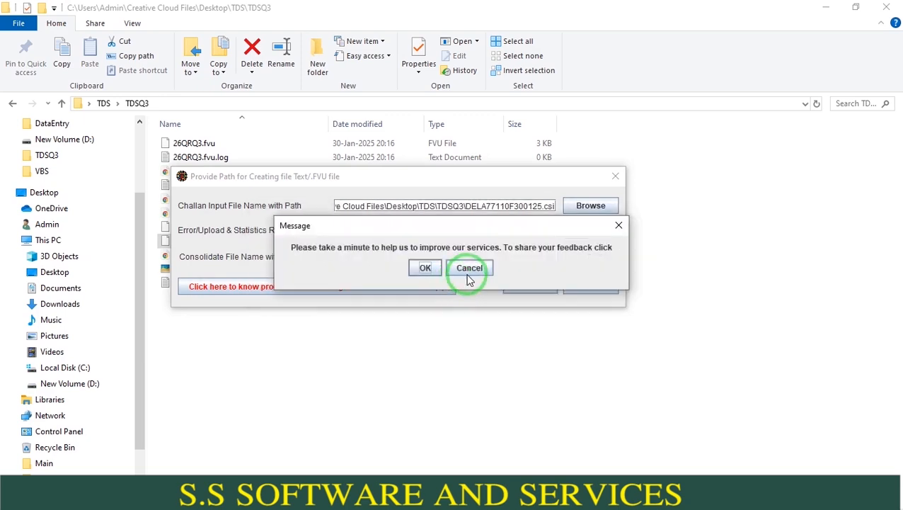
pyautogui.click(467, 273)
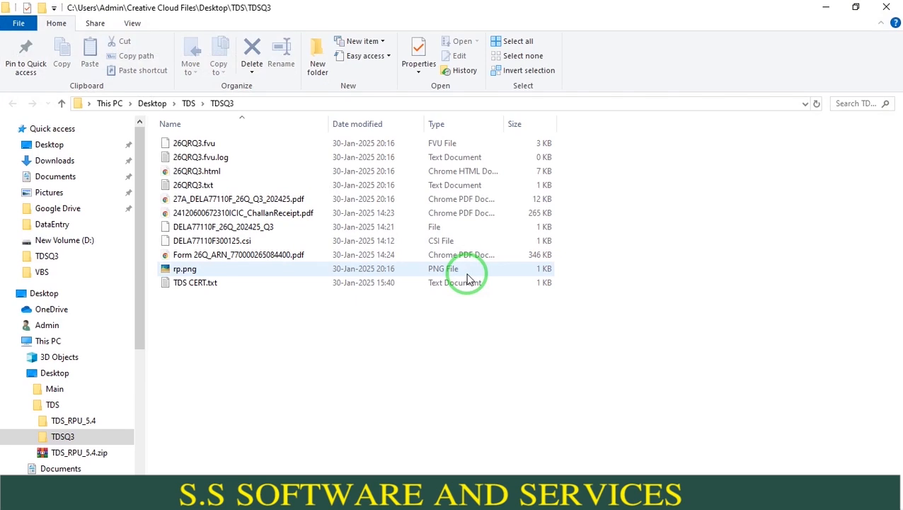
# - Open the Form 27A PDF in the TDSQ3 folder and check the amounts paid, deducted and deposited in its control totals
pyautogui.click(360, 202)
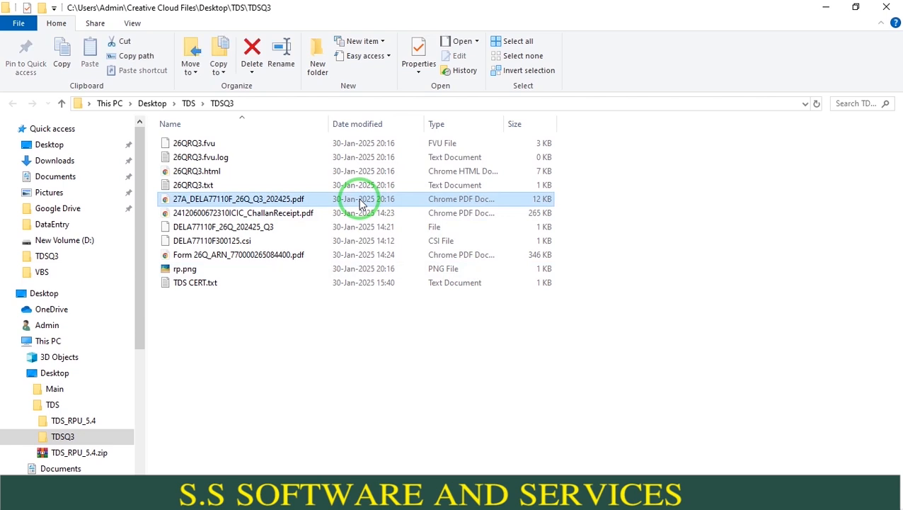
pyautogui.doubleClick(359, 201)
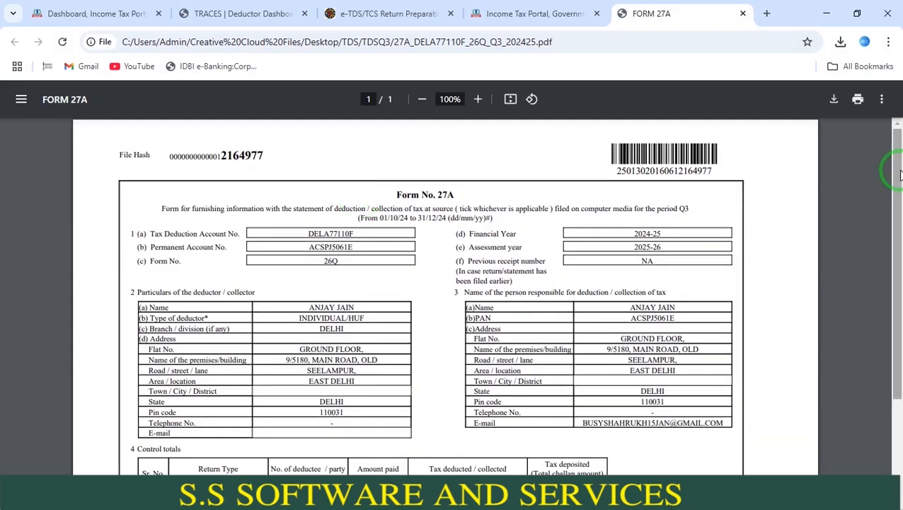
pyautogui.moveTo(900, 174); pyautogui.dragTo(891, 348)
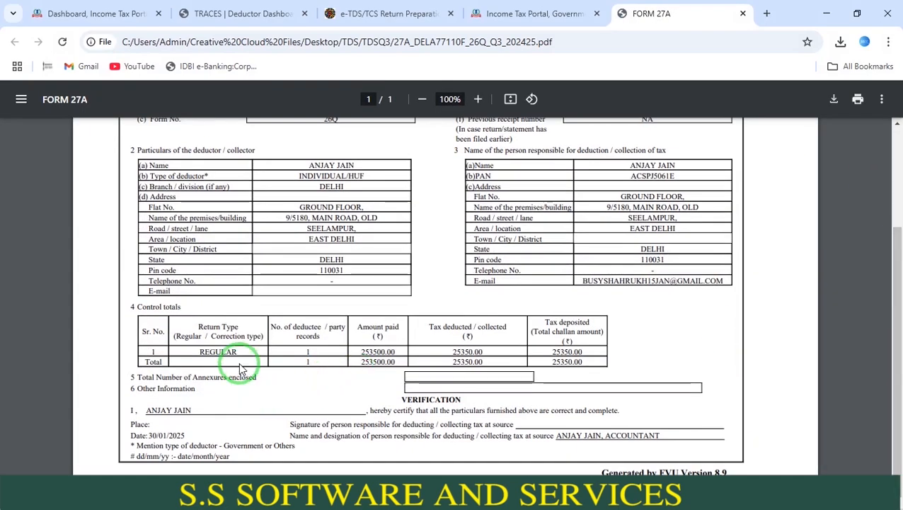
pyautogui.moveTo(304, 351); pyautogui.dragTo(383, 351)
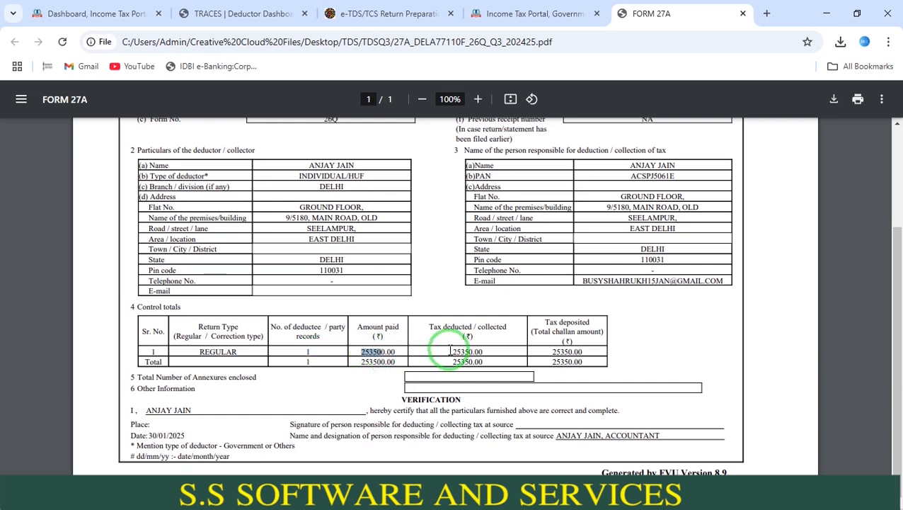
pyautogui.moveTo(451, 351); pyautogui.dragTo(485, 351)
pyautogui.moveTo(552, 351); pyautogui.dragTo(596, 351)
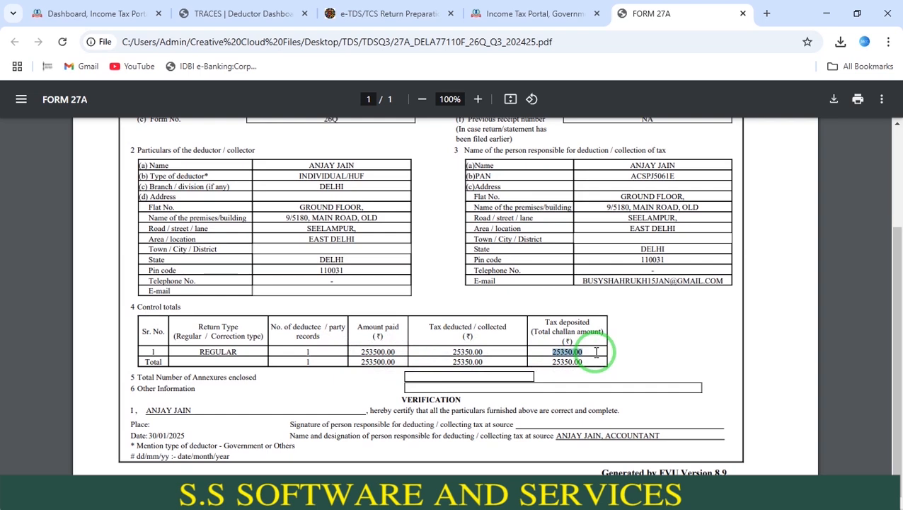
# - Return to the TDSQ3 folder and compress 26QRQ3.fvu into a ZIP archive
pyautogui.hotkey('alt', 'Tab')
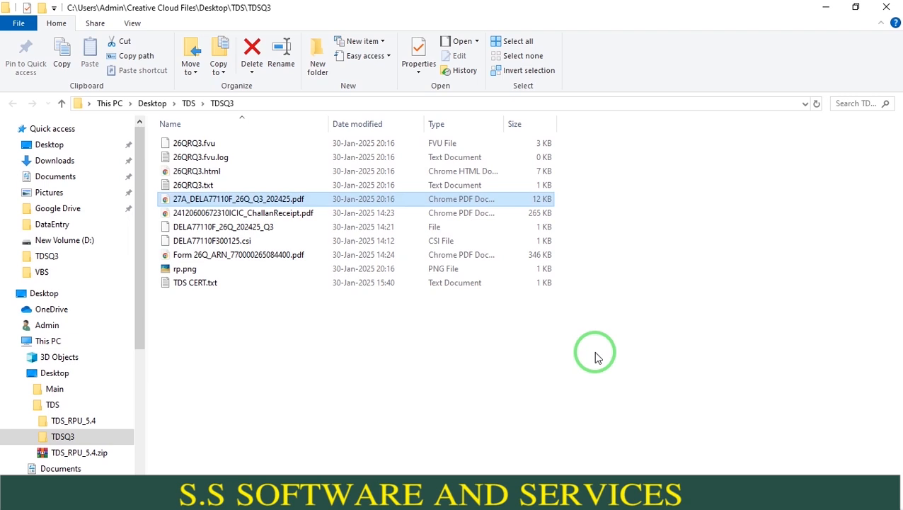
pyautogui.click(453, 145)
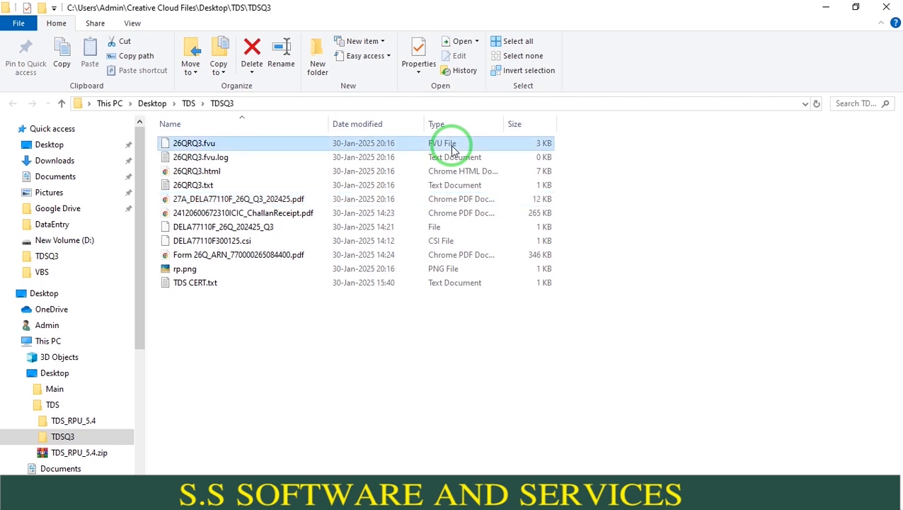
pyautogui.moveTo(453, 149); pyautogui.dragTo(267, 140)
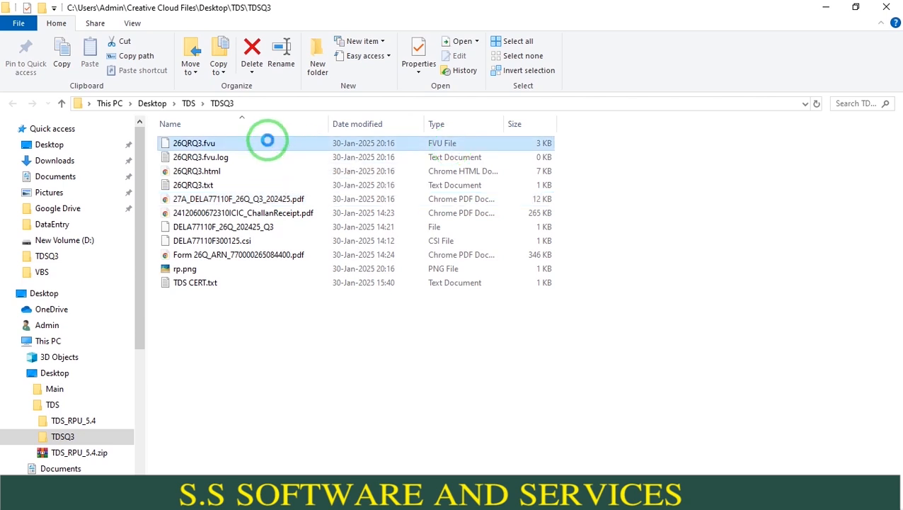
pyautogui.rightClick(268, 142)
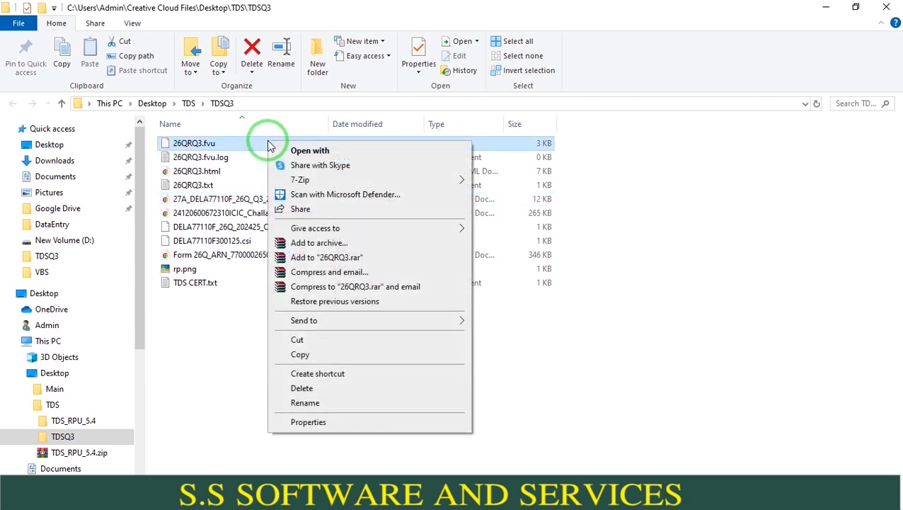
pyautogui.click(305, 242)
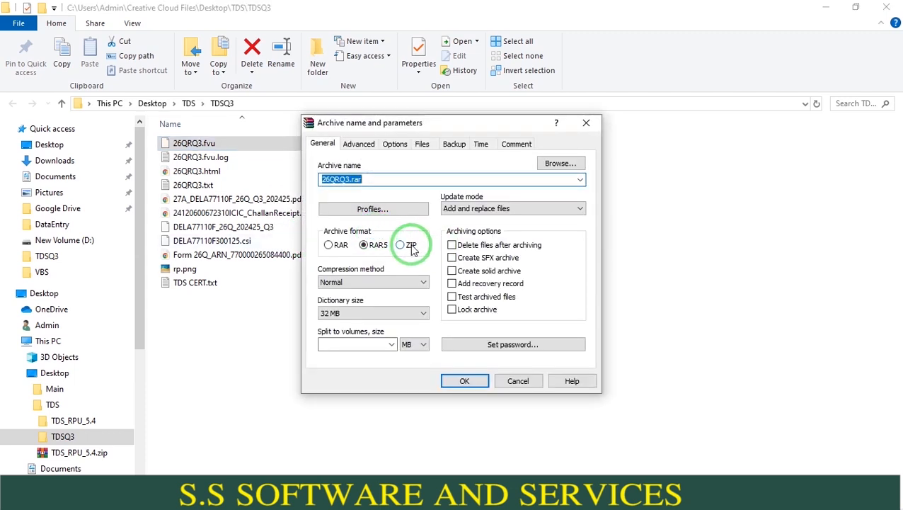
pyautogui.click(411, 246)
pyautogui.click(477, 384)
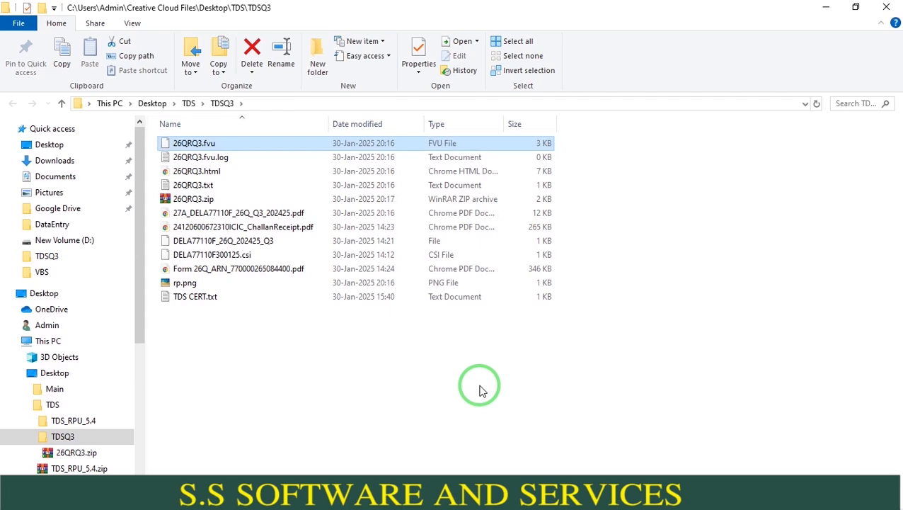
# - Switch to the e-Filing portal in the browser and open the page for filing income tax forms
pyautogui.hotkey('alt', 'Tab')
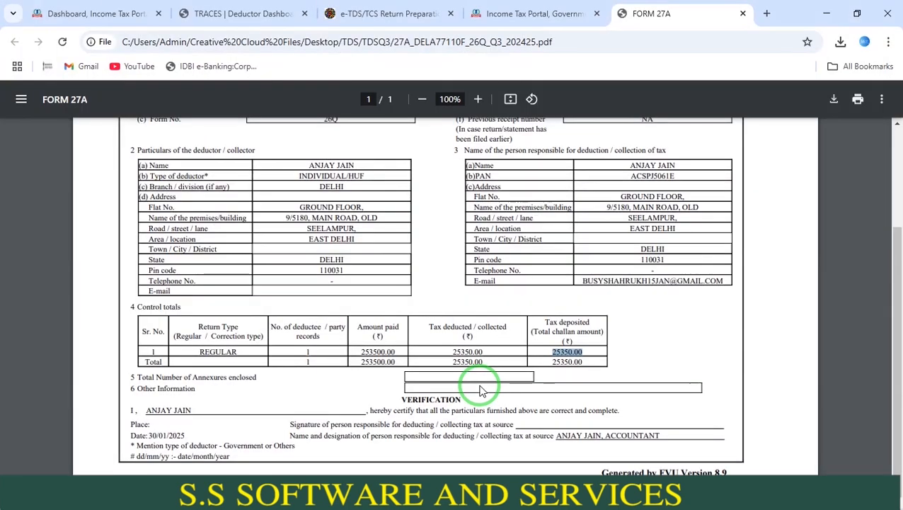
pyautogui.click(92, 14)
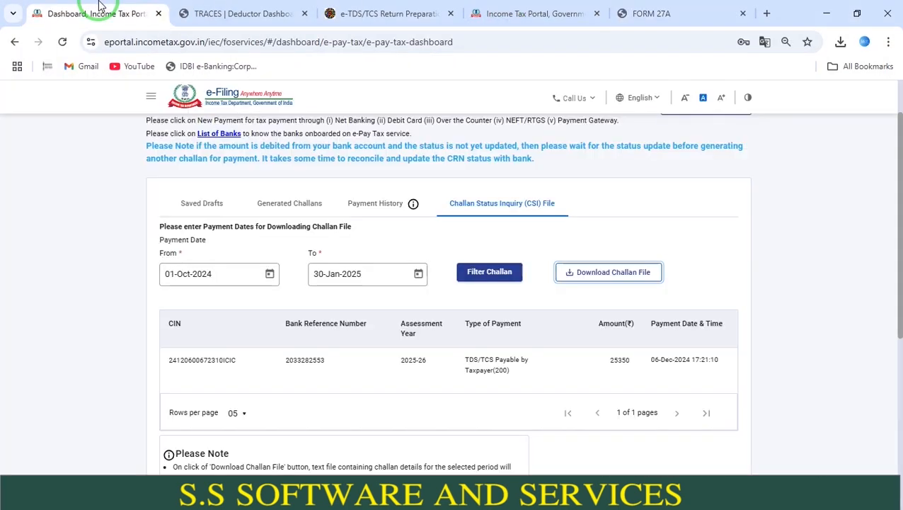
pyautogui.click(900, 92)
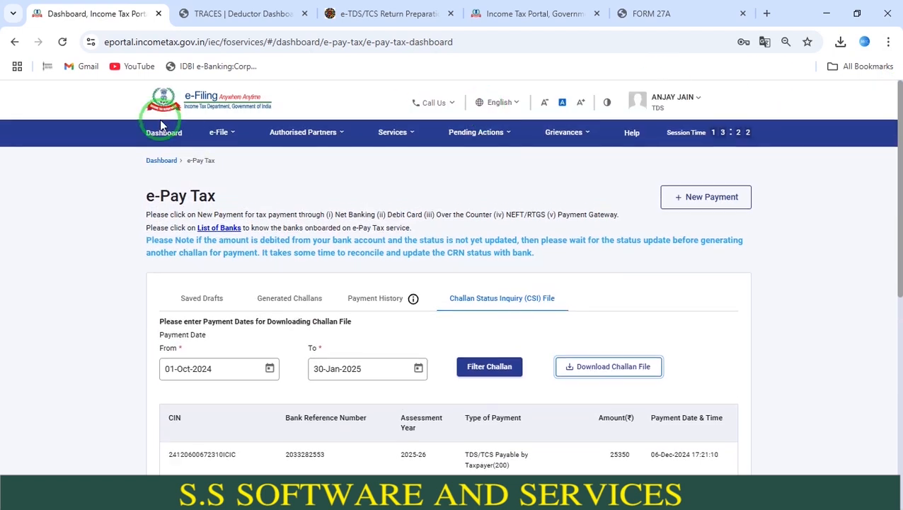
pyautogui.click(222, 134)
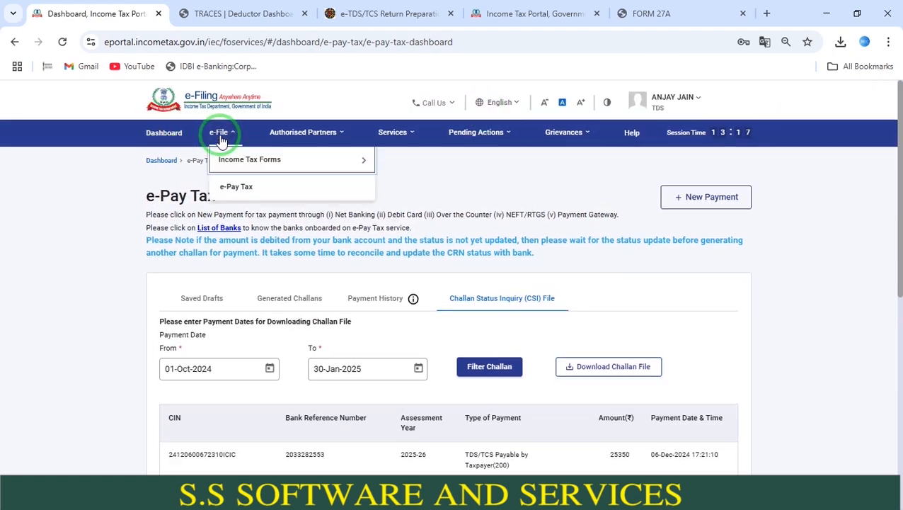
pyautogui.moveTo(226, 157)
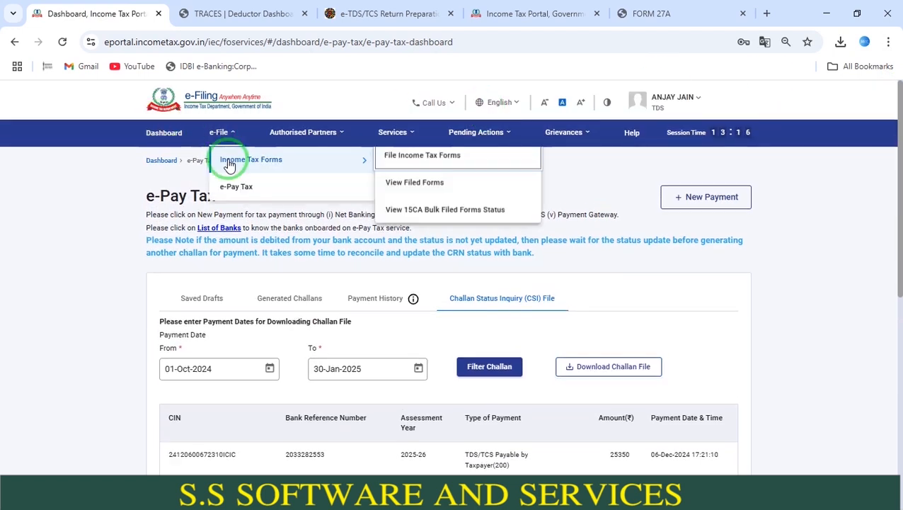
pyautogui.click(386, 160)
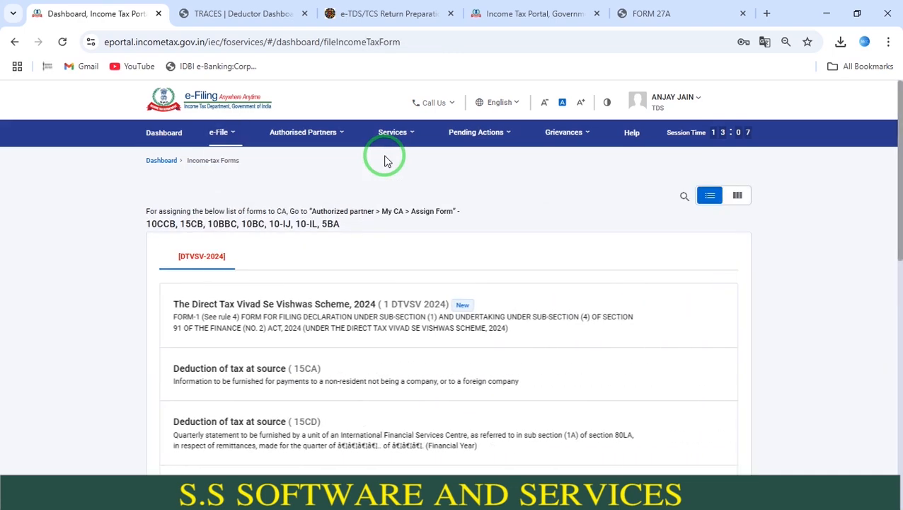
# - Find the quarterly TDS/TCS return (Form TDS) on the second page of forms and start filing it
pyautogui.moveTo(895, 177); pyautogui.dragTo(900, 403)
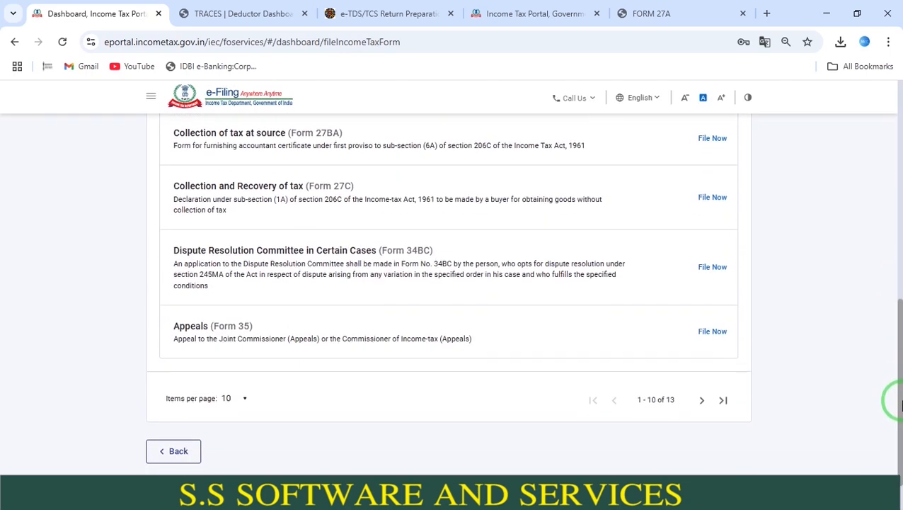
pyautogui.click(703, 400)
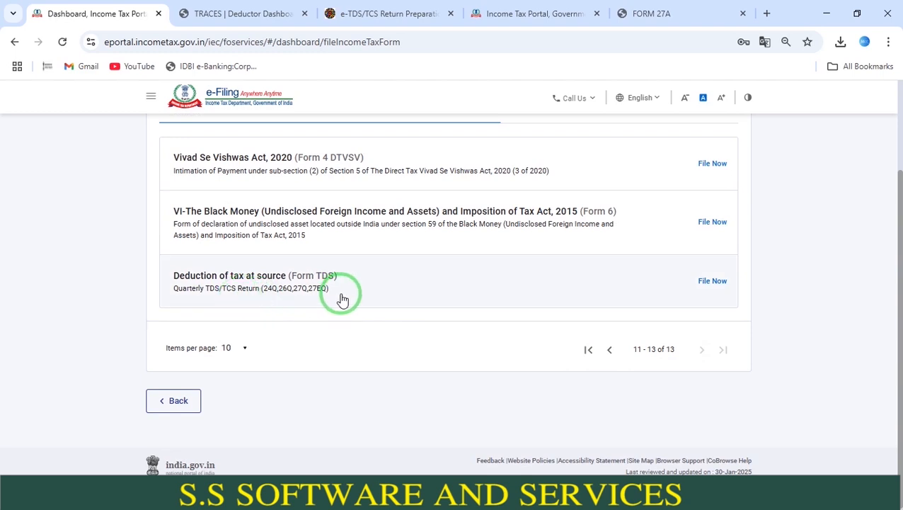
pyautogui.click(719, 281)
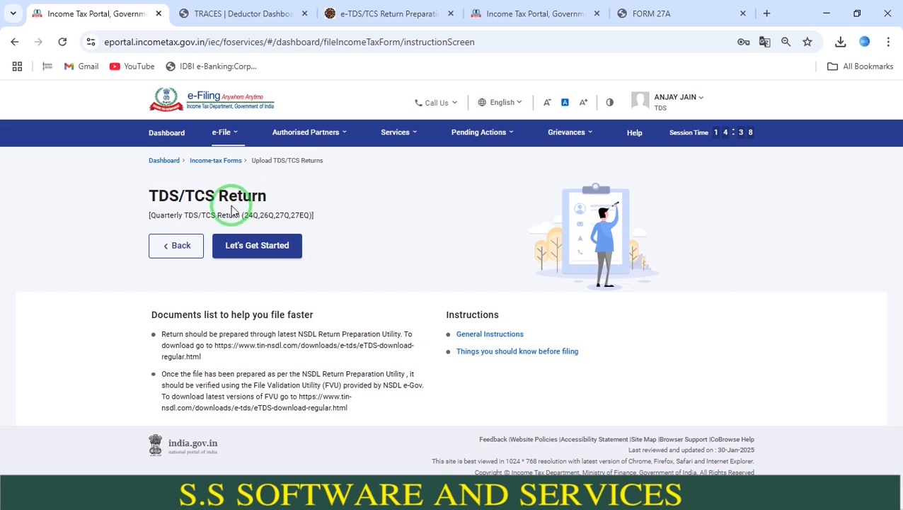
pyautogui.click(257, 248)
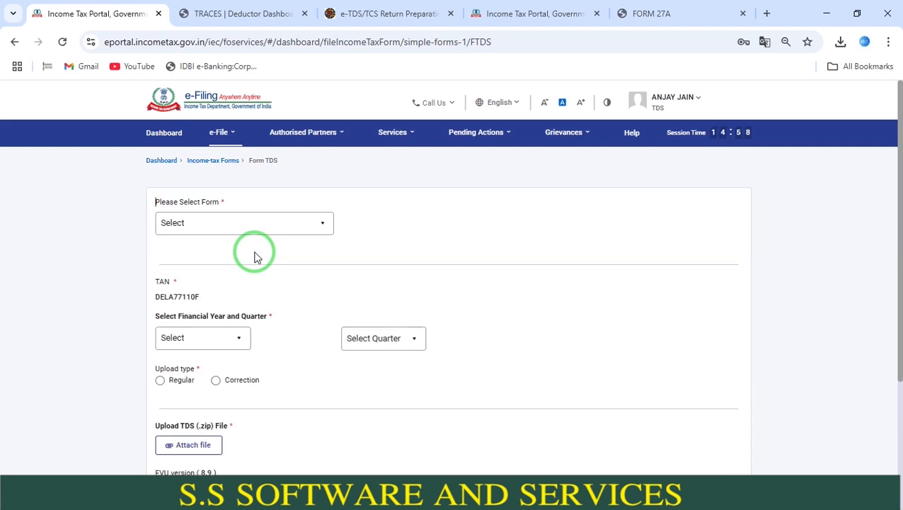
# - Set the return details to form 26Q (Other than salary), financial year 2024-25, quarter Q3 and upload type Regular
pyautogui.click(265, 237)
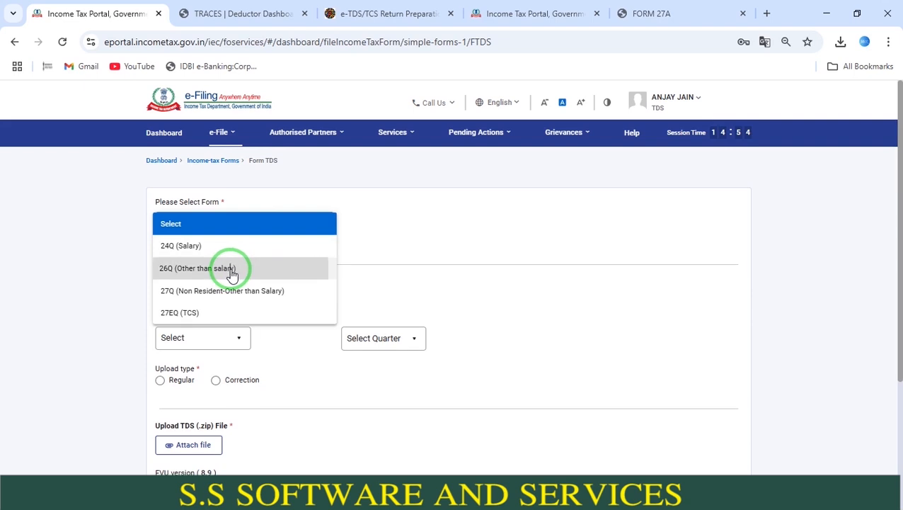
pyautogui.click(233, 272)
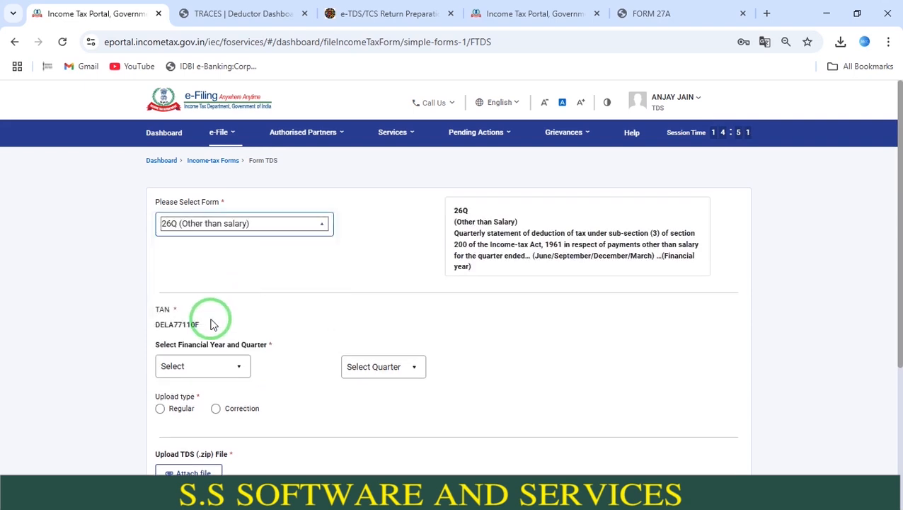
pyautogui.click(199, 367)
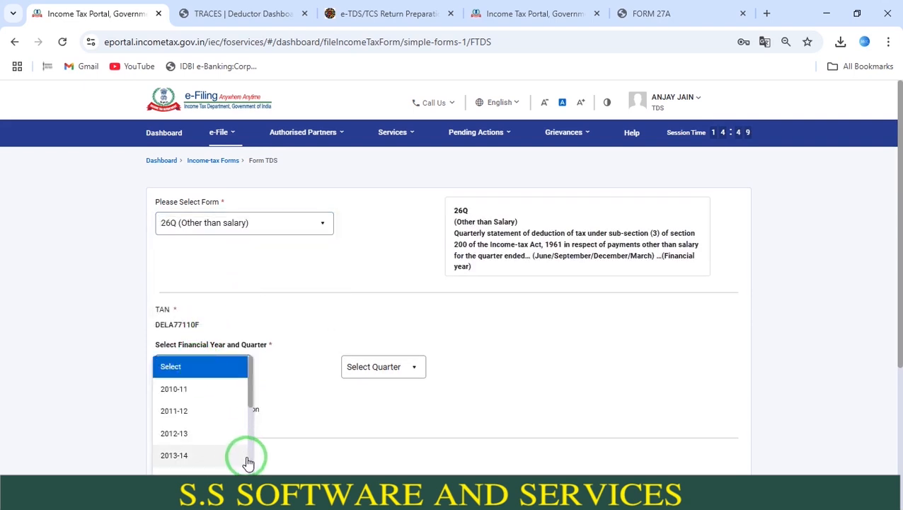
pyautogui.scroll(-3, 252, 468)
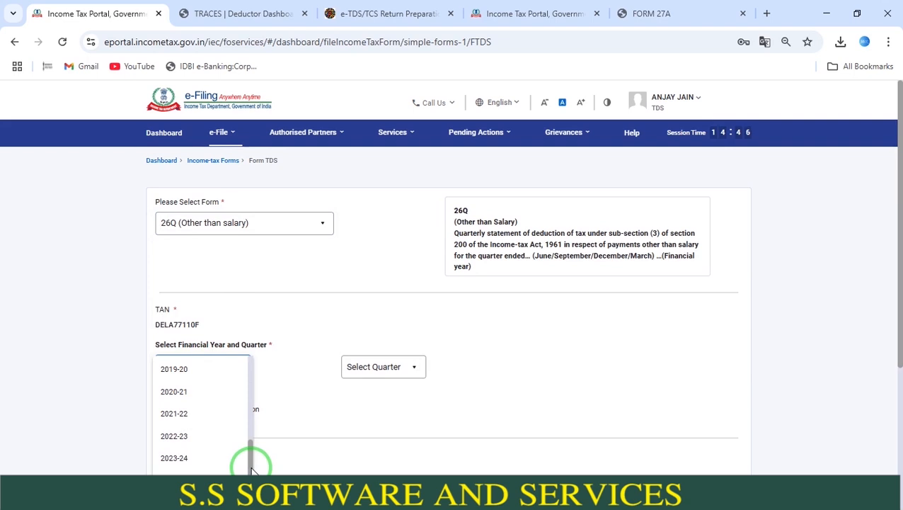
pyautogui.click(226, 473)
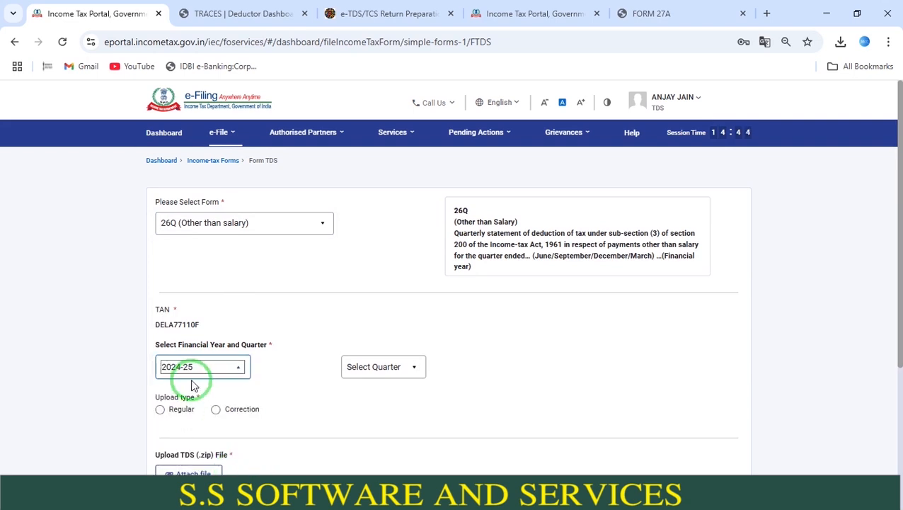
pyautogui.click(350, 366)
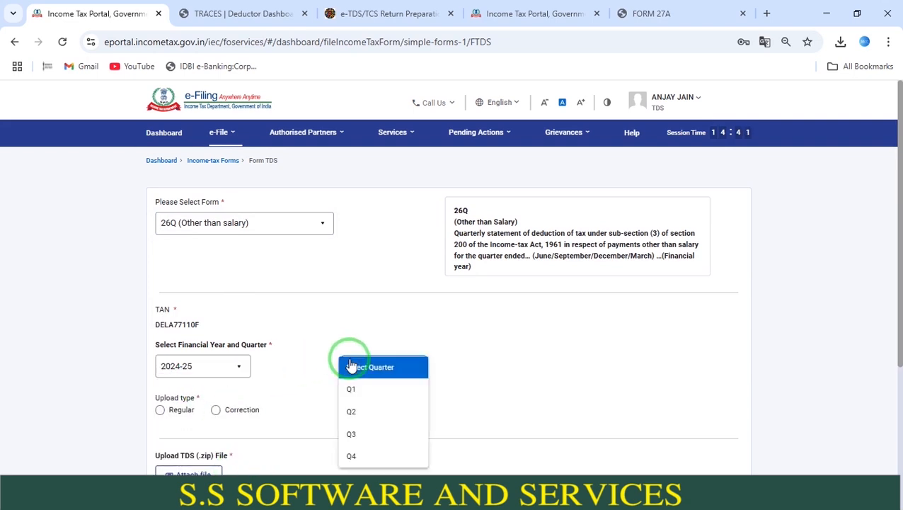
pyautogui.click(353, 429)
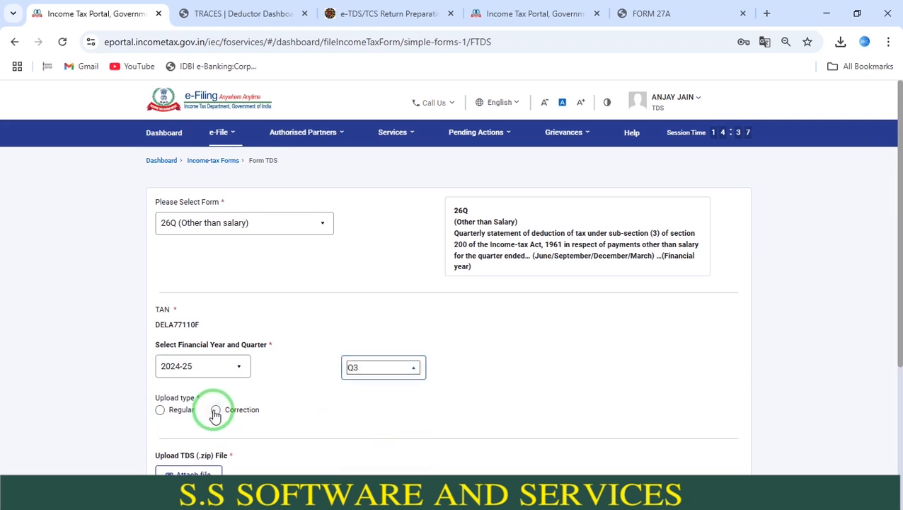
pyautogui.click(172, 416)
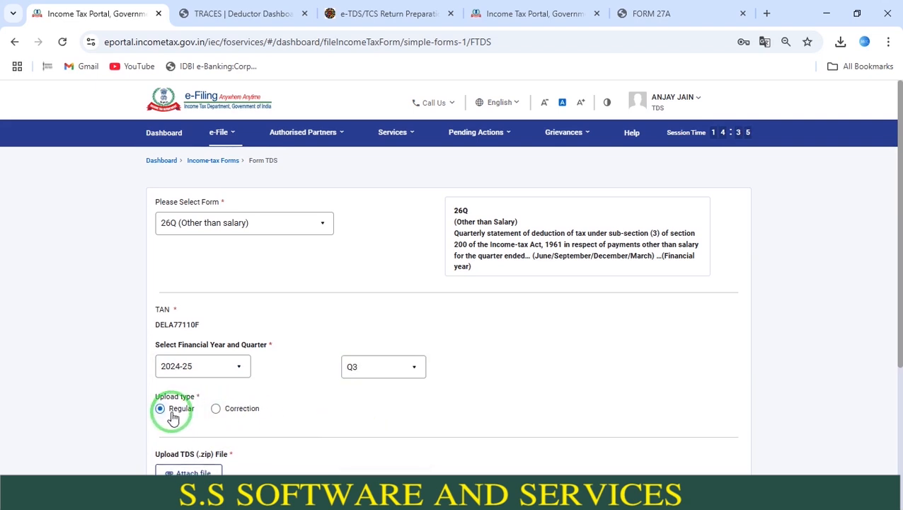
# - Attach 26QRQ3.zip from the TDSQ3 folder inside the desktop's TDS folder as the TDS file
pyautogui.scroll(-2, 886, 269)
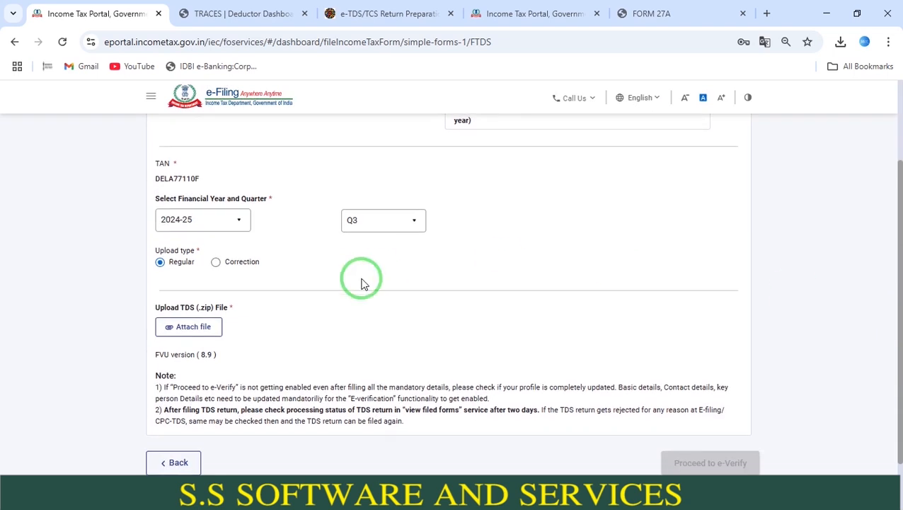
pyautogui.click(191, 329)
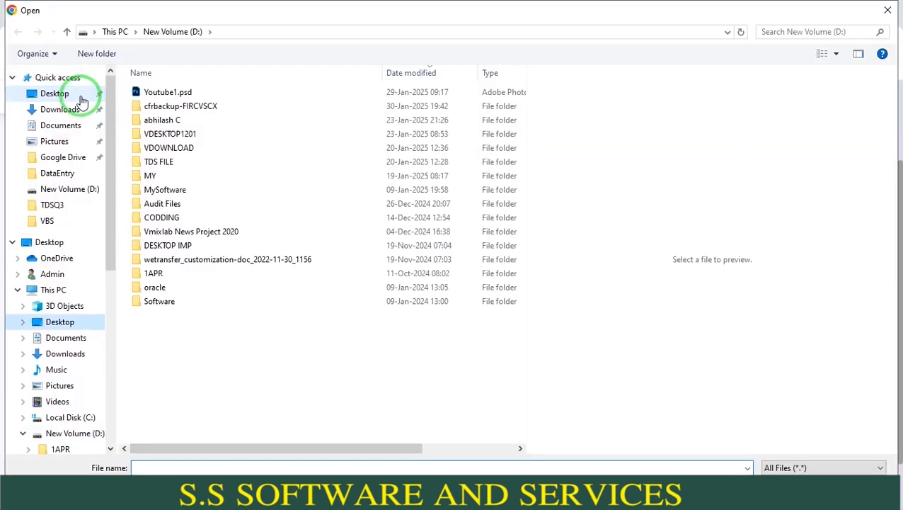
pyautogui.click(55, 92)
pyautogui.doubleClick(162, 115)
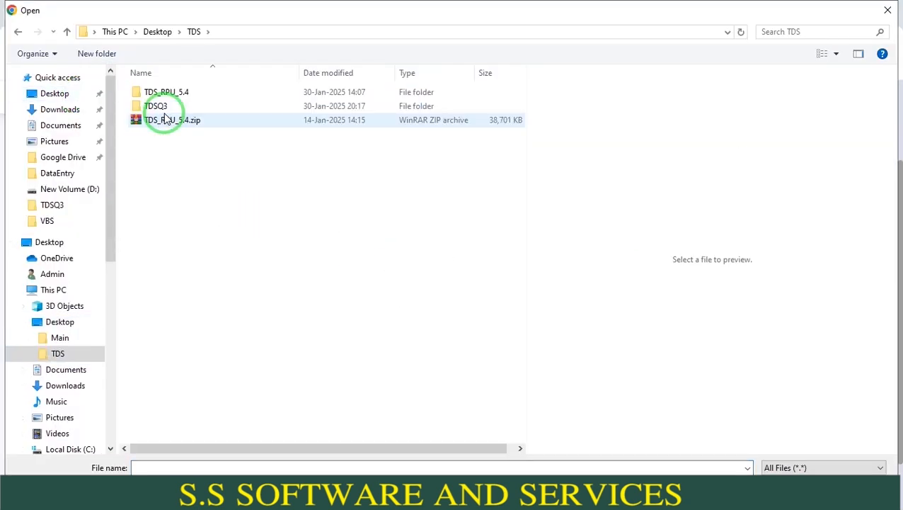
pyautogui.click(167, 110)
pyautogui.doubleClick(167, 112)
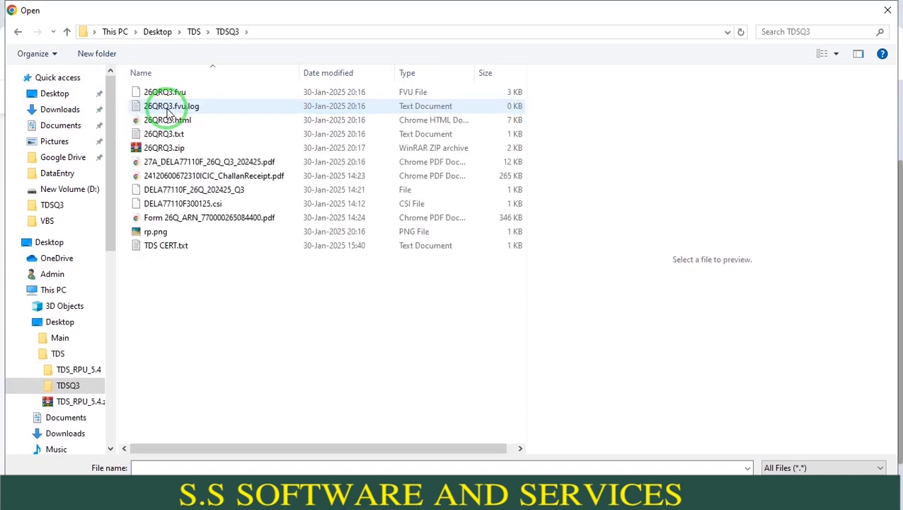
pyautogui.doubleClick(167, 148)
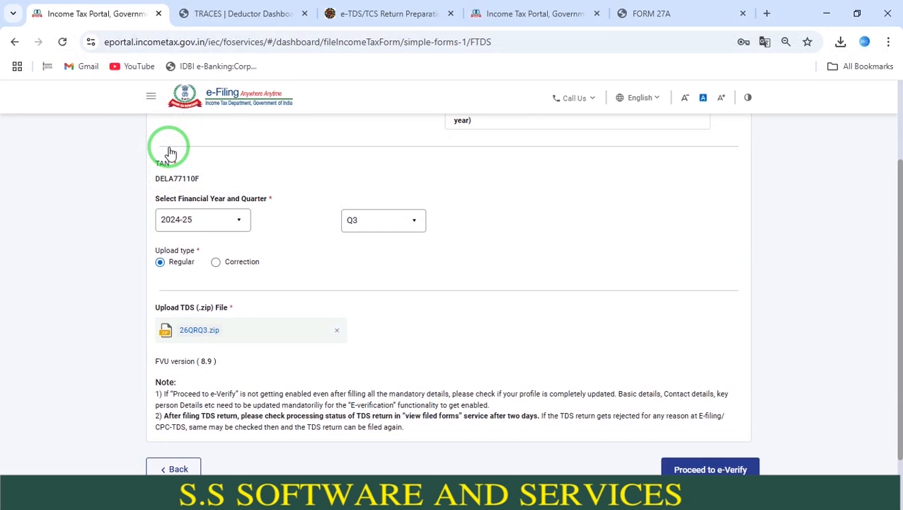
# - Proceed to e-verify the return and generate an OTP for the Aadhaar-registered mobile number, agreeing to validate the Aadhaar details
pyautogui.click(701, 469)
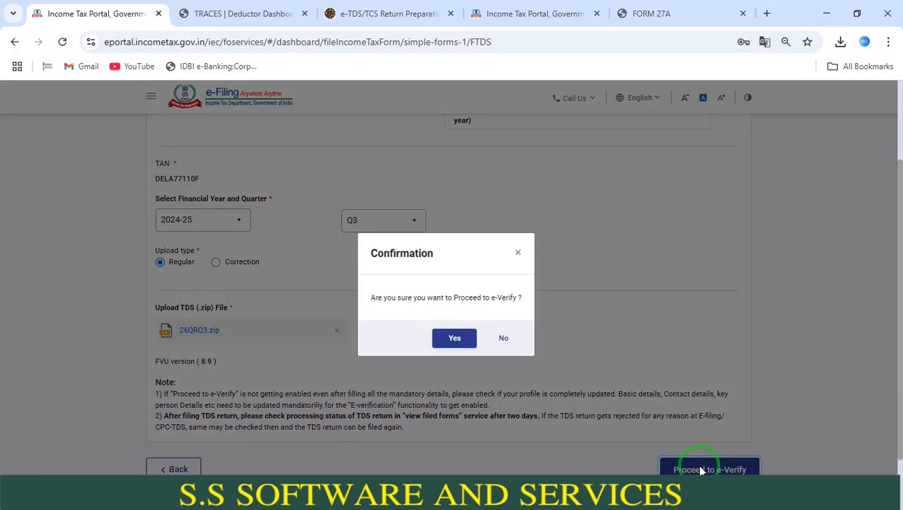
pyautogui.click(460, 337)
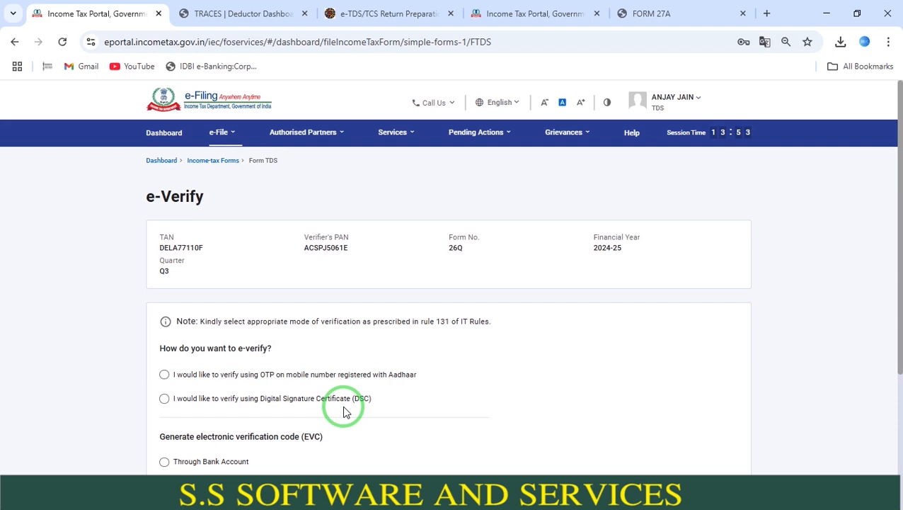
pyautogui.click(164, 374)
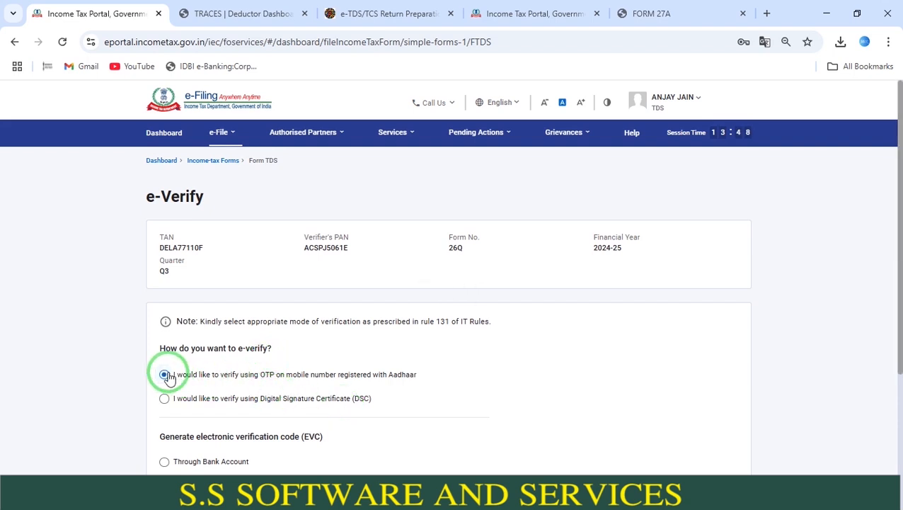
pyautogui.scroll(-3, 890, 432)
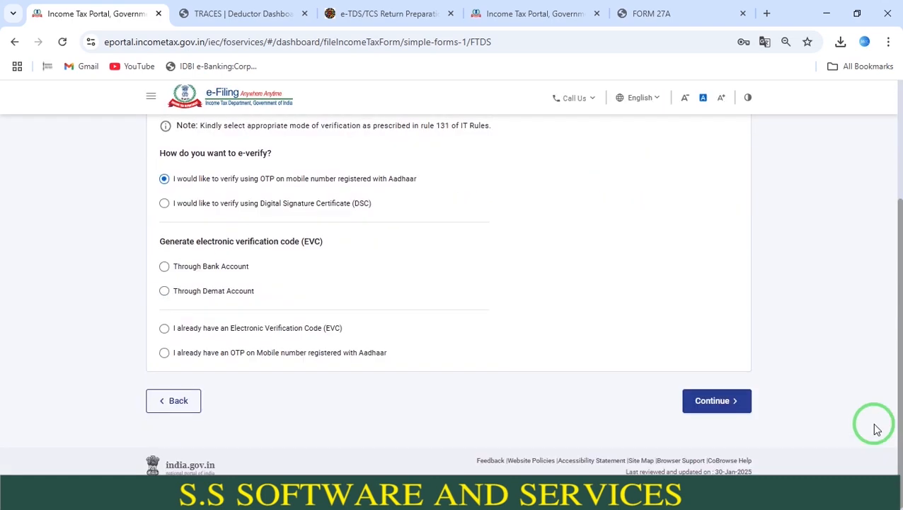
pyautogui.click(729, 406)
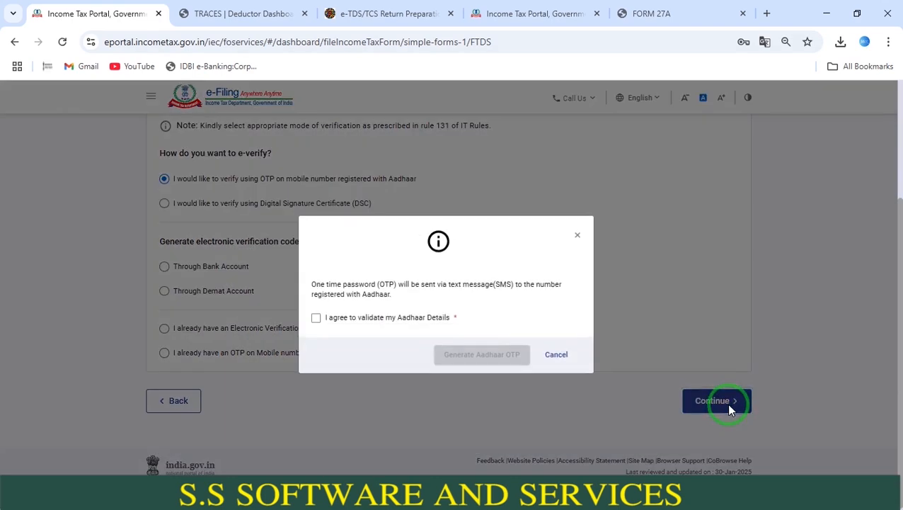
pyautogui.click(370, 323)
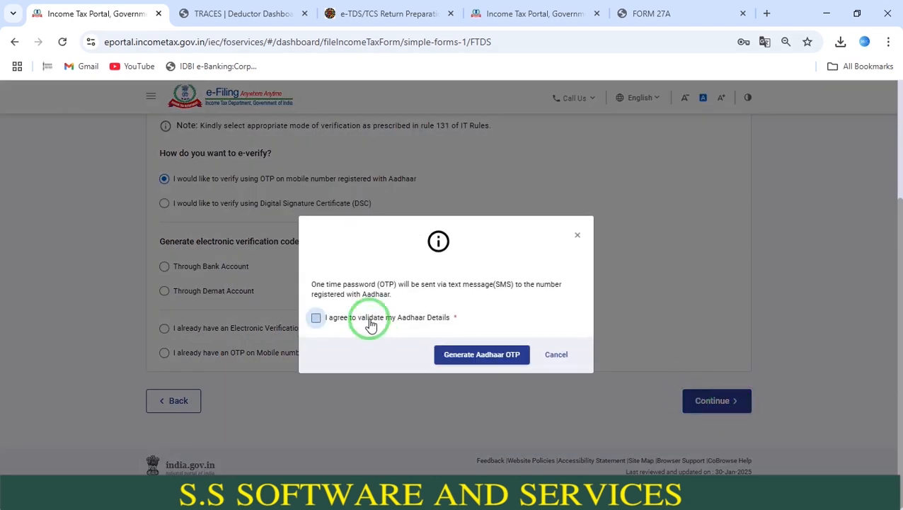
pyautogui.click(461, 357)
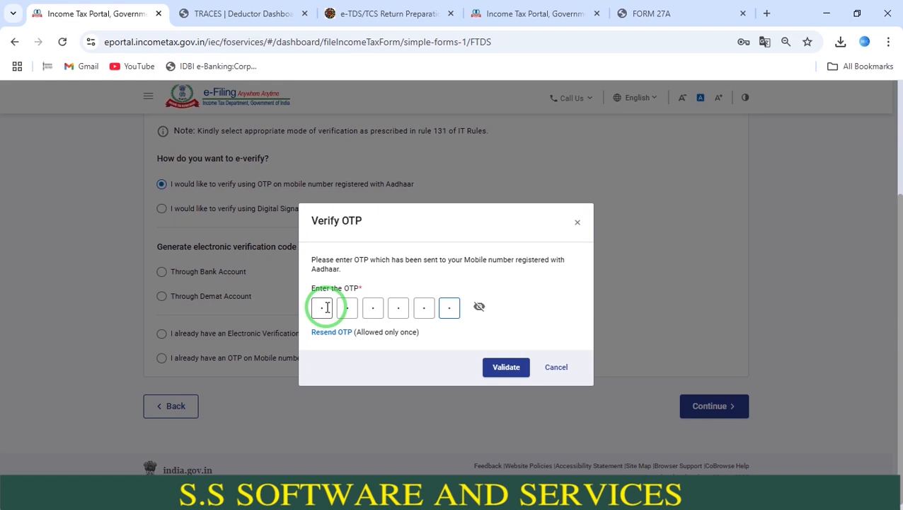
# - Enter and validate the Aadhaar OTP, and confirm submission of the TDS/TCS return
pyautogui.click(508, 366)
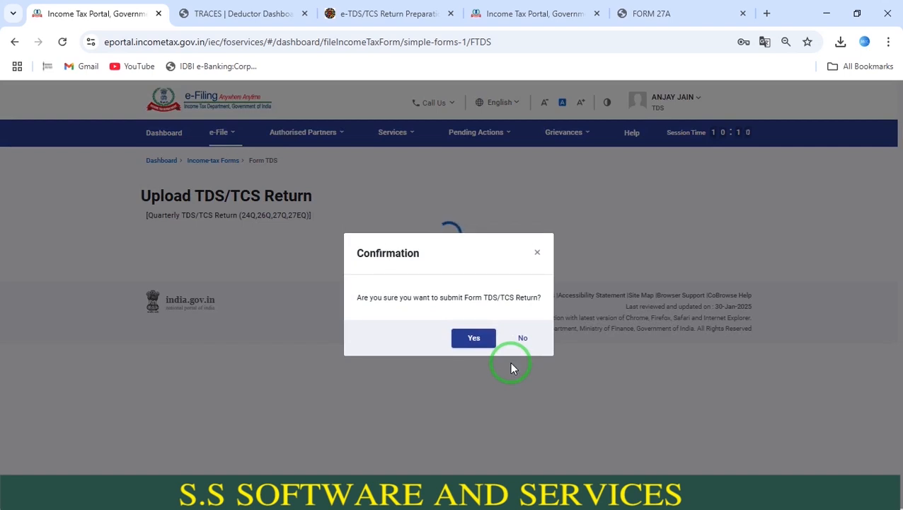
pyautogui.click(472, 342)
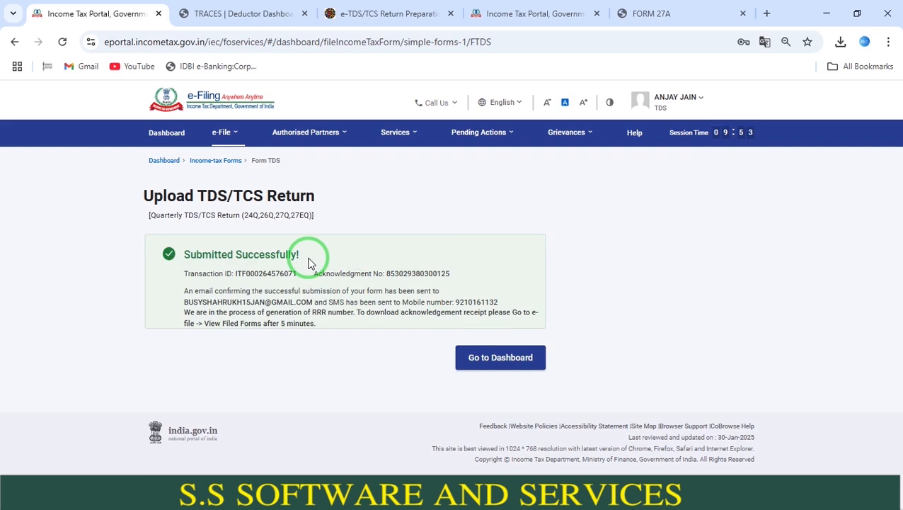
# - Open the filed forms list and view all Form 26Q filings to check the status of the Q3 2024-25 return
pyautogui.click(235, 133)
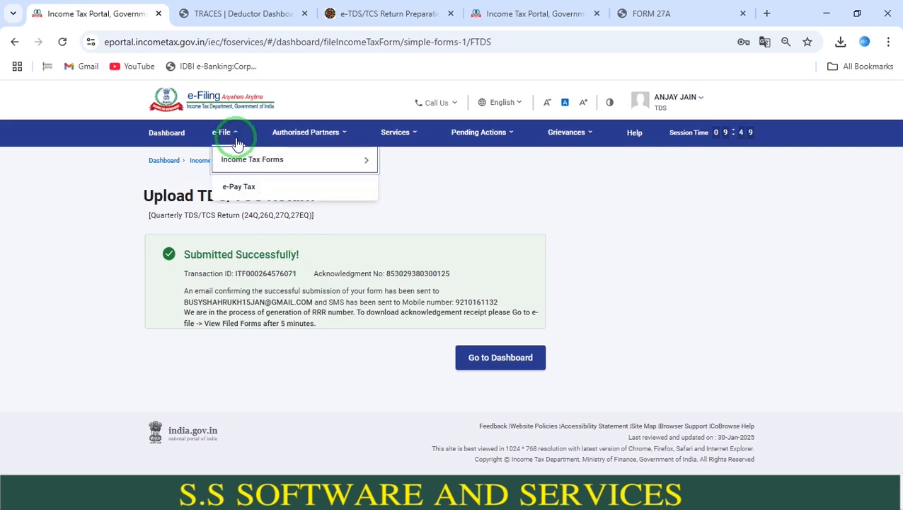
pyautogui.click(238, 161)
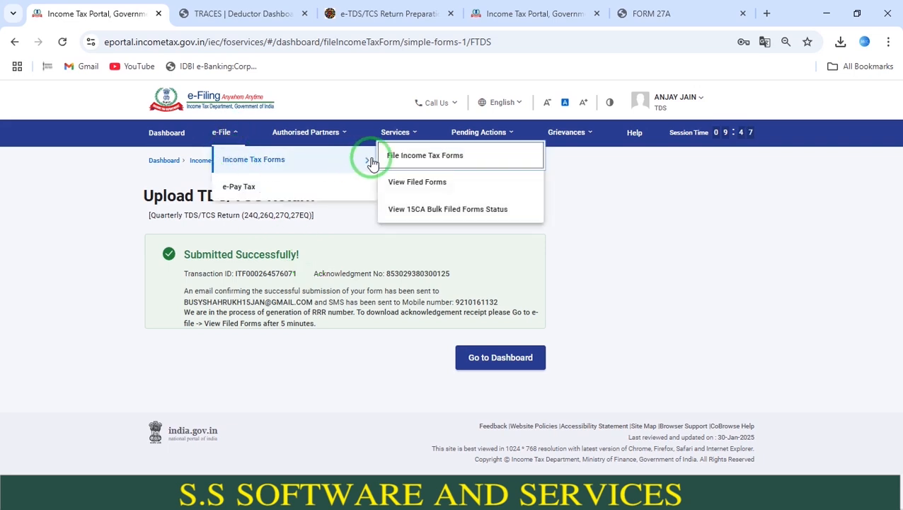
pyautogui.click(398, 183)
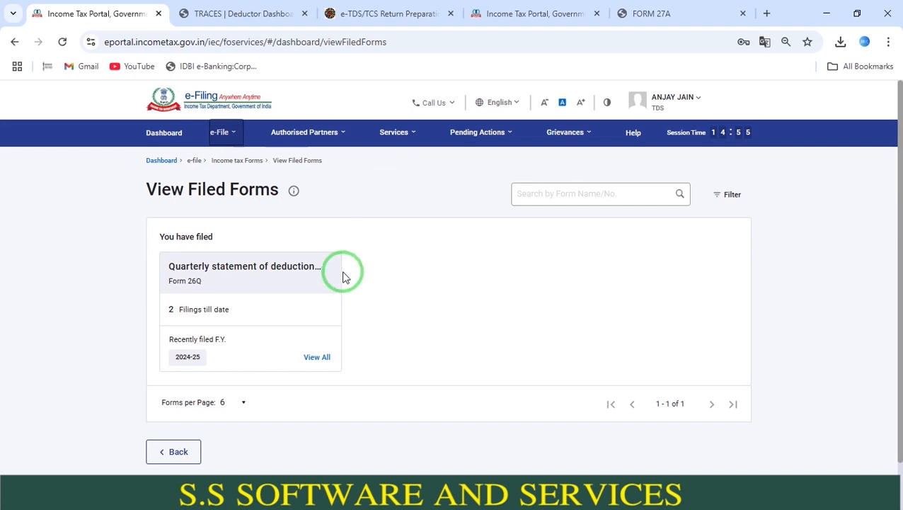
pyautogui.click(313, 359)
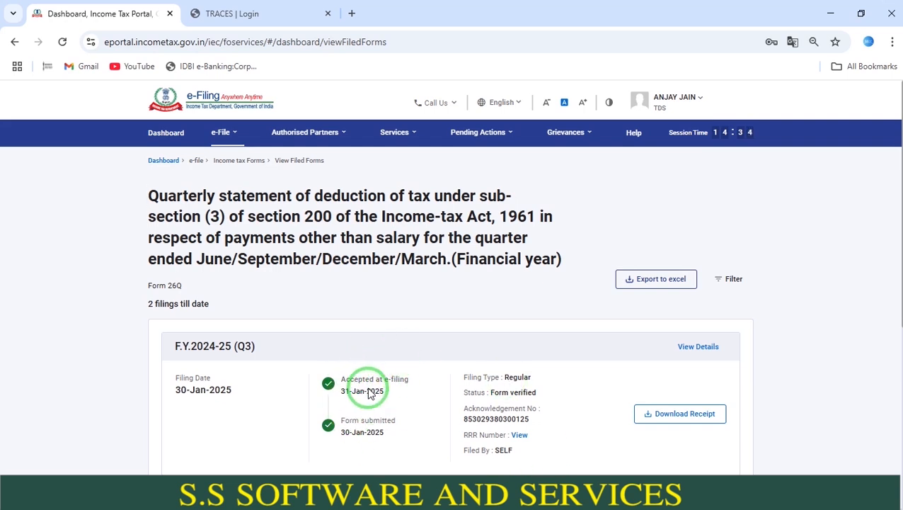
# - Switch to the TRACES site, complete the deductor's TAN in the login form and log in as deductor
pyautogui.click(321, 7)
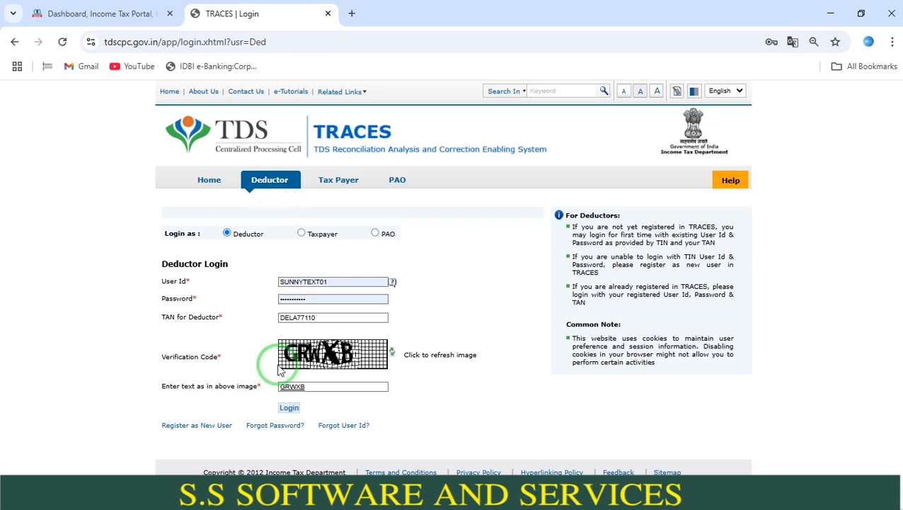
pyautogui.click(289, 408)
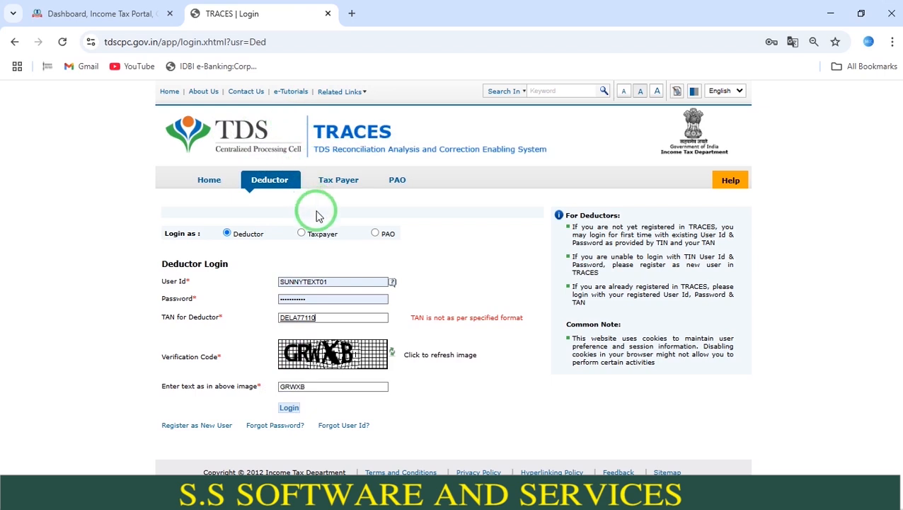
pyautogui.write('F')
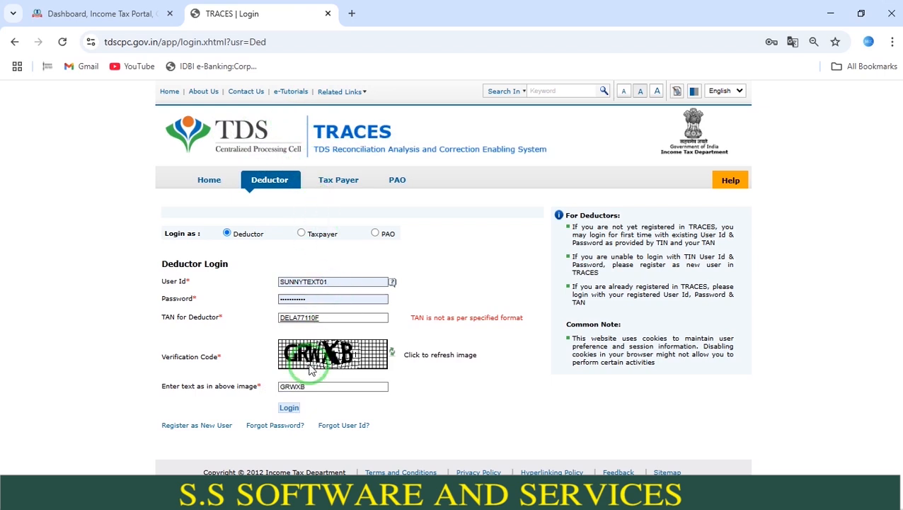
pyautogui.click(289, 408)
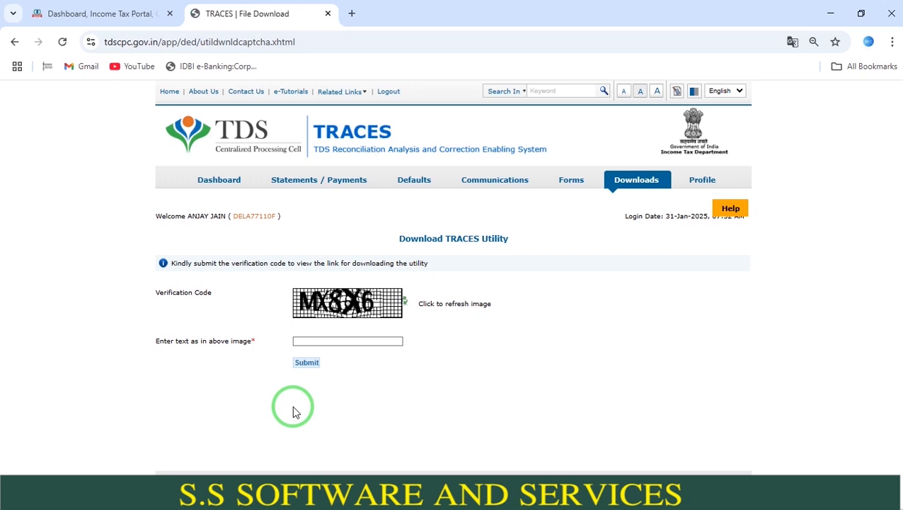
# - Enter the image verification code on the Download TRACES Utility page and submit it to open the download links
pyautogui.click(317, 341)
pyautogui.write('MX8X6')
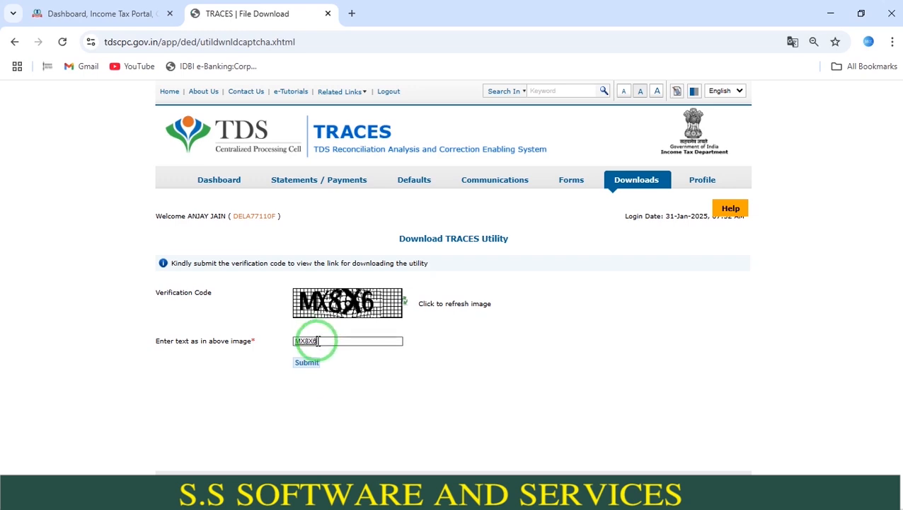
pyautogui.click(306, 362)
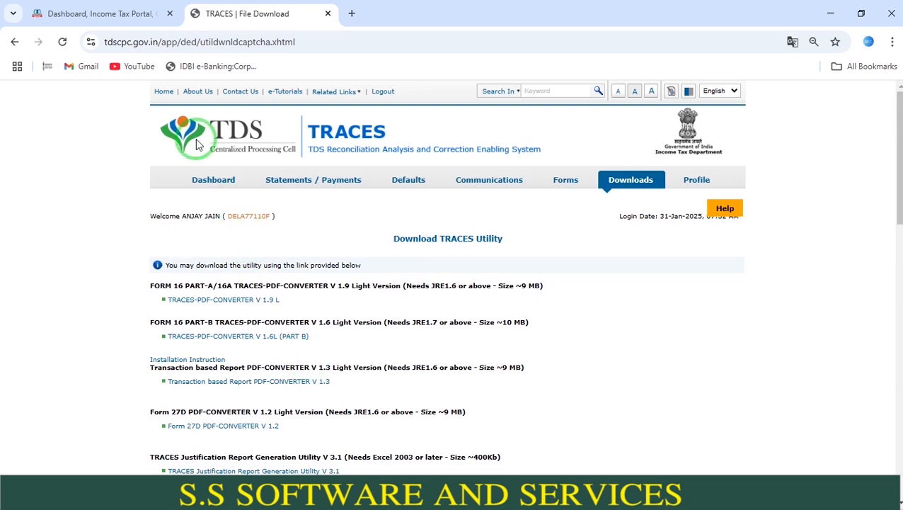
# - Open the TRACES dashboard and check the Q3 (2024-25) statement status for Form 26Q
pyautogui.click(205, 185)
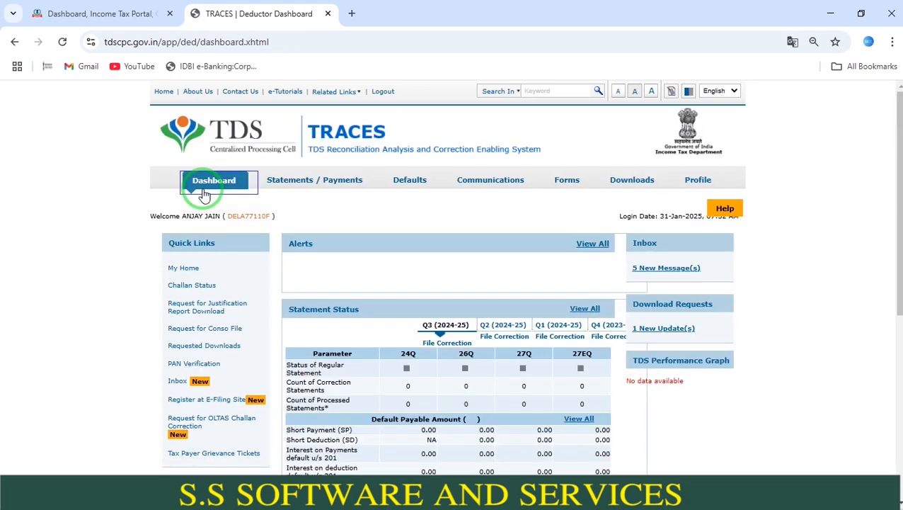
pyautogui.moveTo(896, 171); pyautogui.dragTo(895, 242)
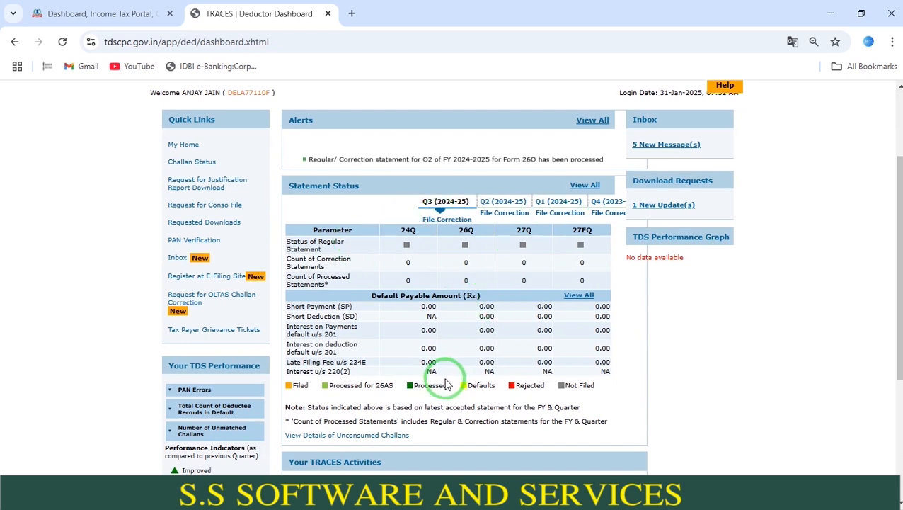
pyautogui.click(440, 221)
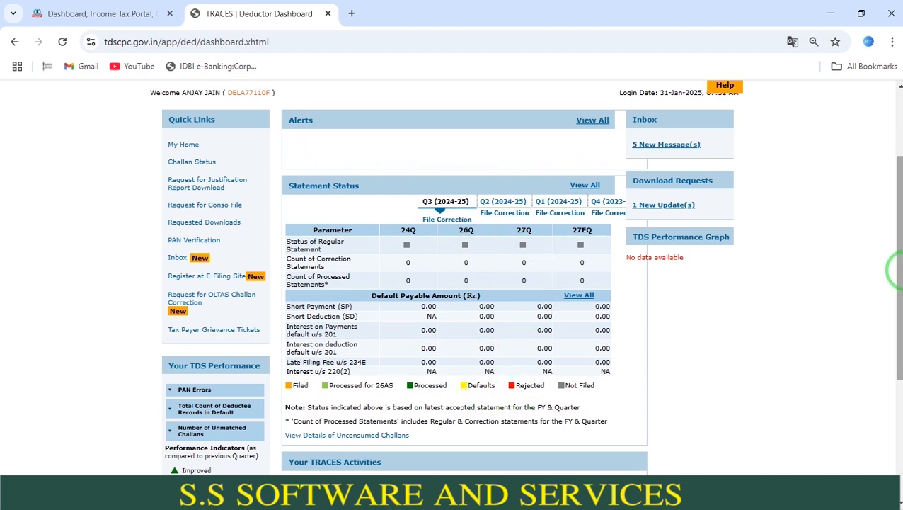
# - Open the Statement Status page and request the filed statement's status for financial year 2024-25, quarter Q3, form type 26Q
pyautogui.moveTo(895, 262); pyautogui.dragTo(895, 199)
pyautogui.moveTo(342, 179)
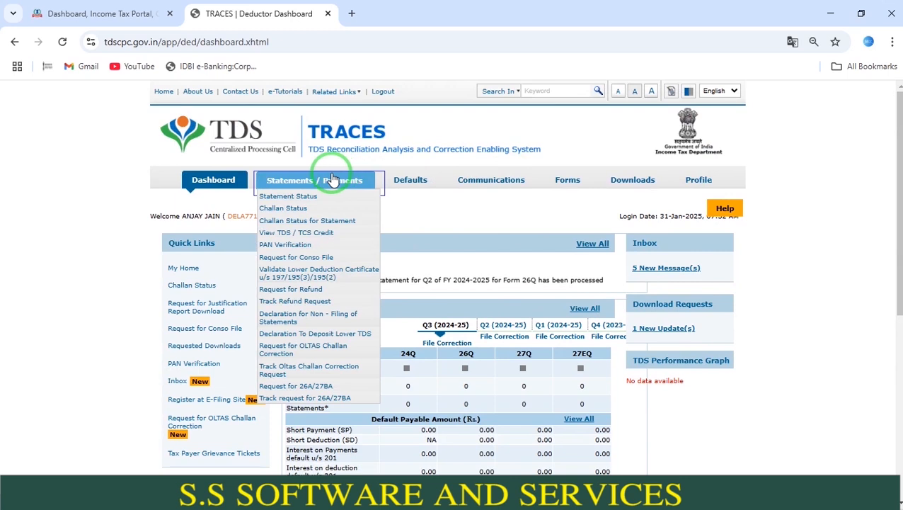
pyautogui.click(316, 205)
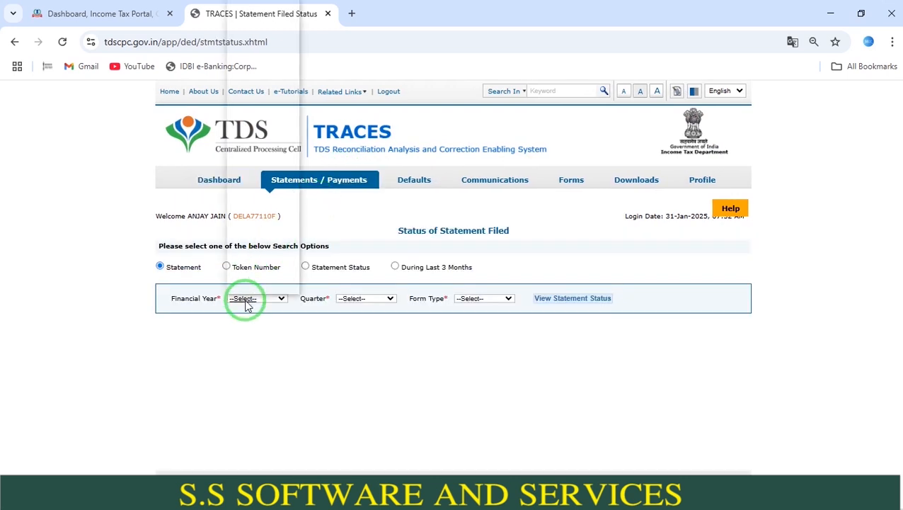
pyautogui.click(247, 301)
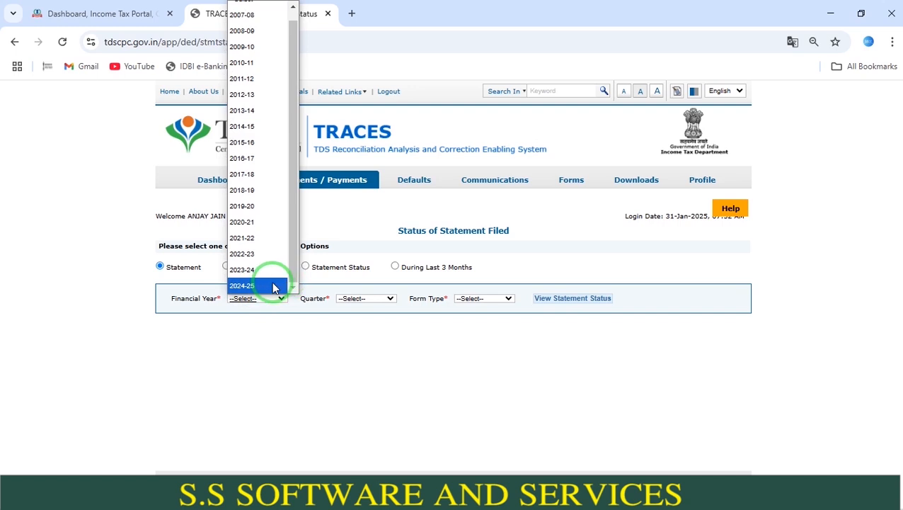
pyautogui.click(273, 286)
pyautogui.click(352, 299)
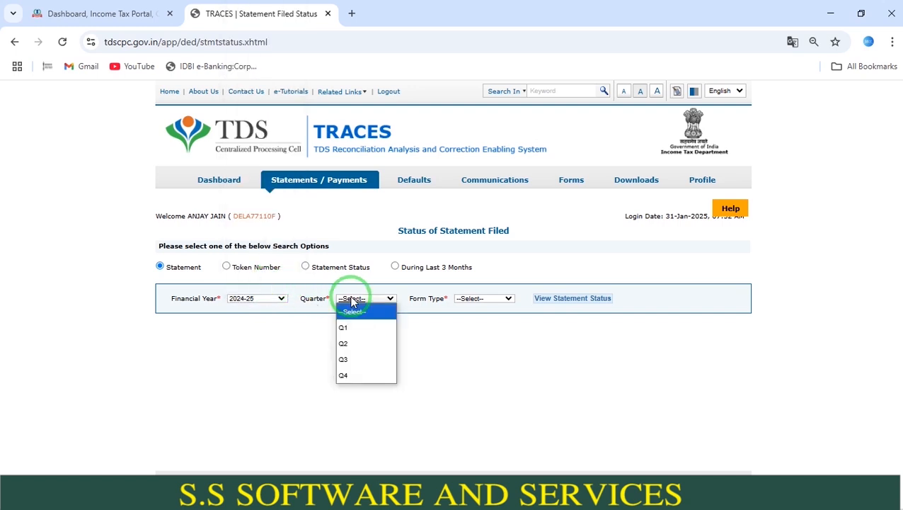
pyautogui.click(345, 359)
pyautogui.click(499, 300)
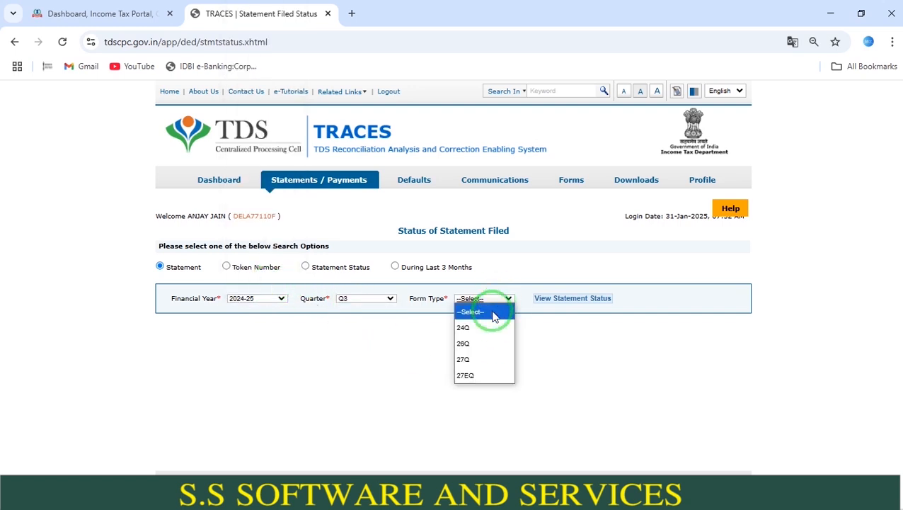
pyautogui.click(478, 342)
pyautogui.click(560, 300)
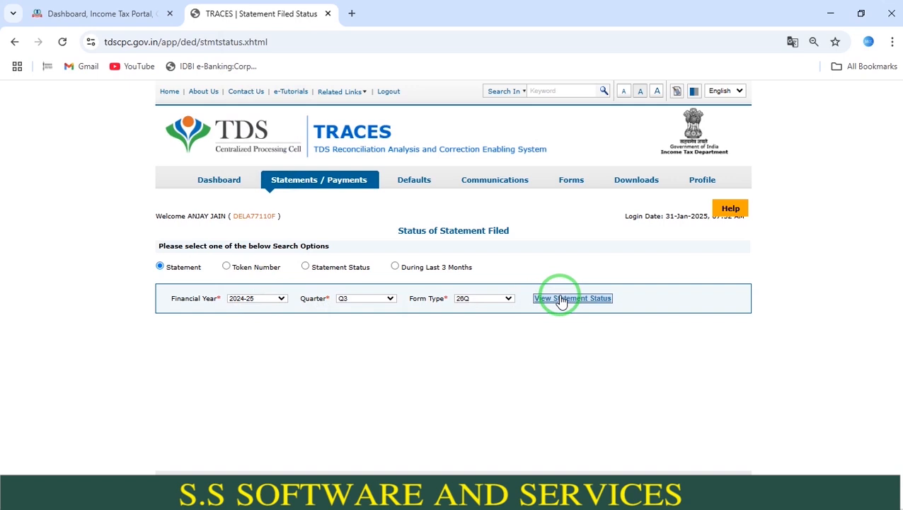